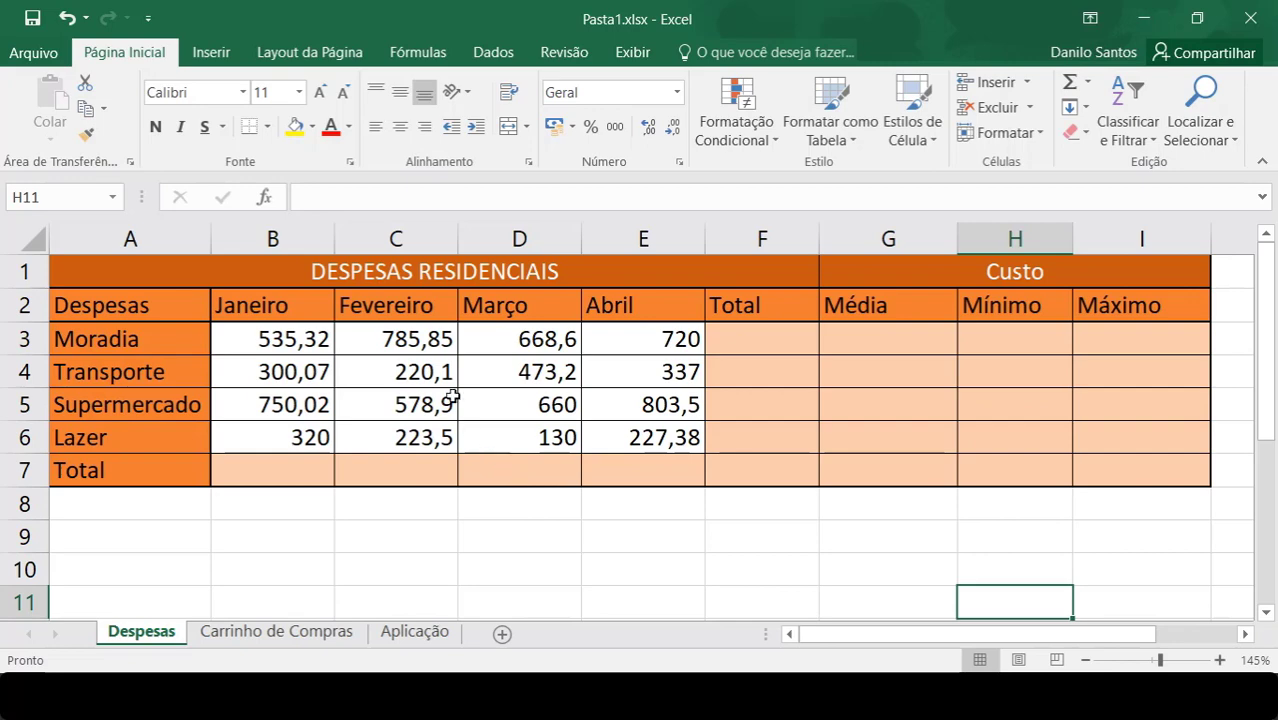
Examine the month headings, the expense categories and their January to April amounts in the DESPESAS RESIDENCIAIS table
drag(251, 308, 613, 300)
drag(163, 337, 161, 444)
click(338, 443)
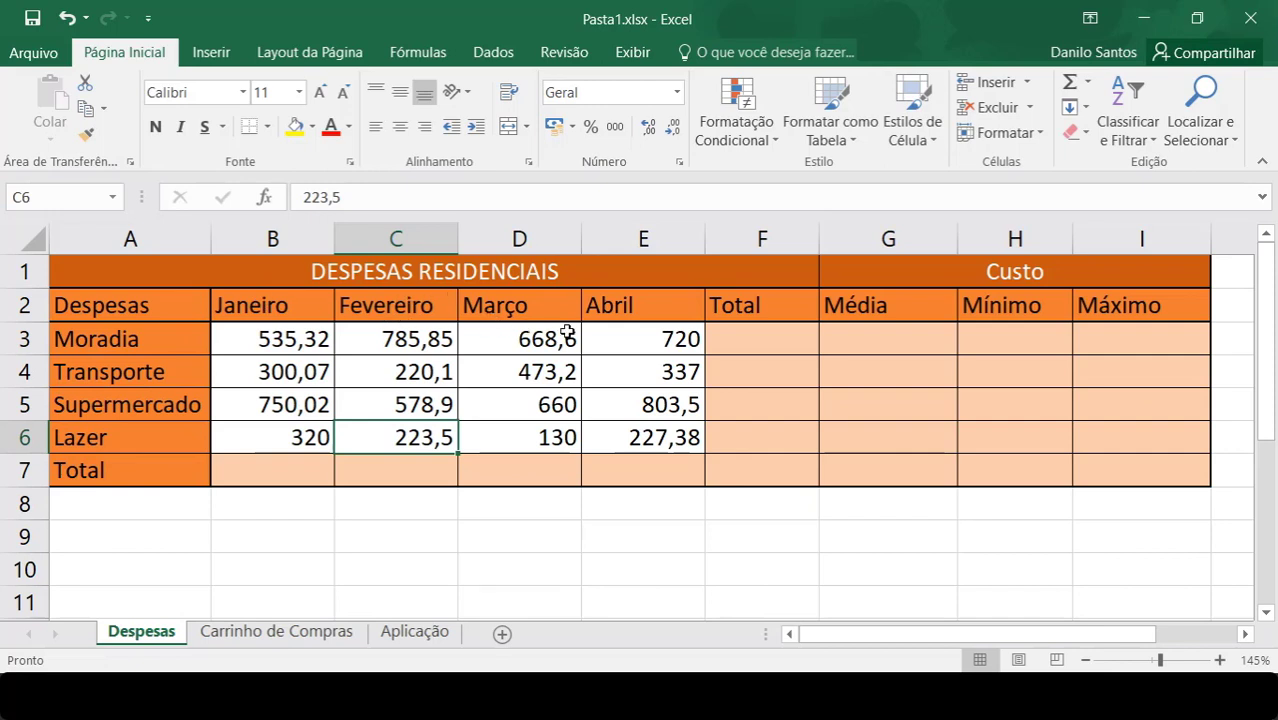
click(120, 342)
click(143, 366)
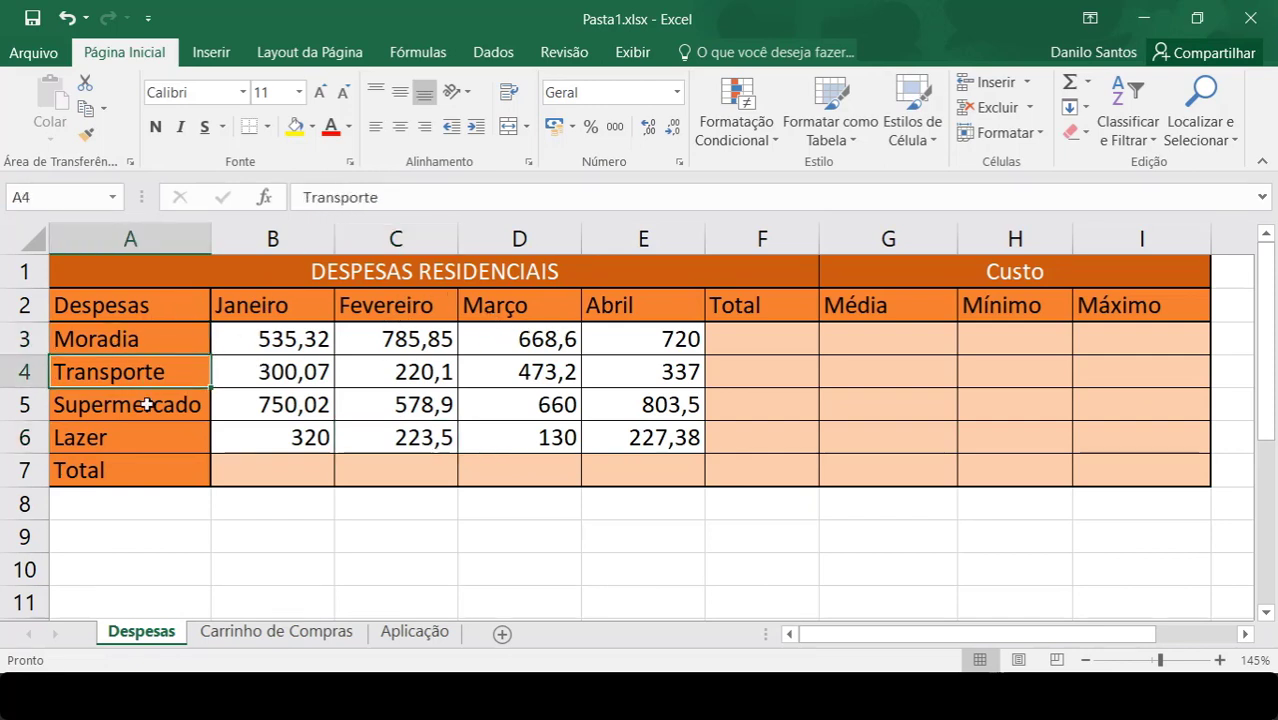
click(167, 426)
click(300, 443)
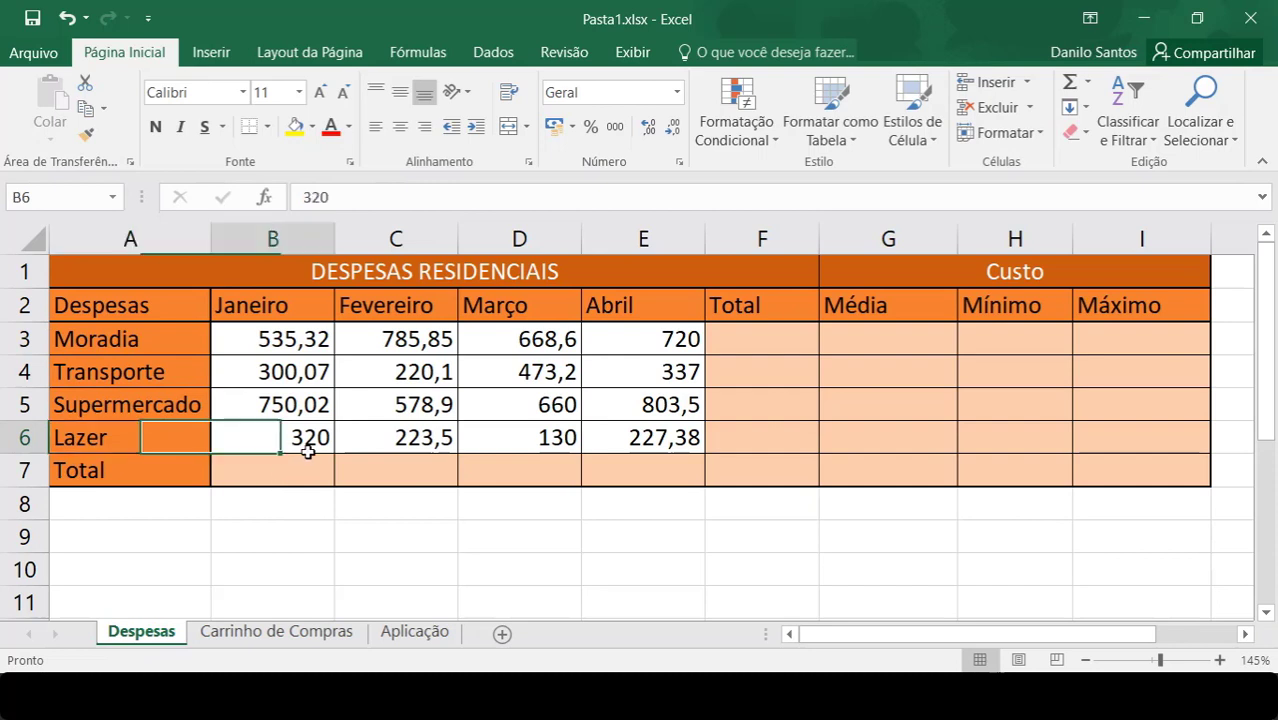
click(305, 343)
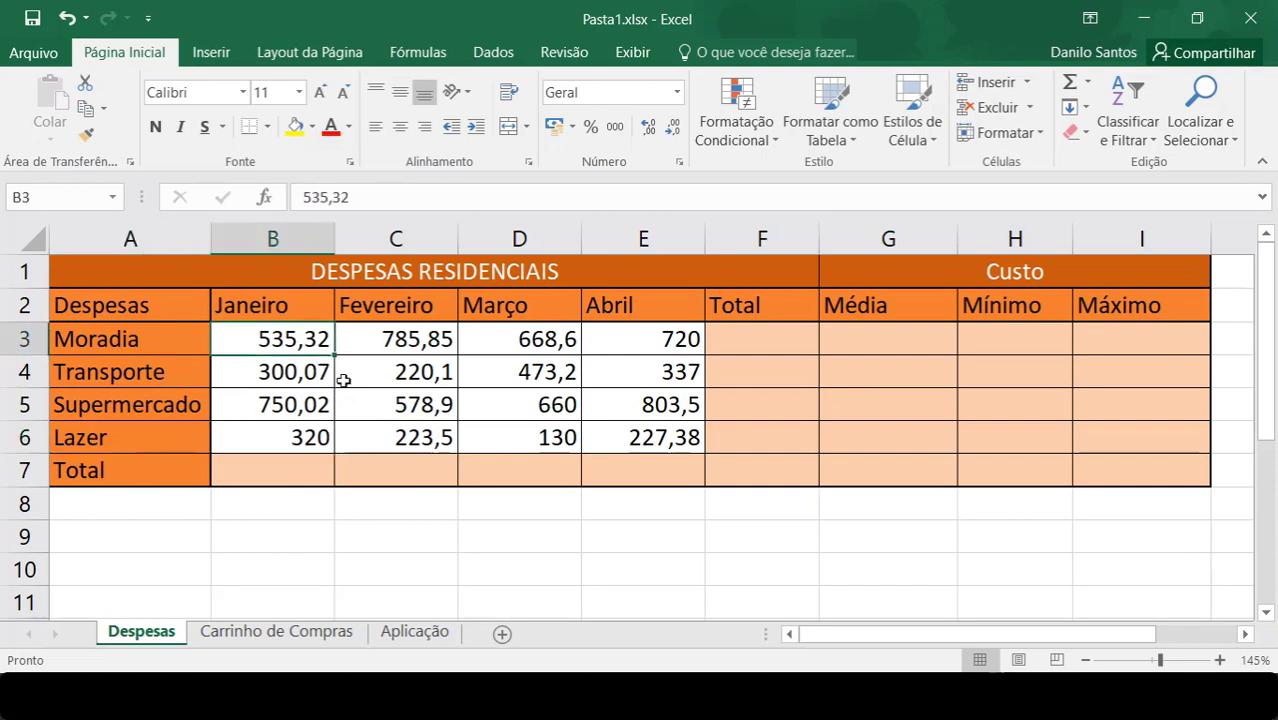
click(403, 431)
click(532, 436)
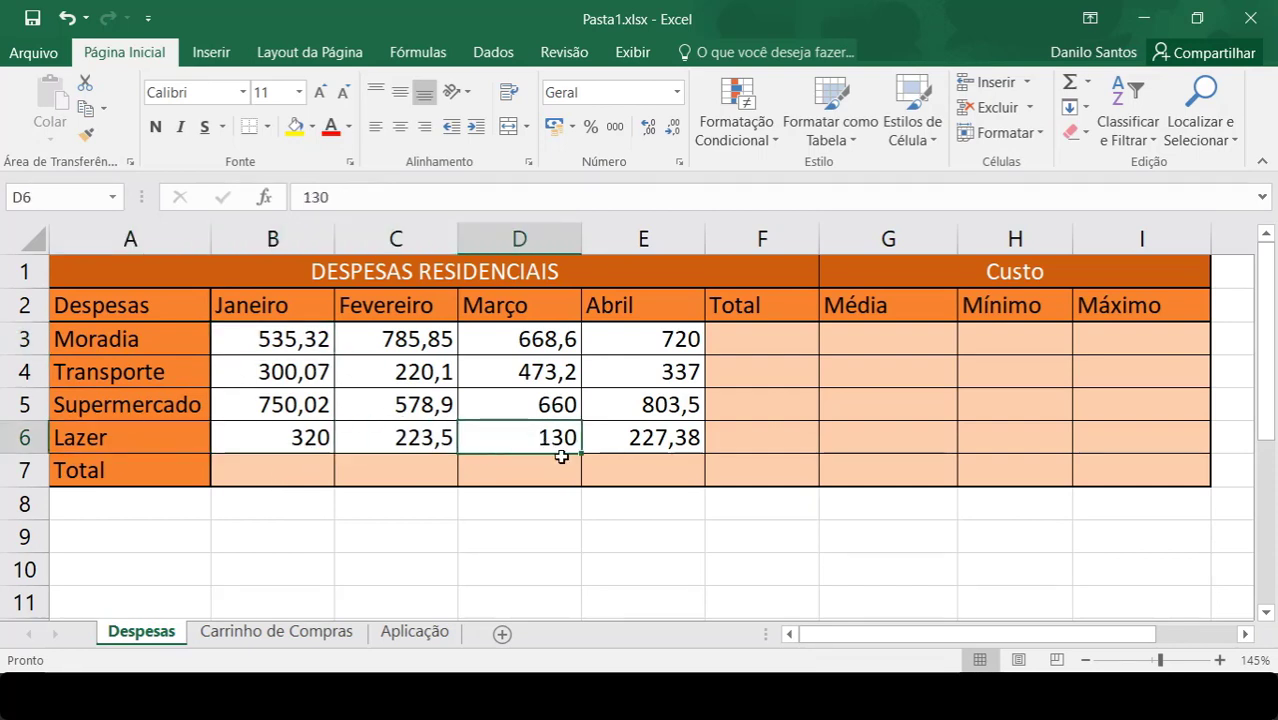
click(631, 444)
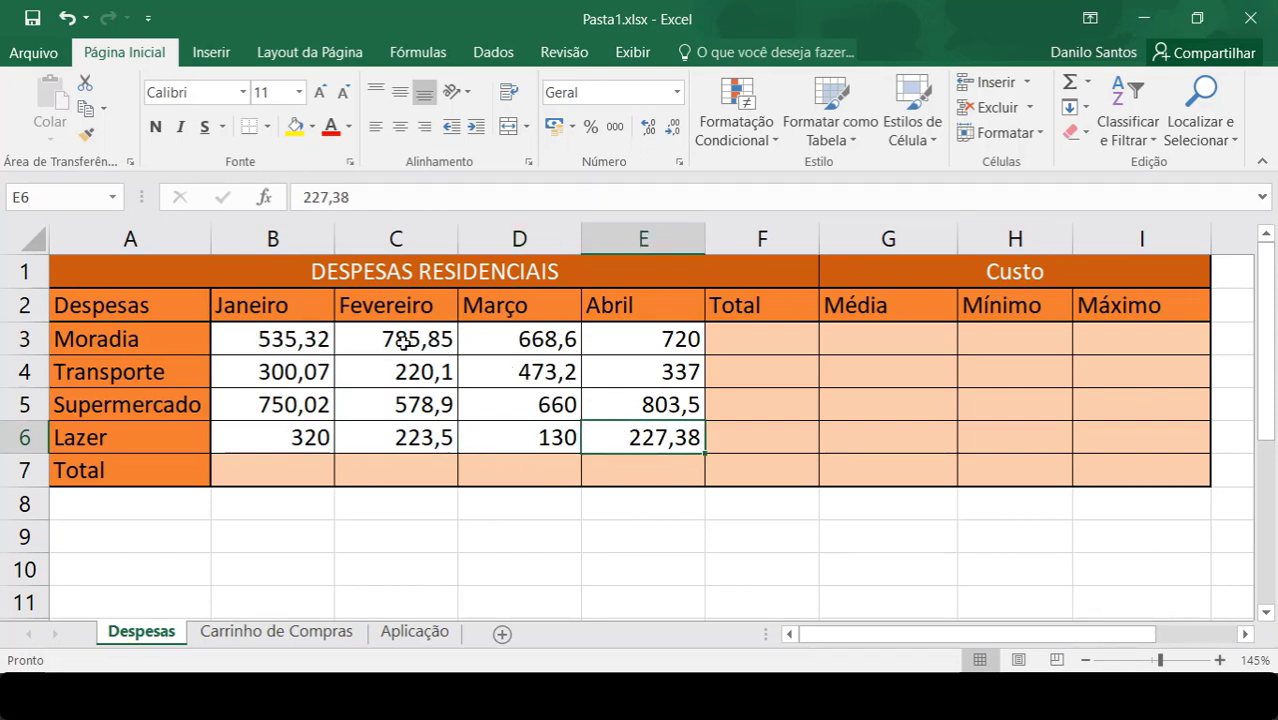
click(413, 374)
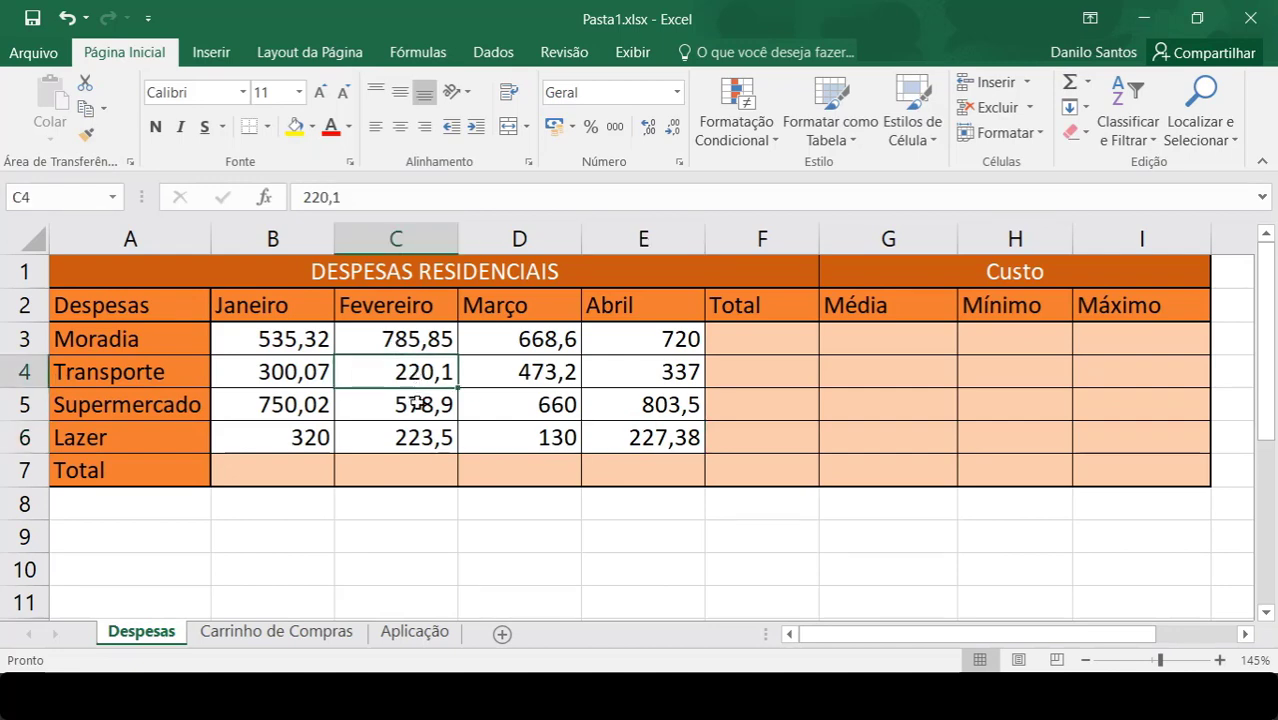
click(460, 438)
click(406, 372)
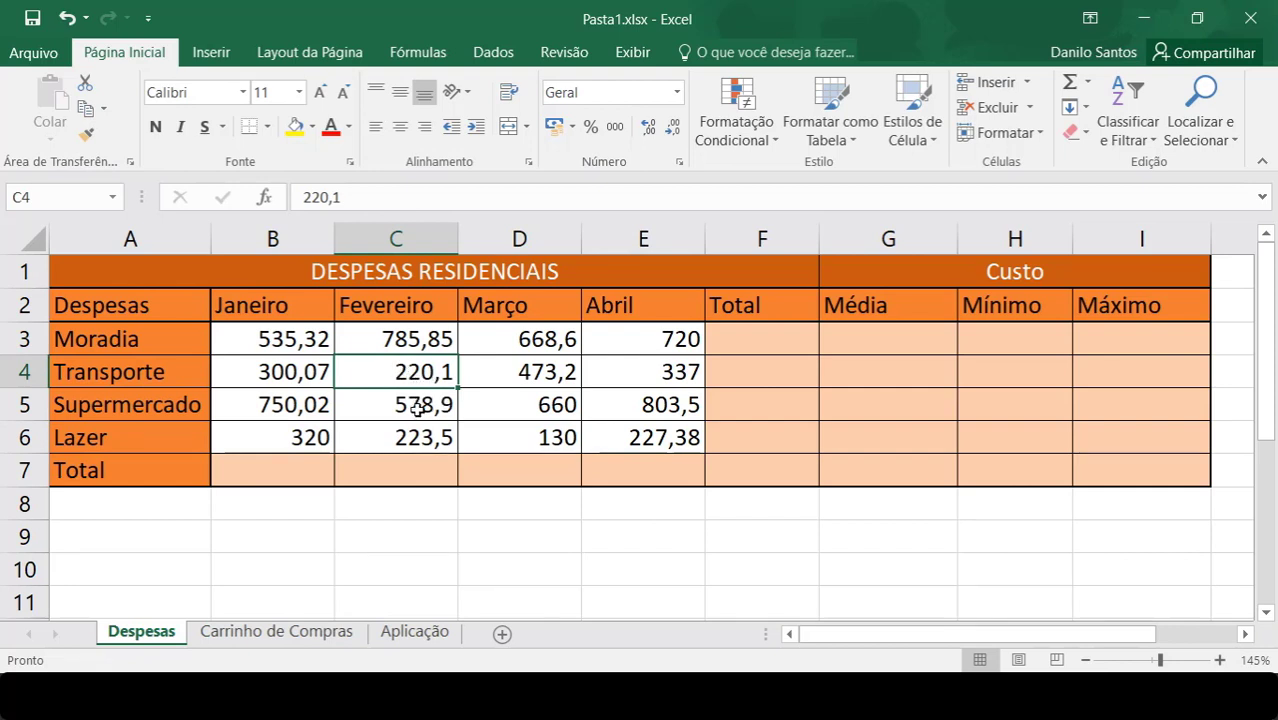
click(633, 374)
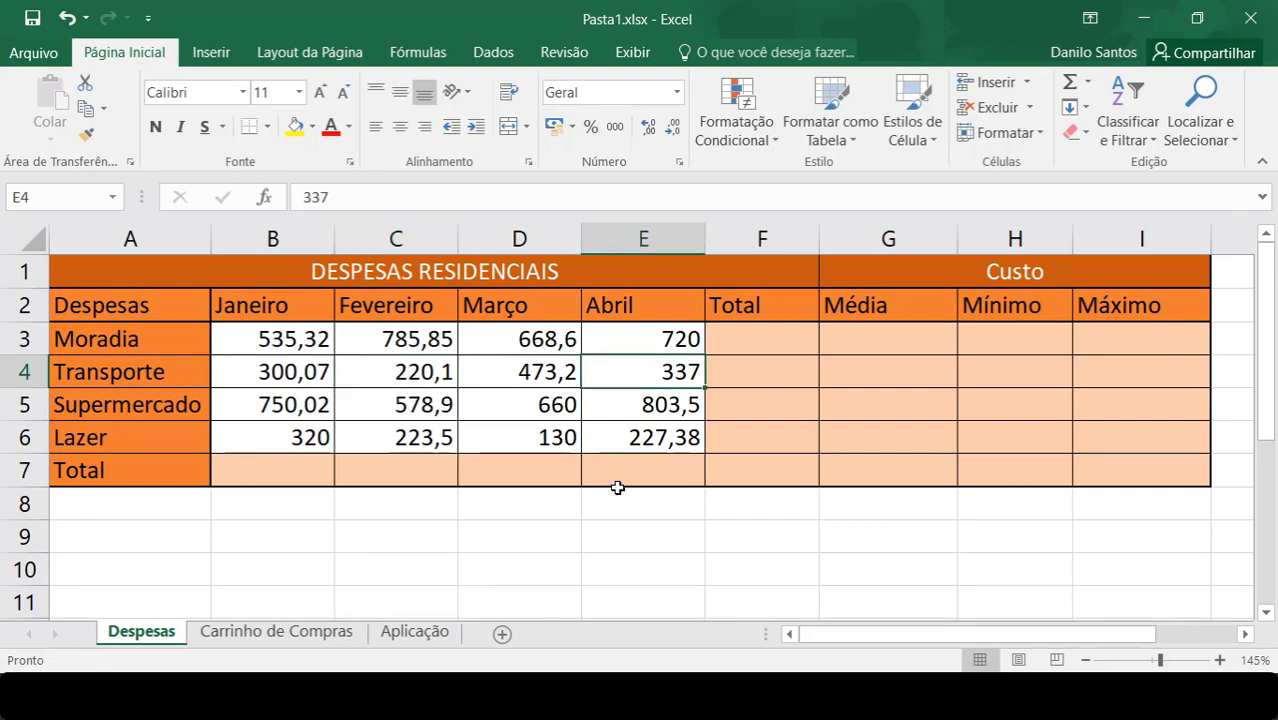
click(642, 437)
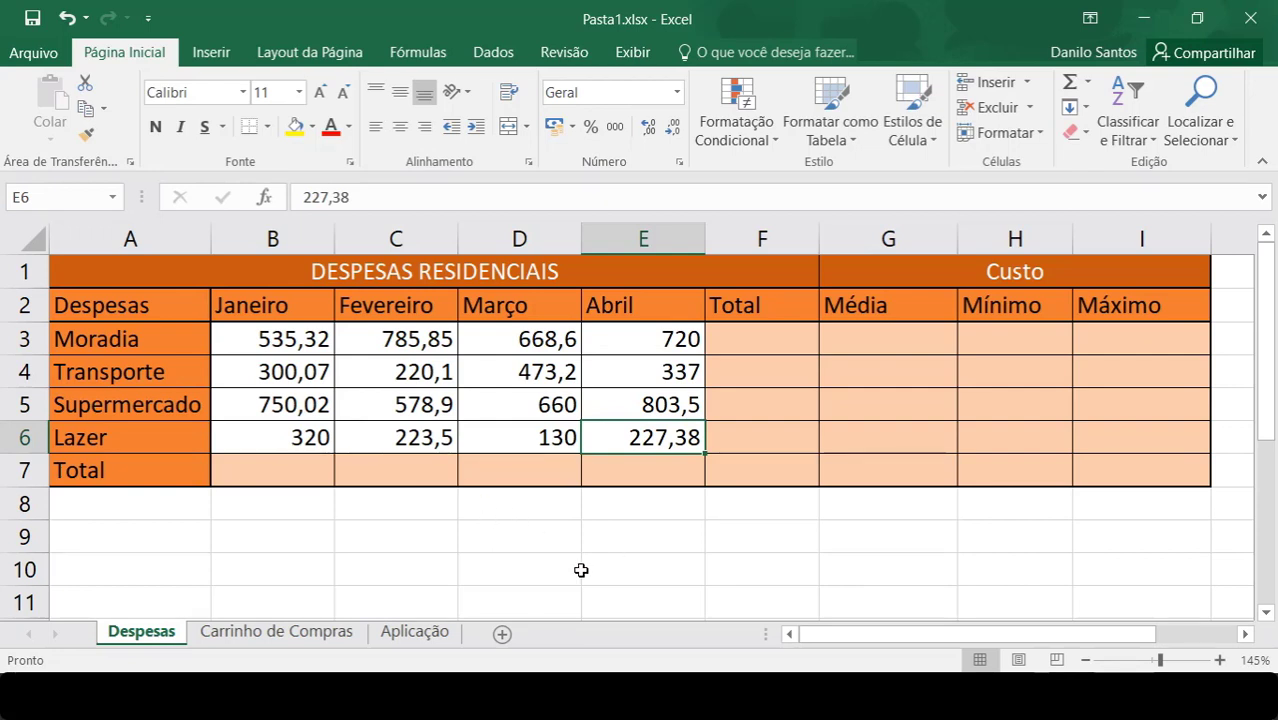
Apply the accounting number format in R$ to the monthly expense amounts in B3:E6
drag(305, 339, 622, 449)
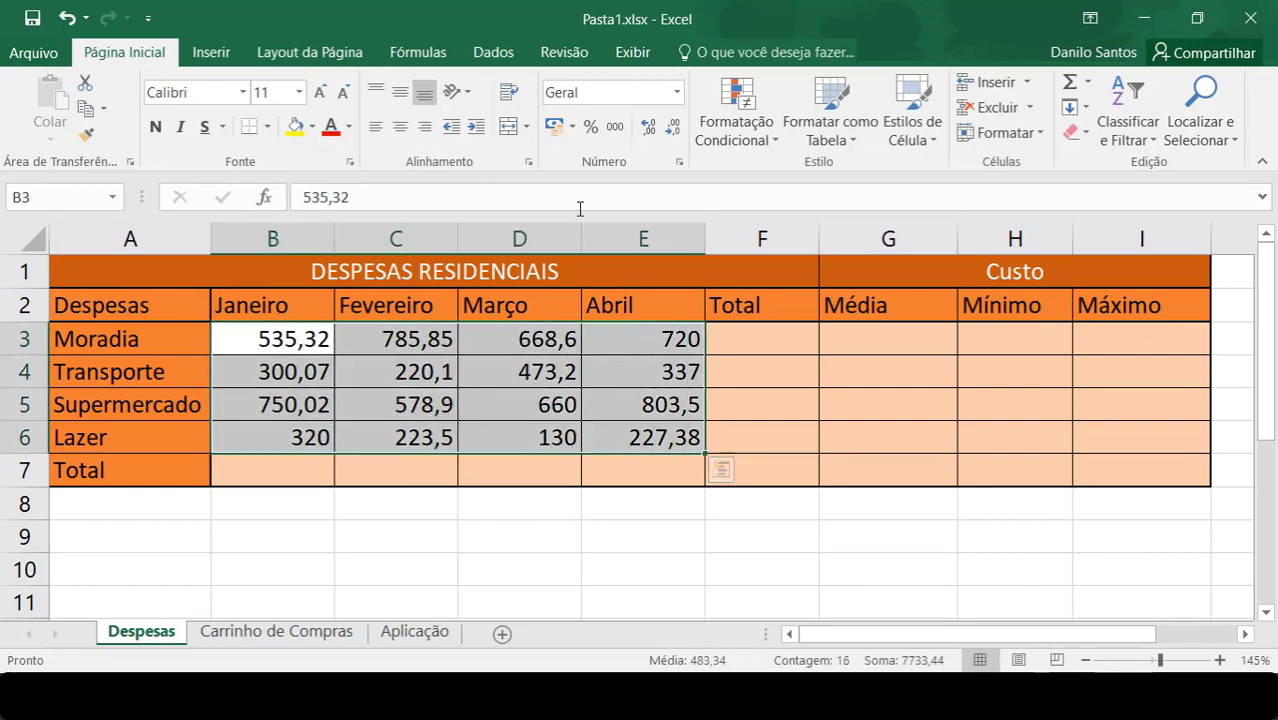
click(555, 127)
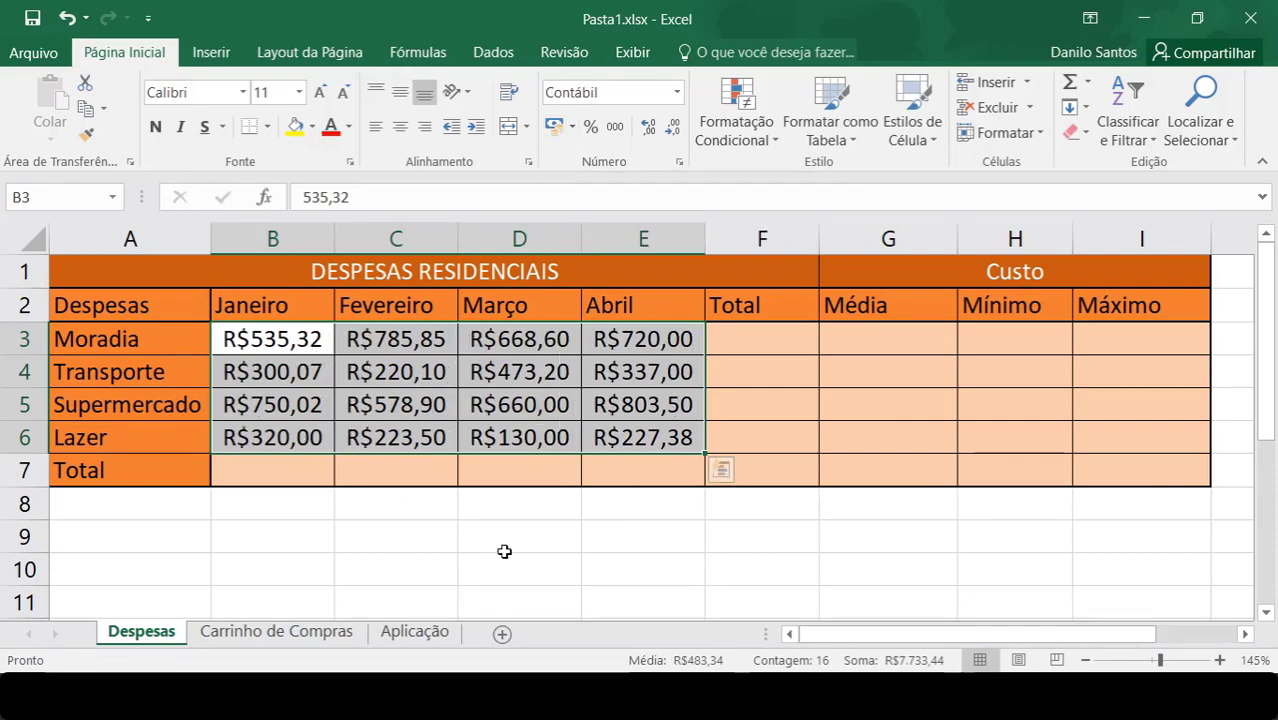
click(662, 581)
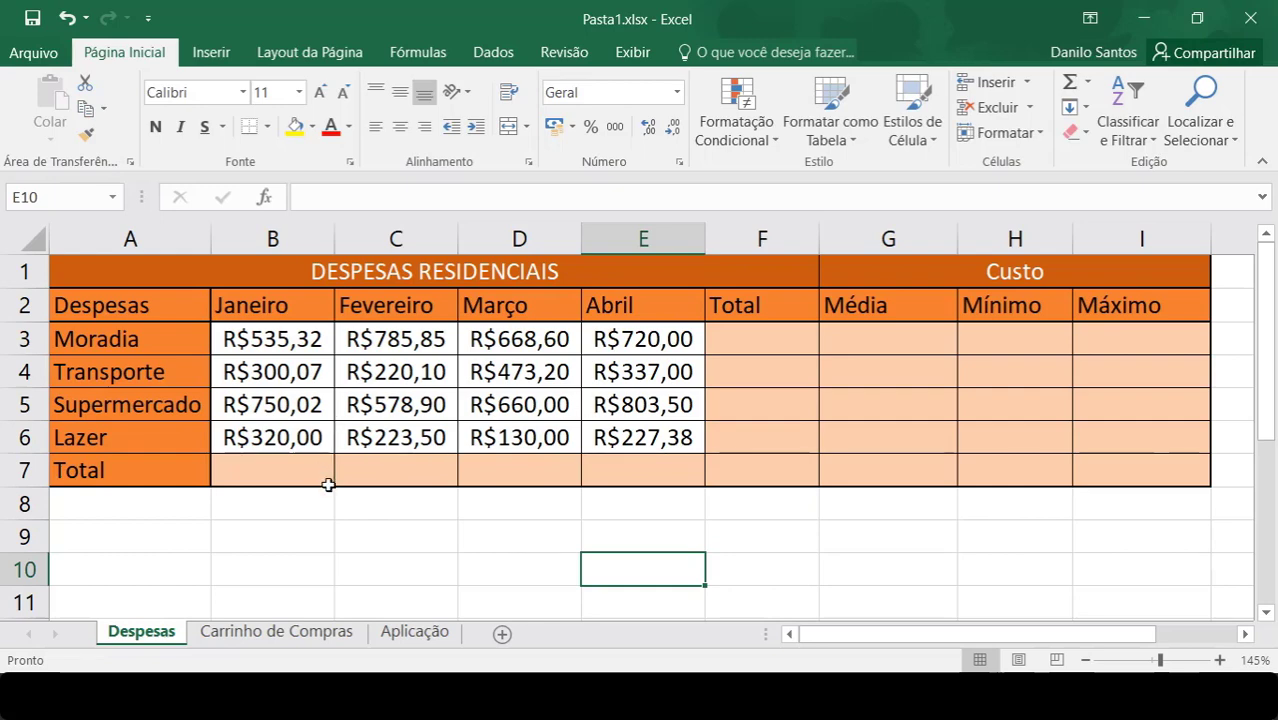
click(394, 528)
click(653, 605)
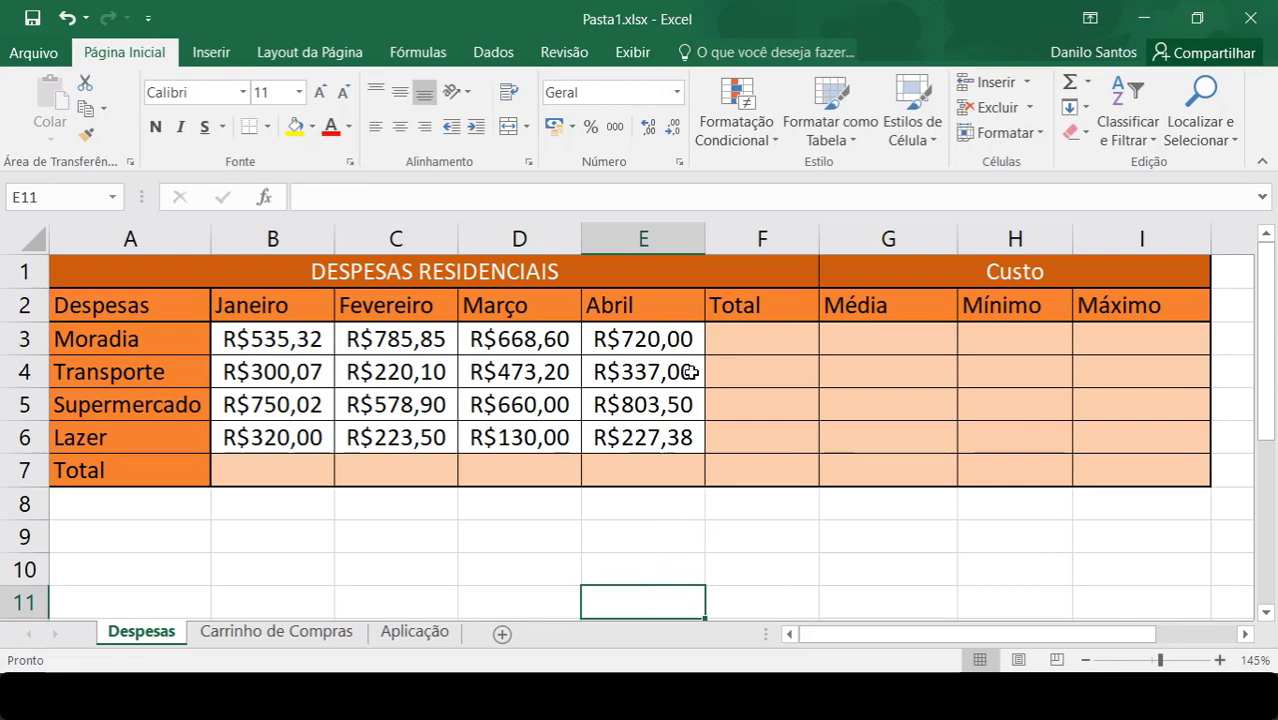
Enter =b3+c3+d3+e3 in F3 as Moradia's total and autofit the width of column F
click(727, 337)
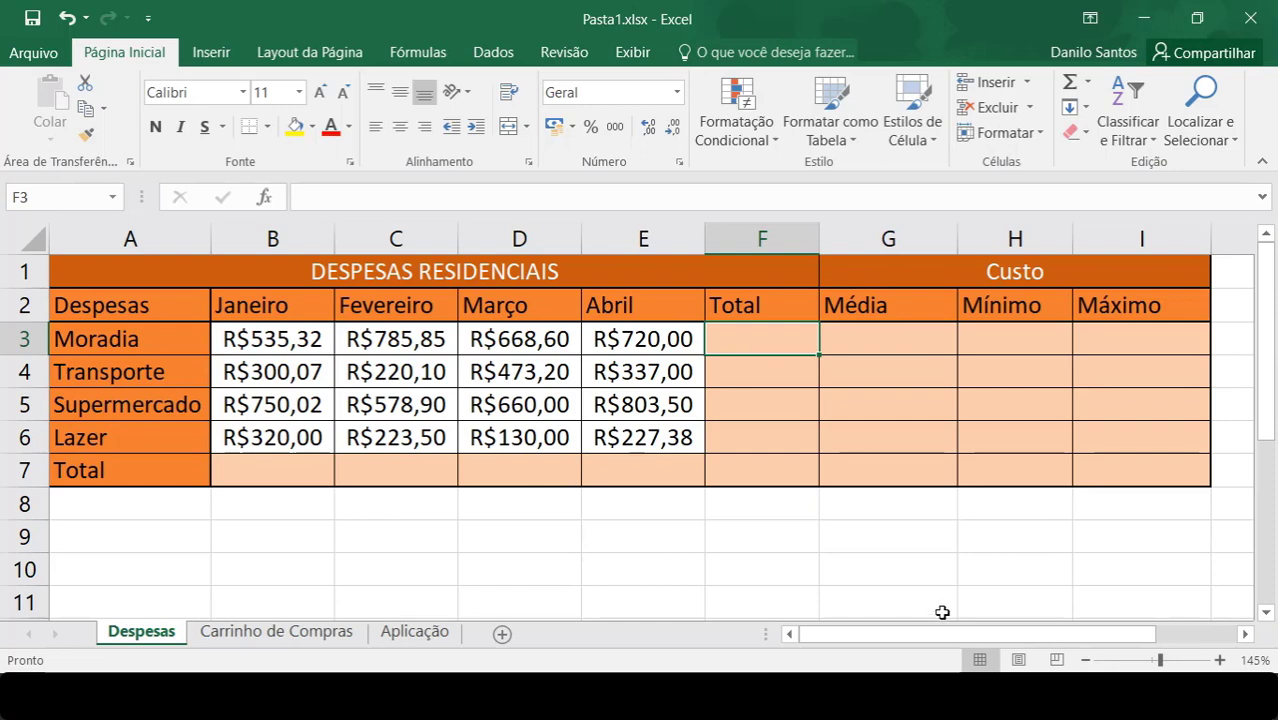
text(=)
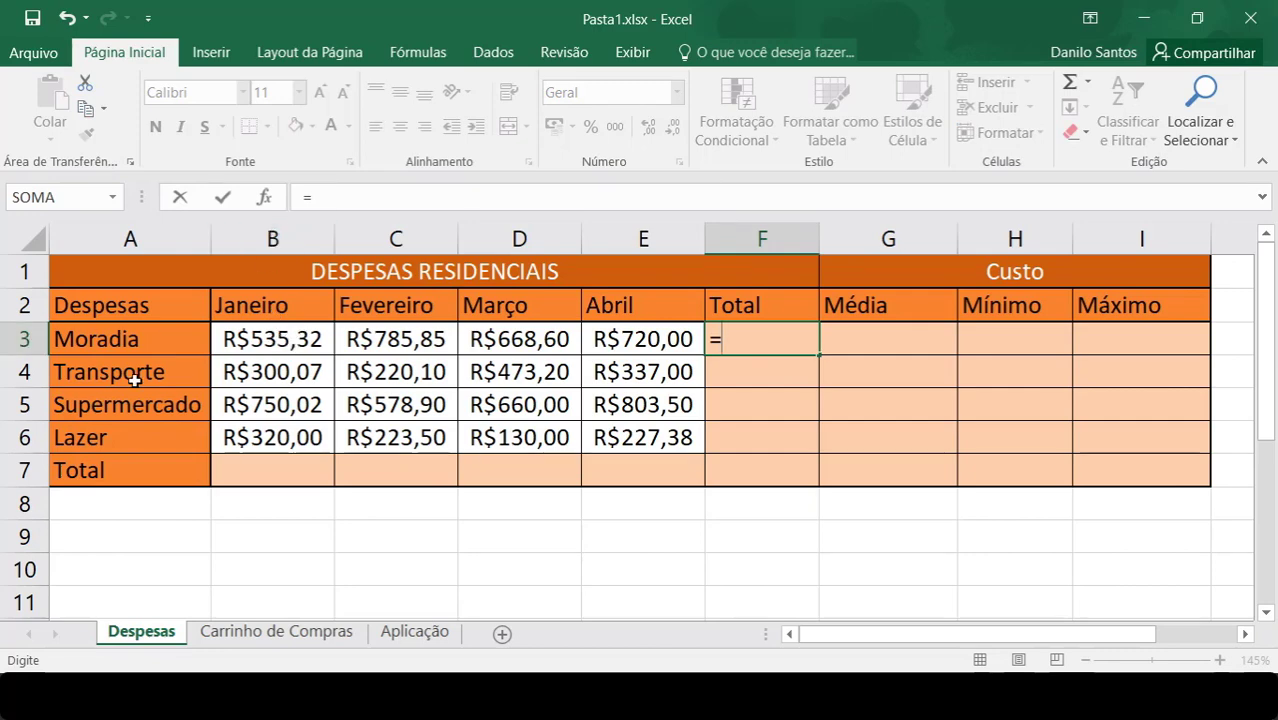
text(b3+)
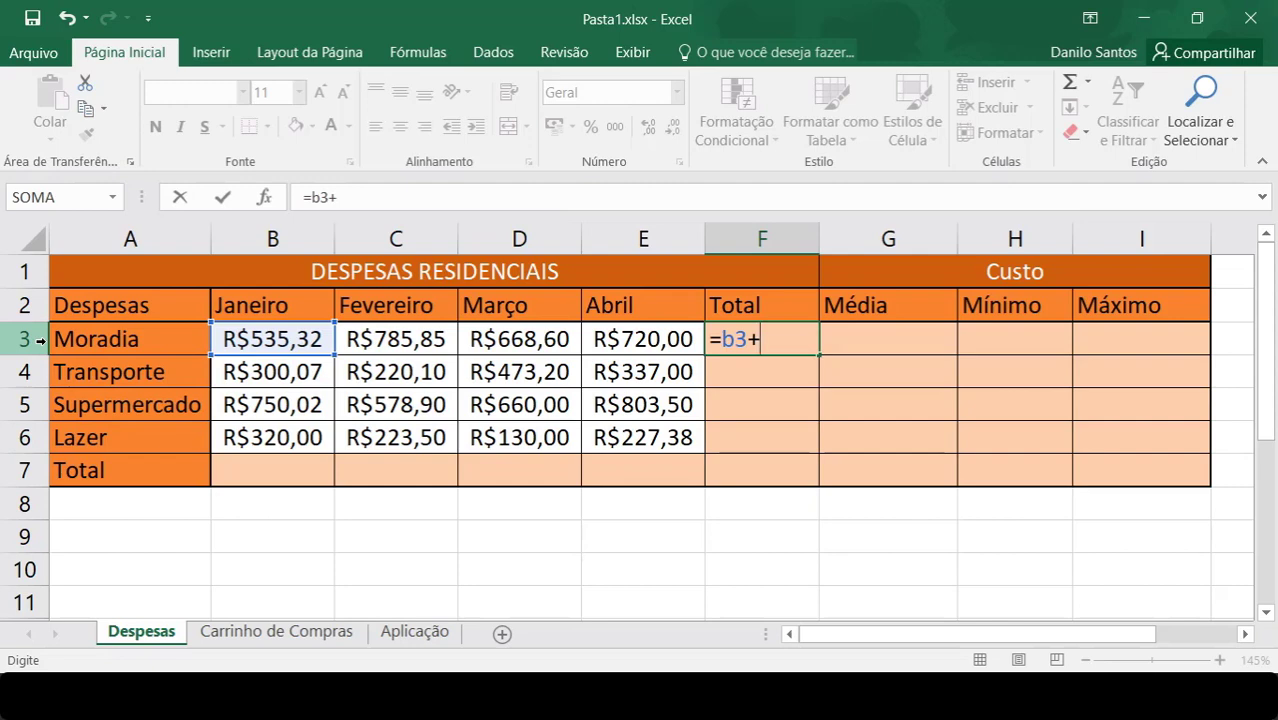
text(c3)
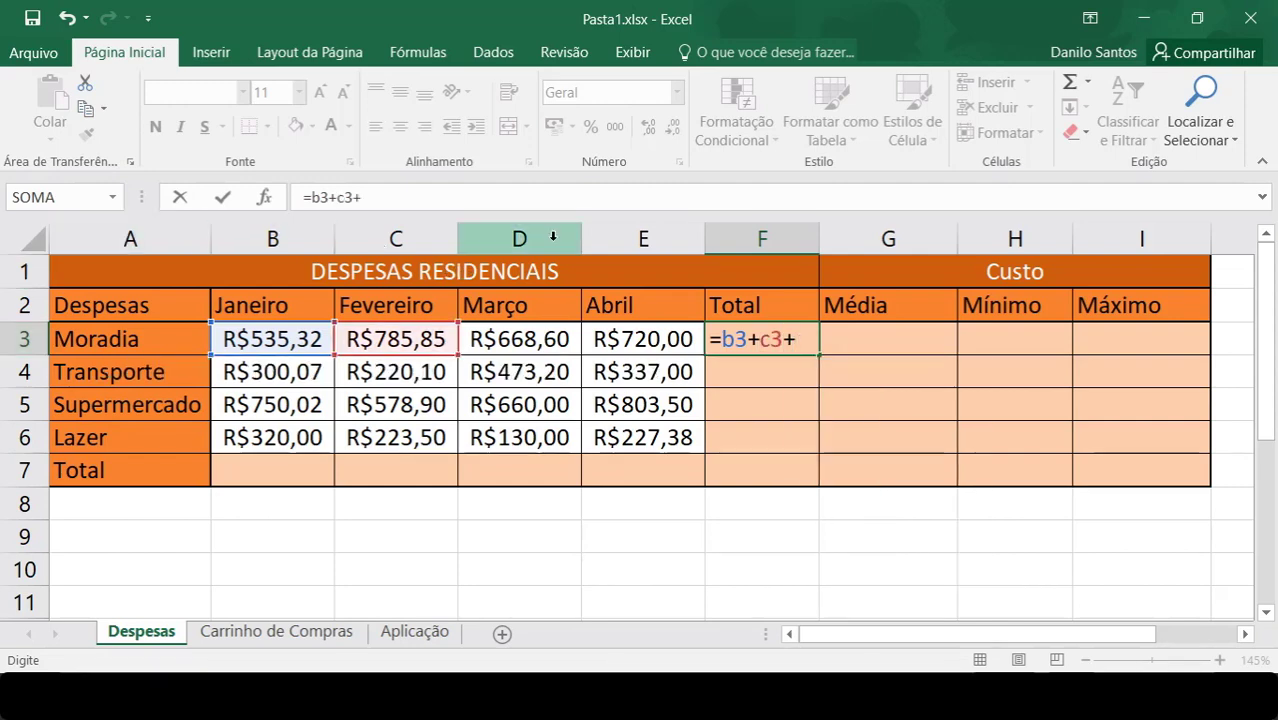
text(+=)
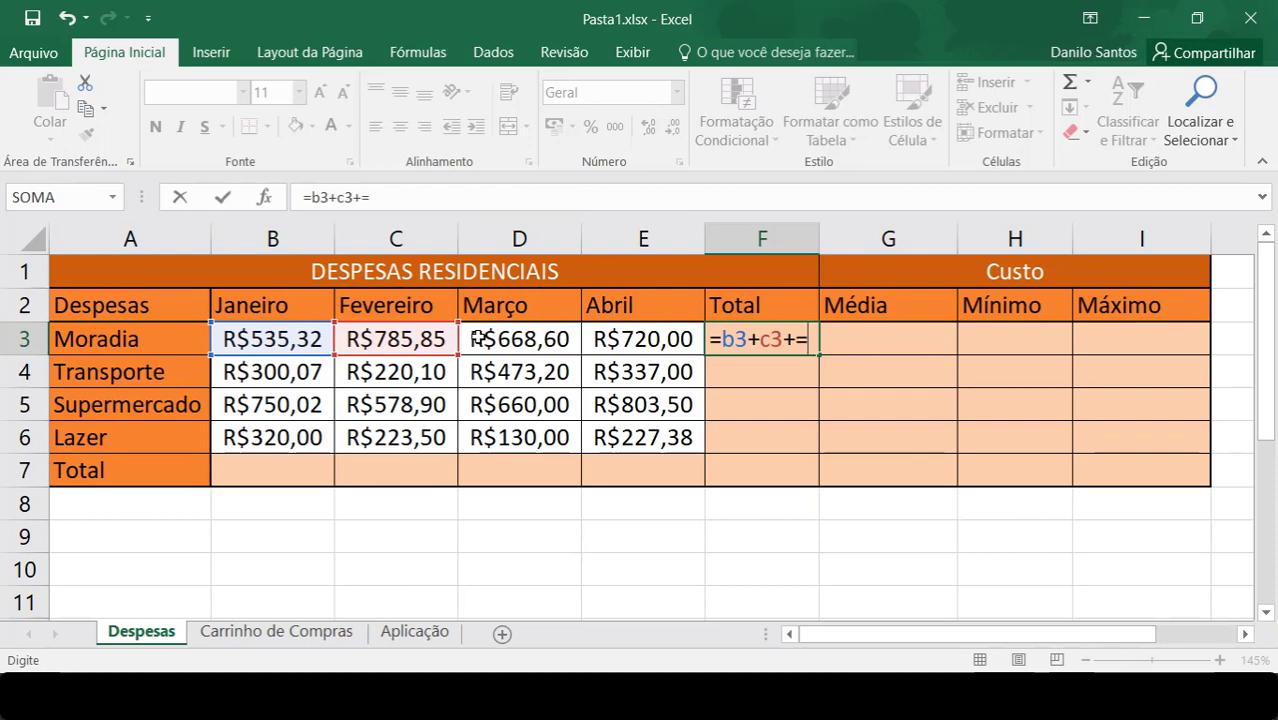
text(=)
key(BackSpace)
key(BackSpace)
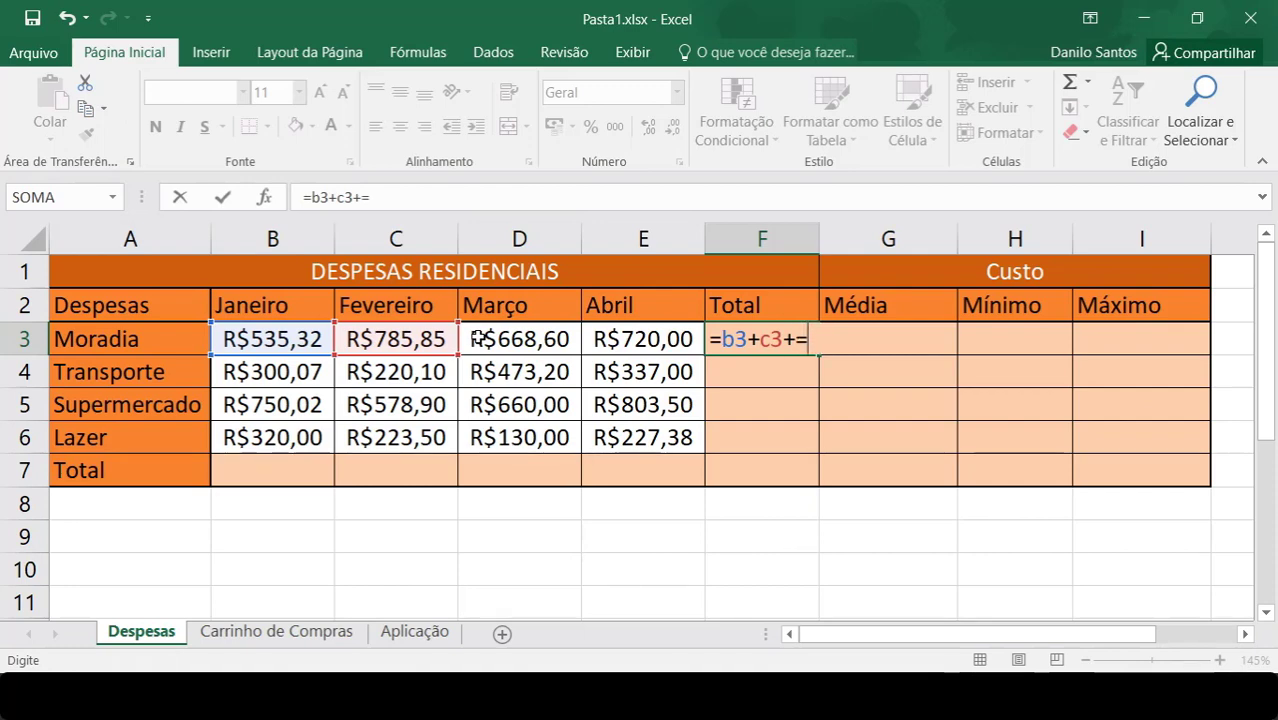
text(d3)
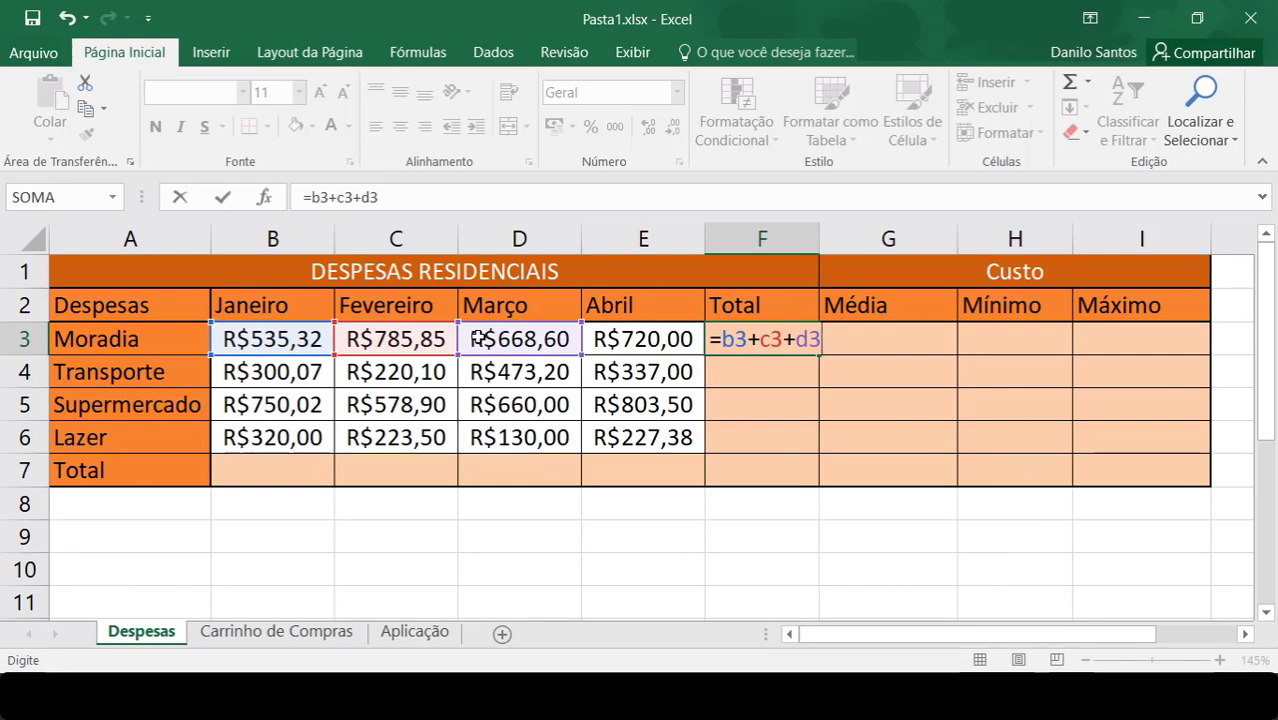
text(+e3)
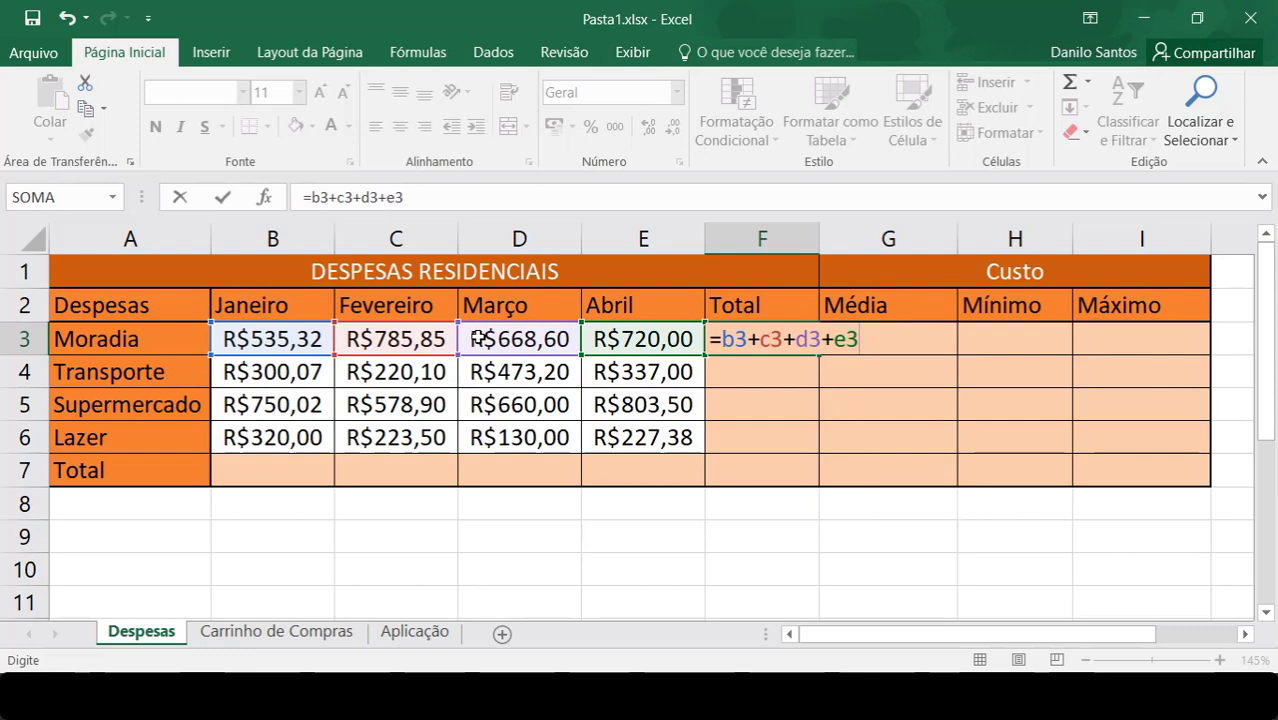
key(Return)
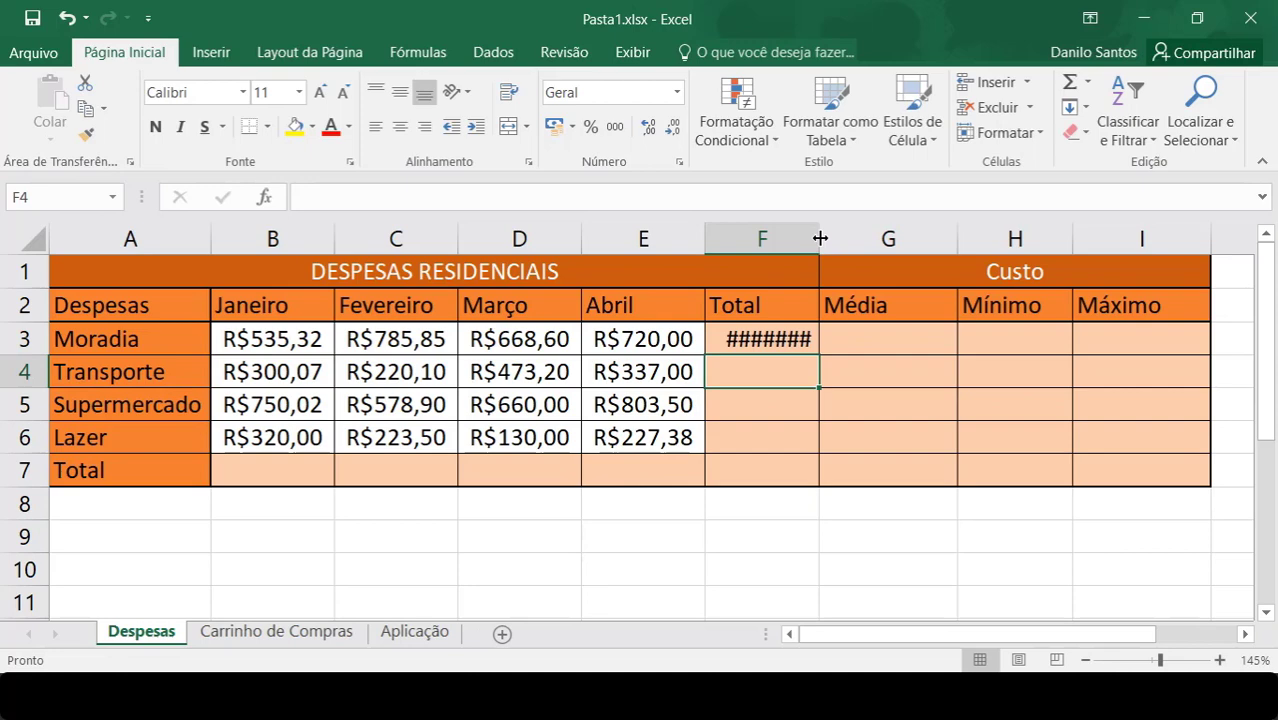
drag(820, 238, 859, 240)
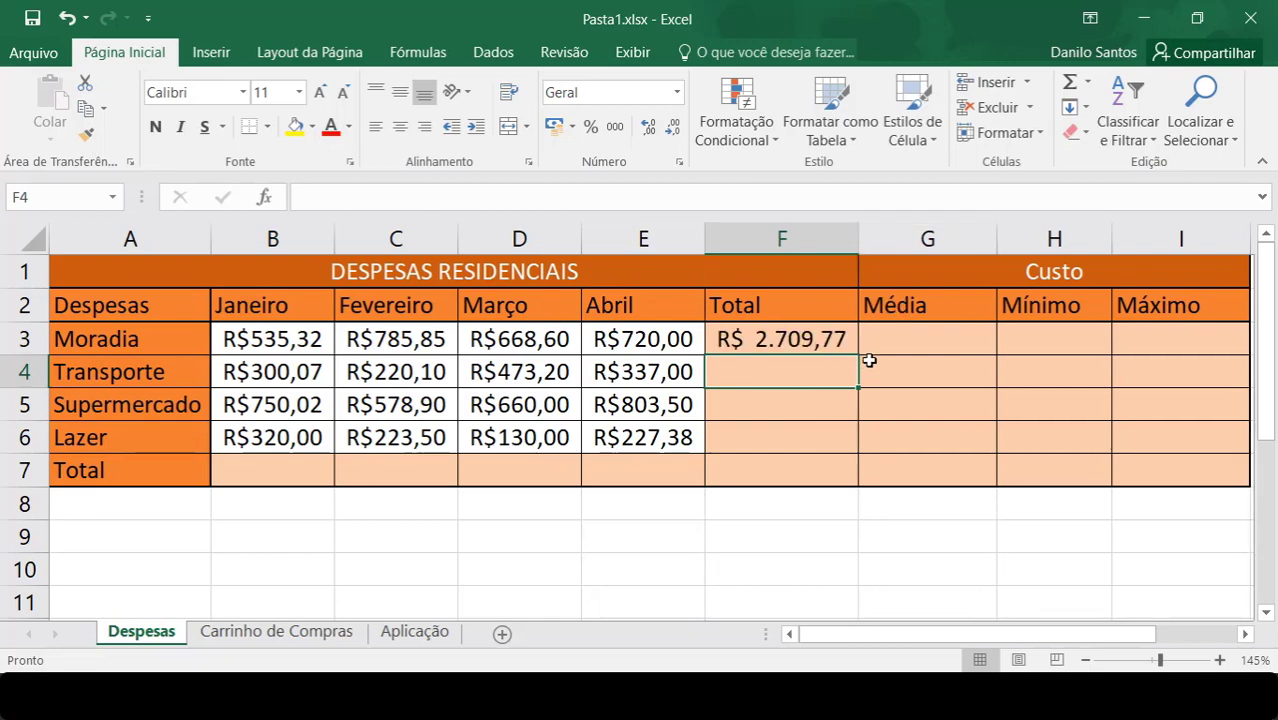
double_click(860, 238)
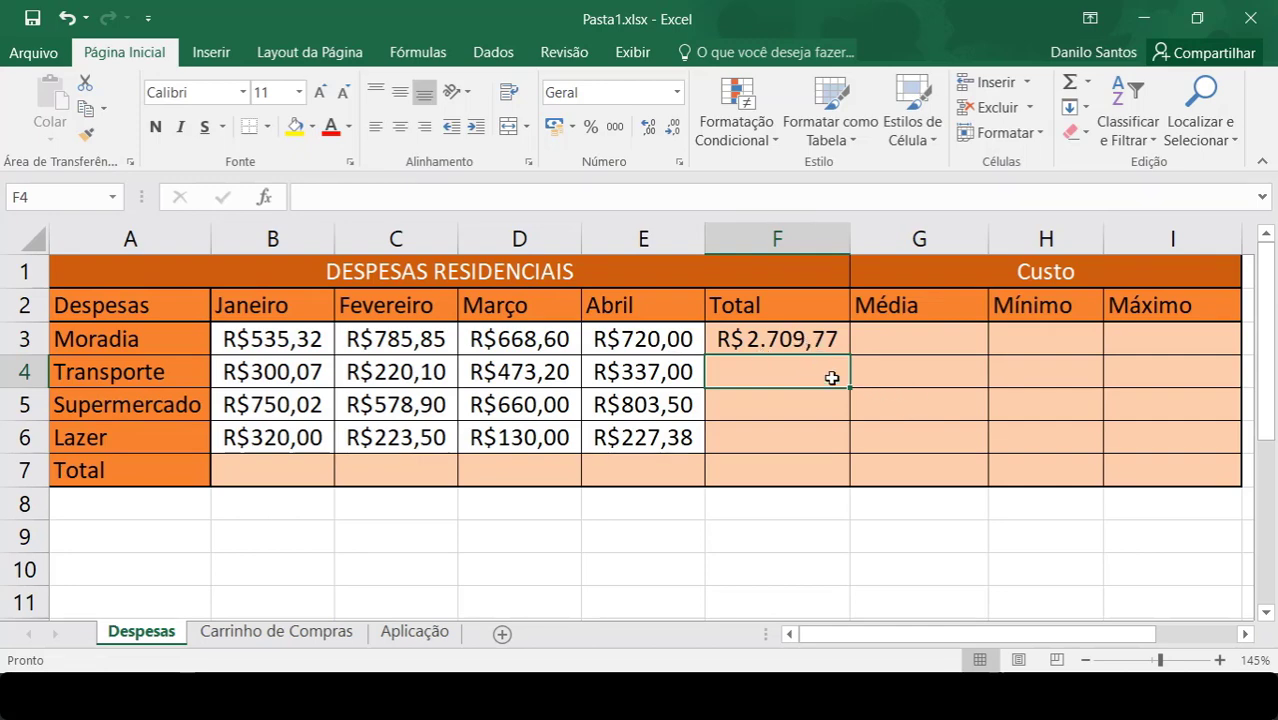
Examine the addition formula behind Moradia's total in F3 and the cells it refers to
click(787, 339)
click(494, 206)
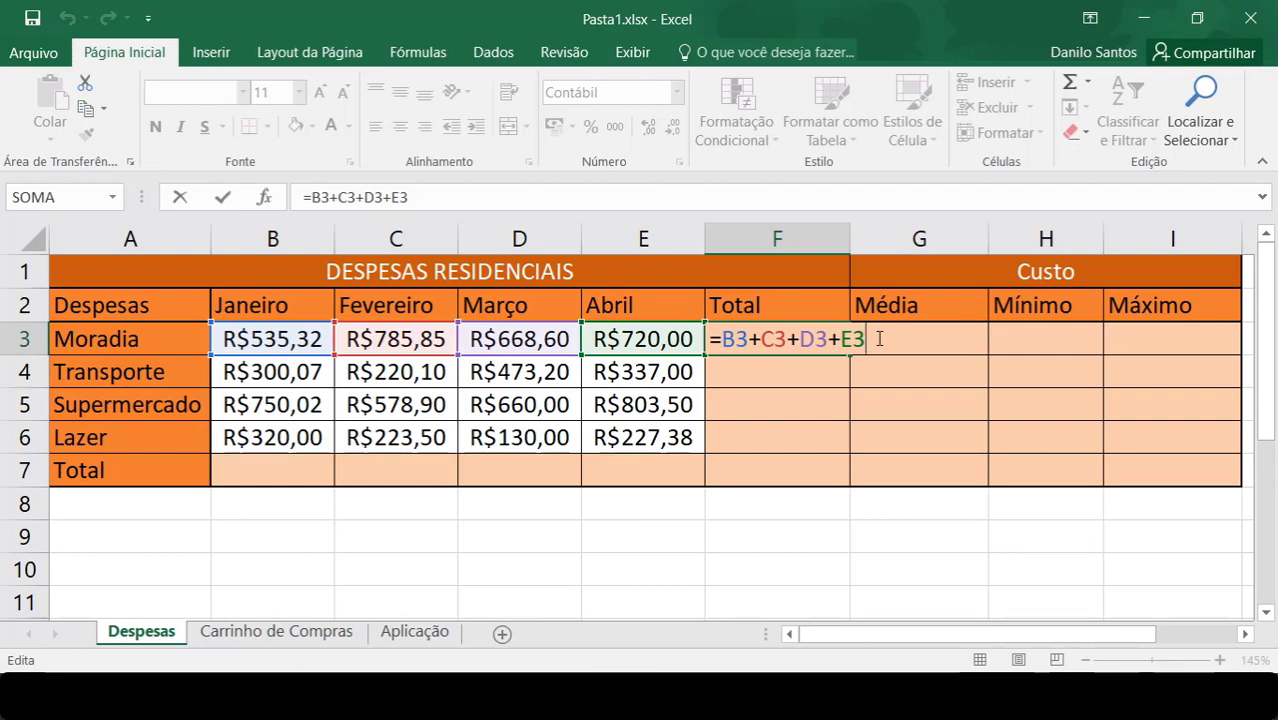
drag(728, 339, 876, 347)
click(876, 345)
click(575, 547)
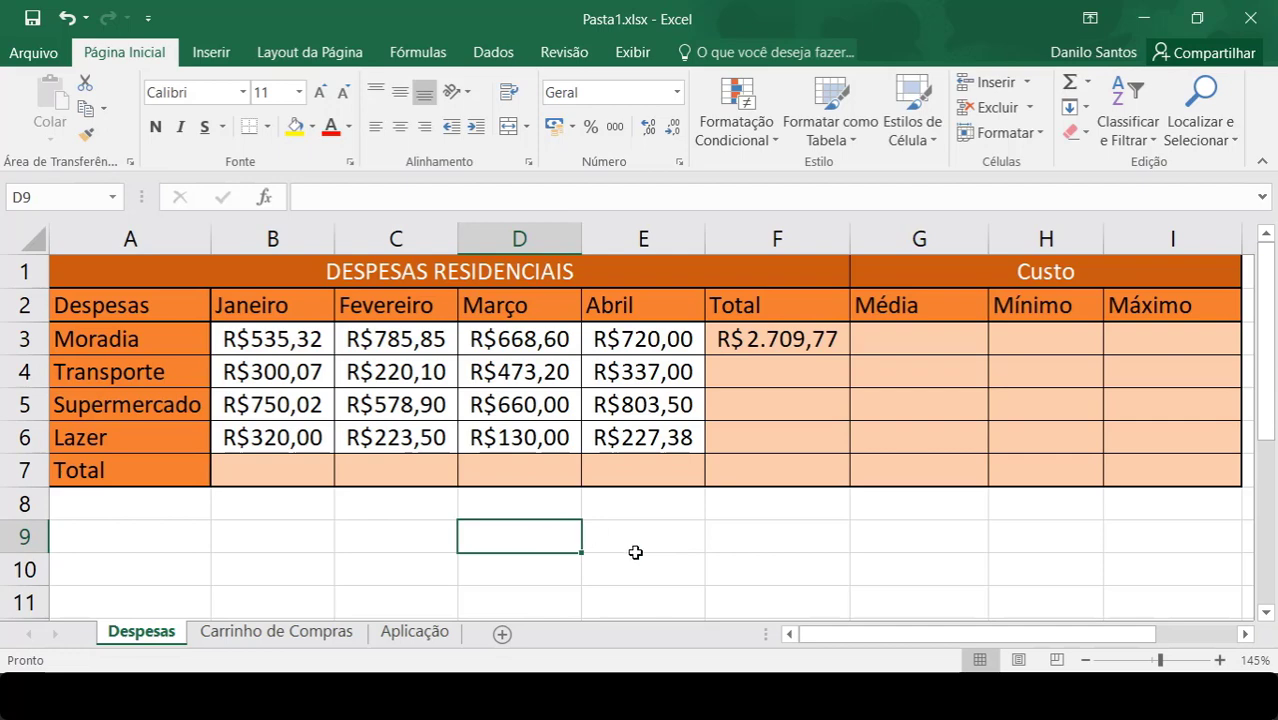
Merge and center the empty cells D9:E9 below the expenses table
drag(610, 536, 556, 537)
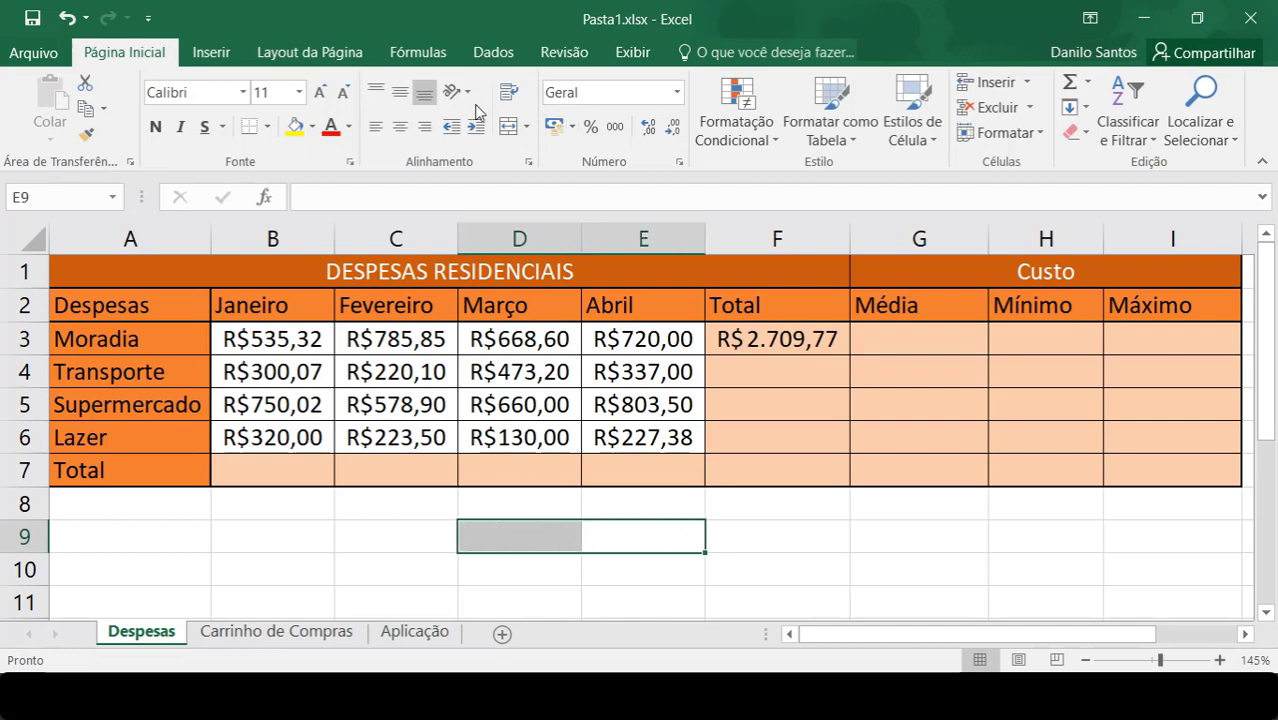
click(508, 126)
double_click(556, 531)
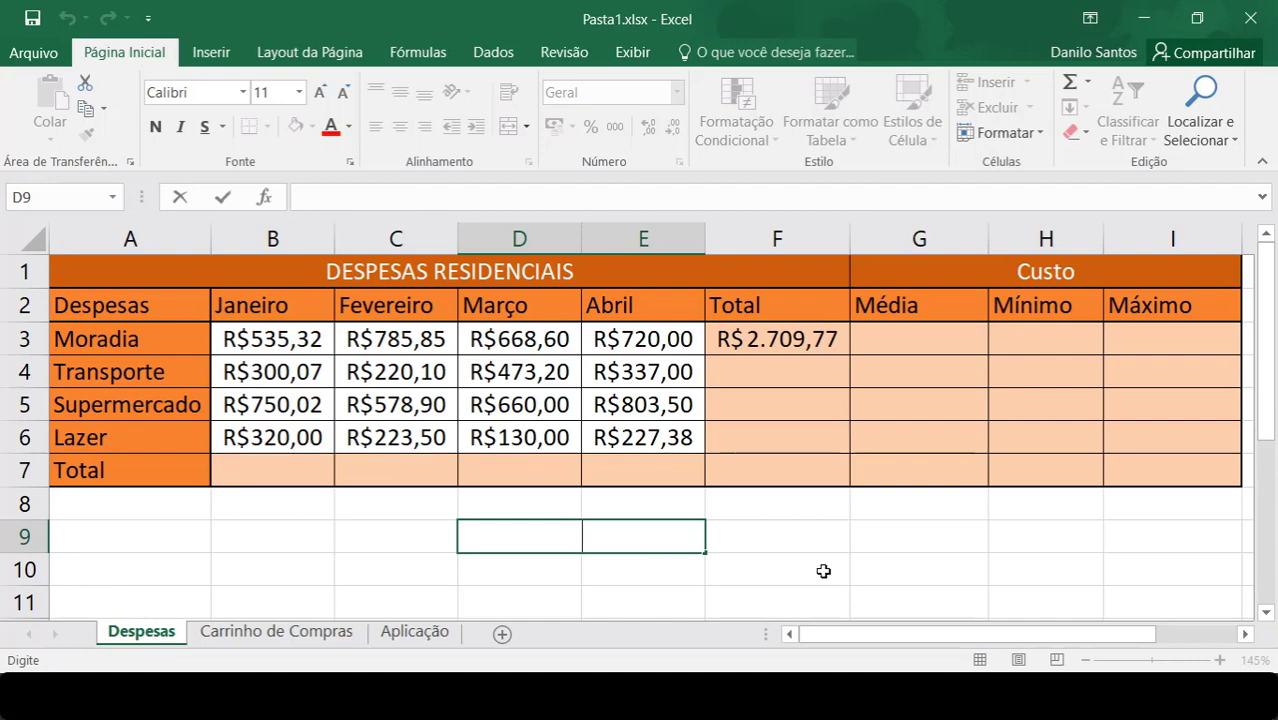
Write the general function syntax =NOME(VALORES OU INTERVALO DE VALORES) in the merged cell D9
text(=)
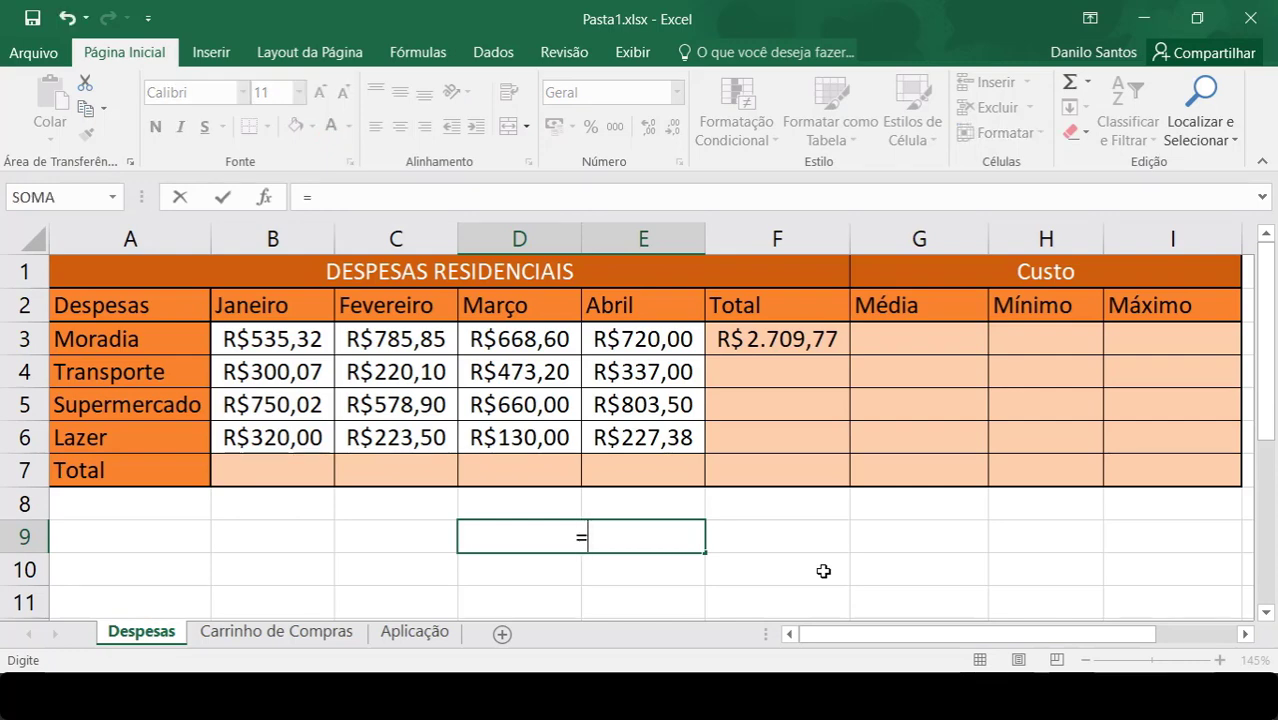
text(NOME)
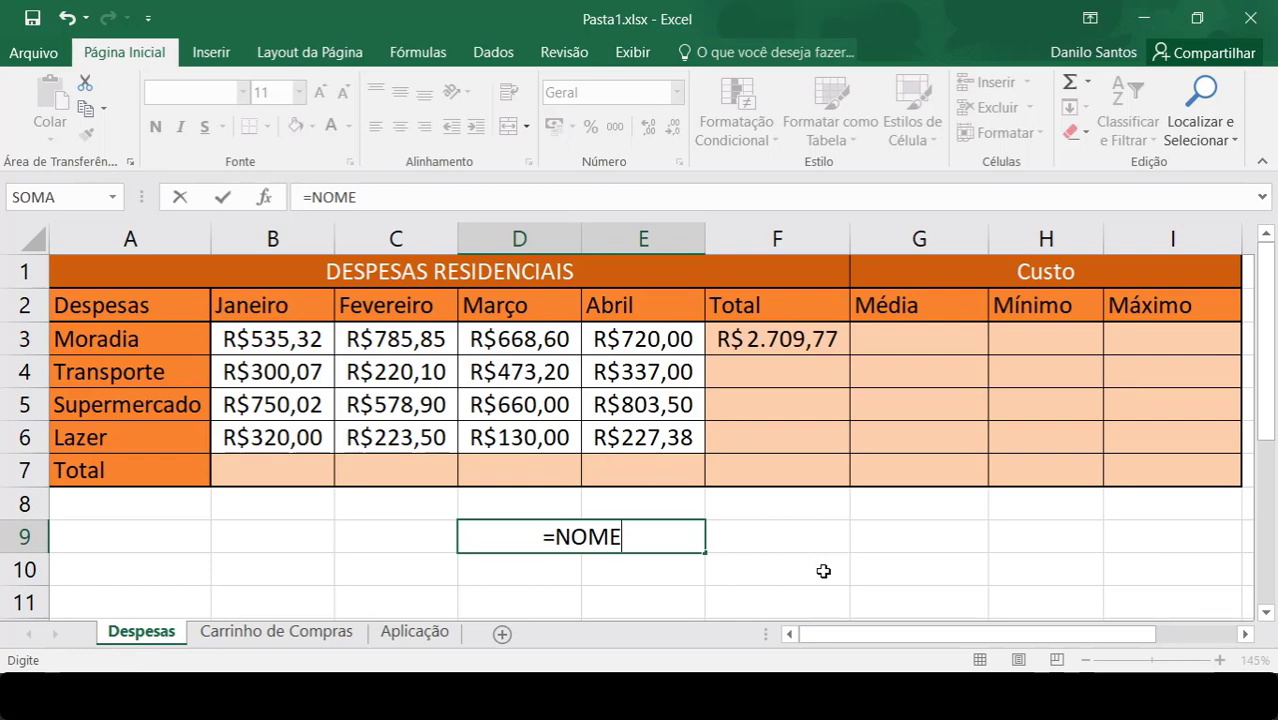
text(()
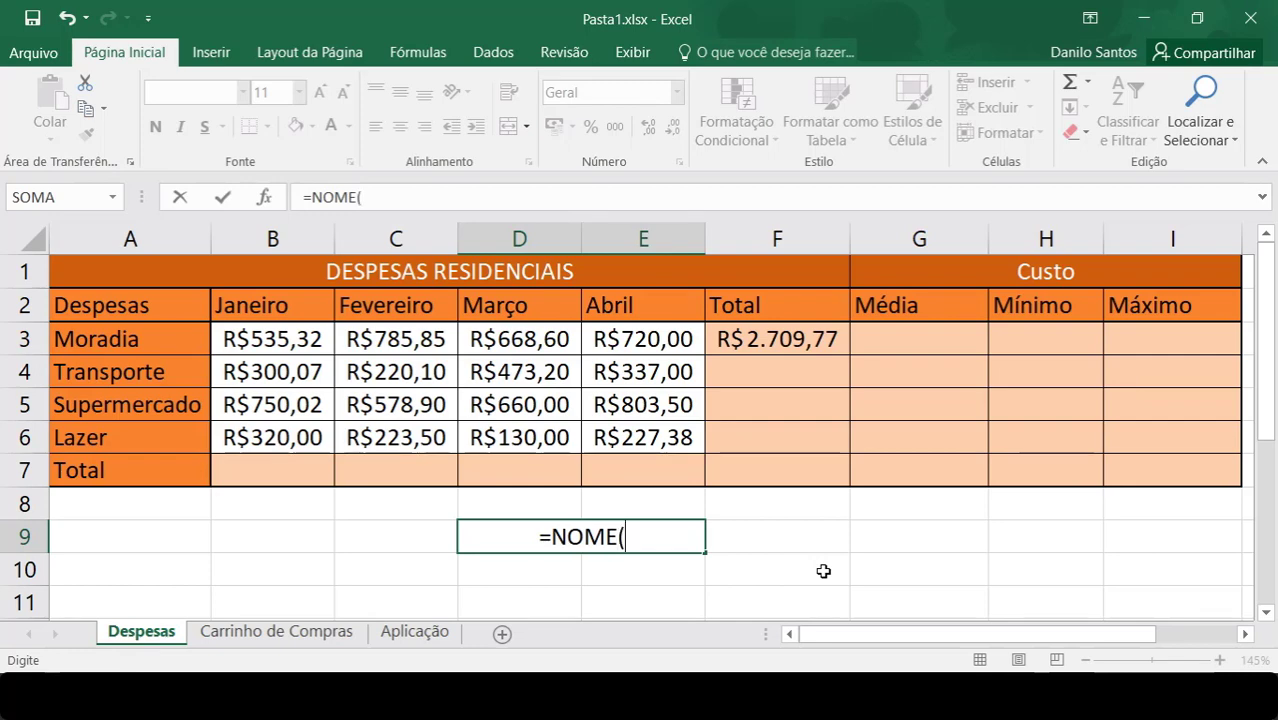
text())
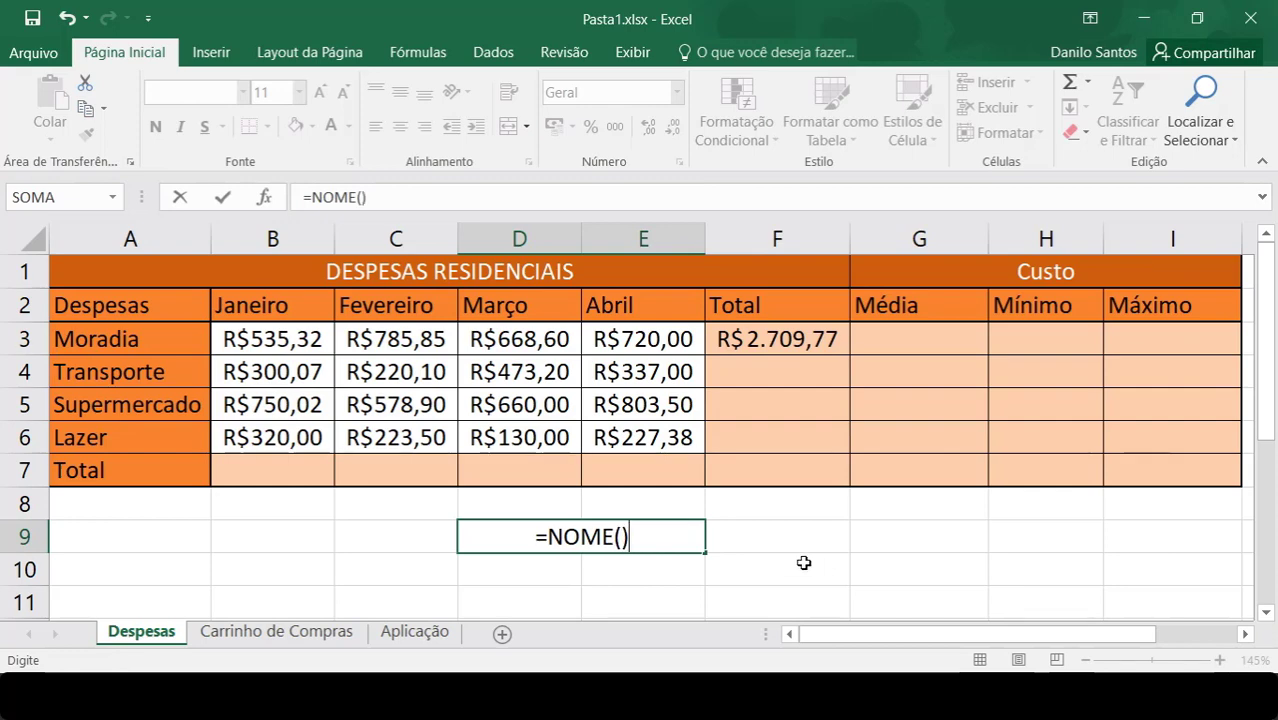
click(629, 537)
text(VALORES)
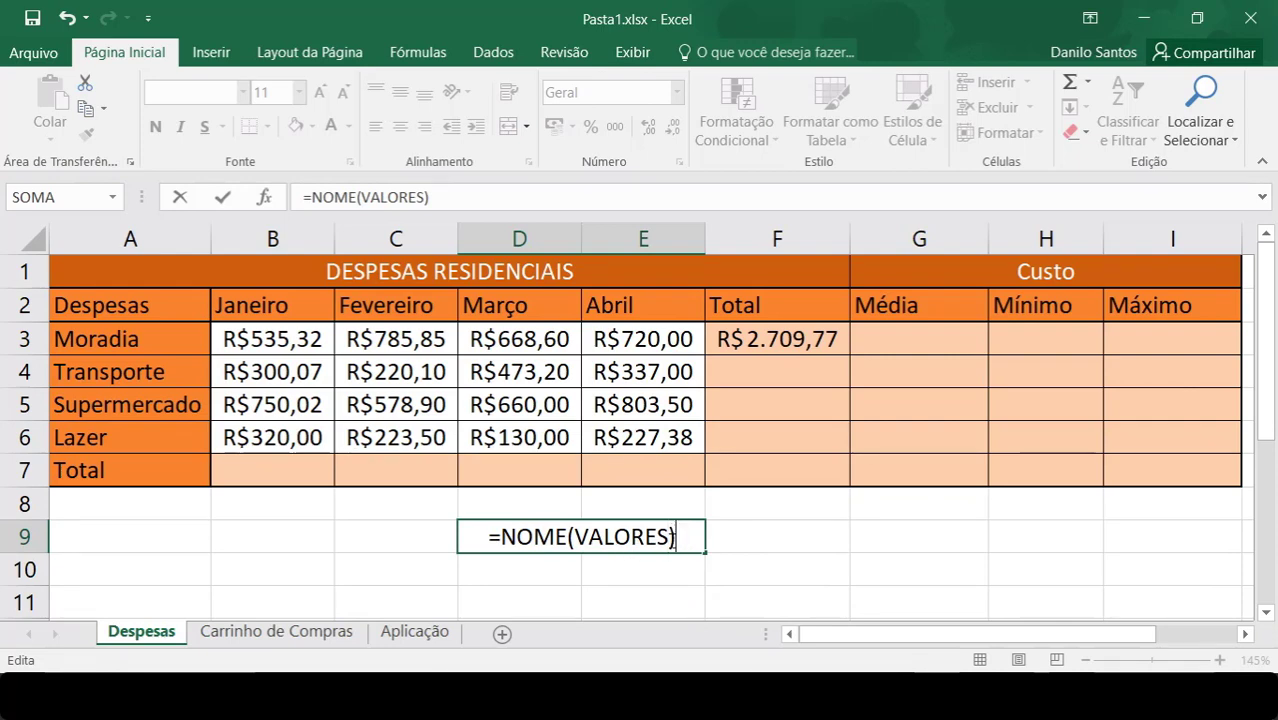
text(OU I)
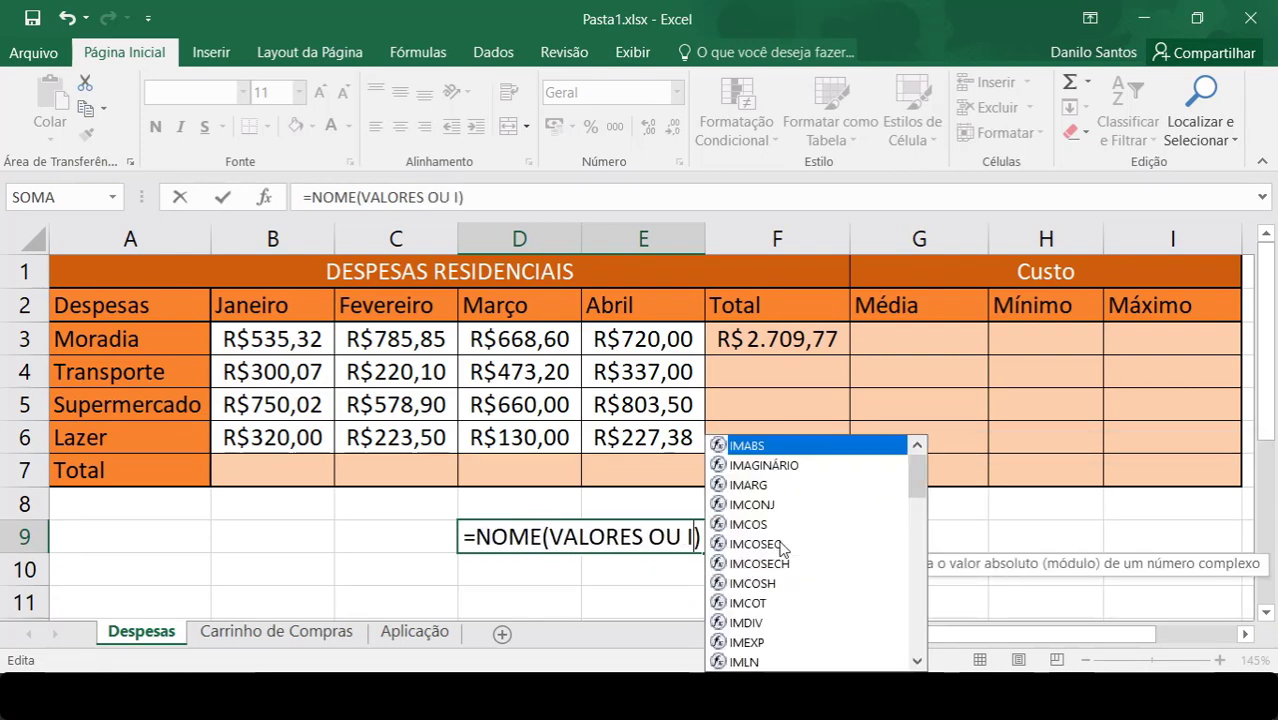
text(NTERVALO DE )
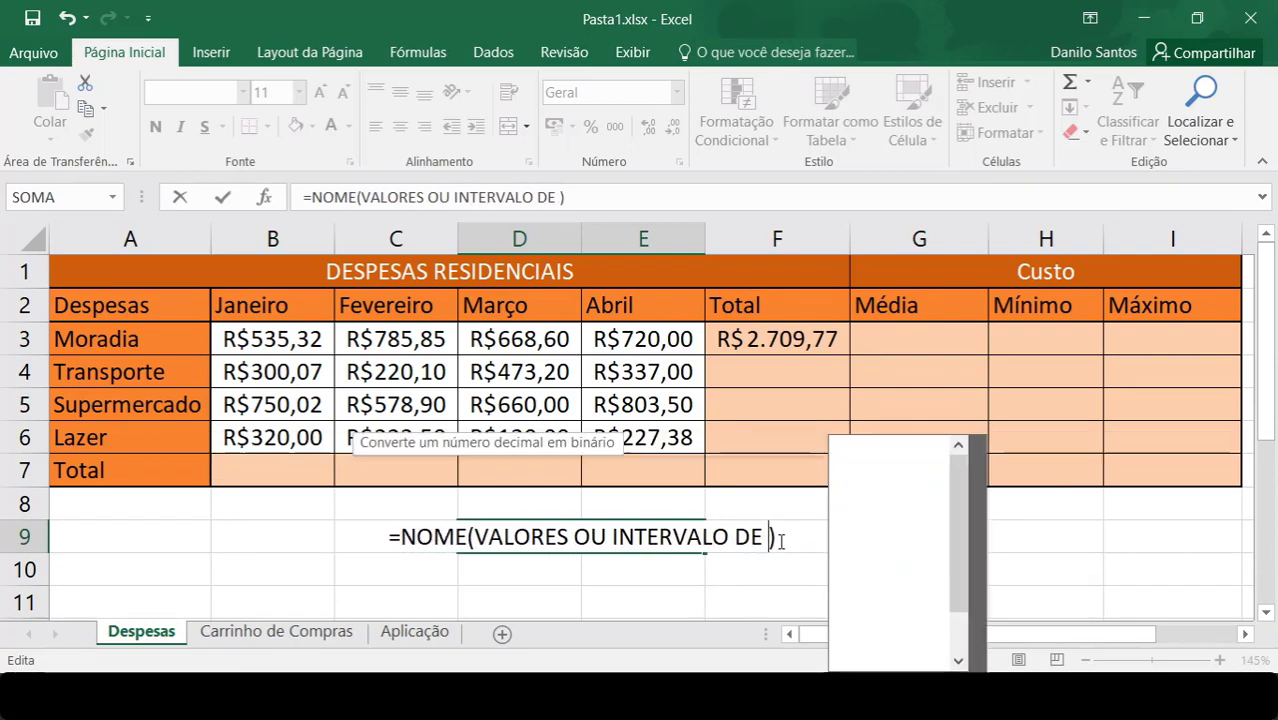
text(VALORES)
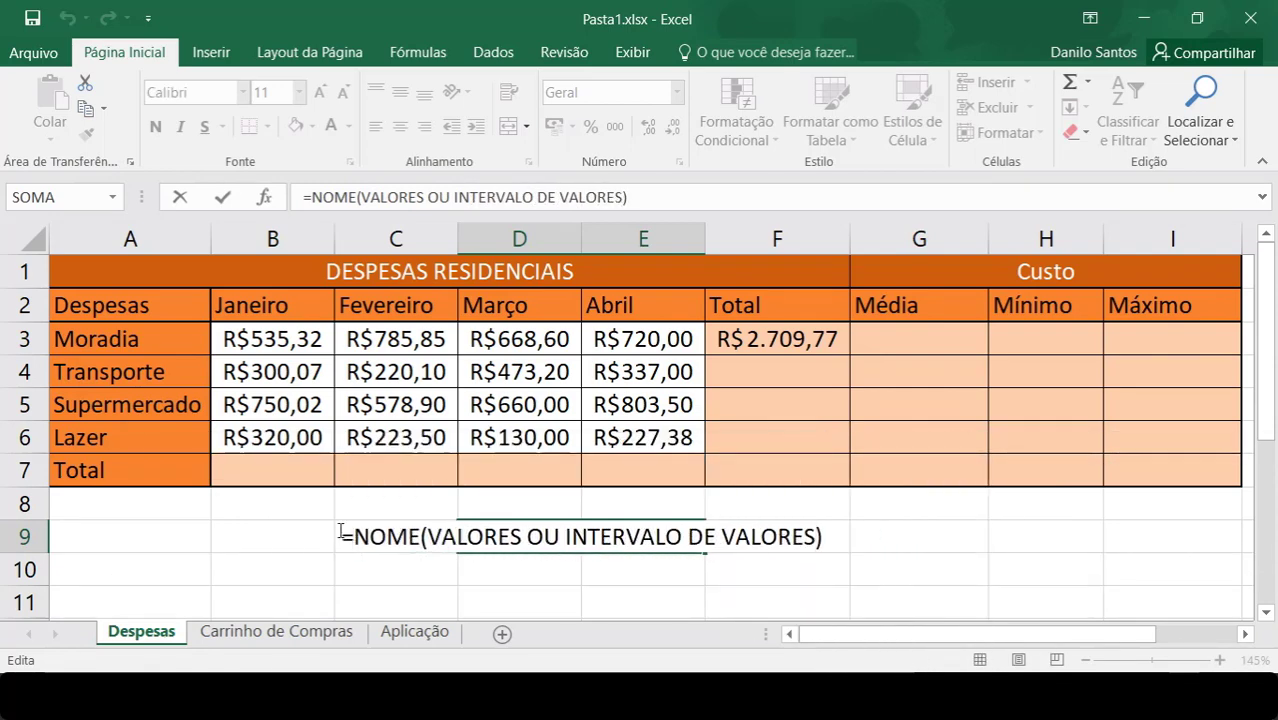
Examine the function name and the argument inside the parentheses of the syntax example, and discard the entry
click(341, 536)
drag(341, 536, 408, 543)
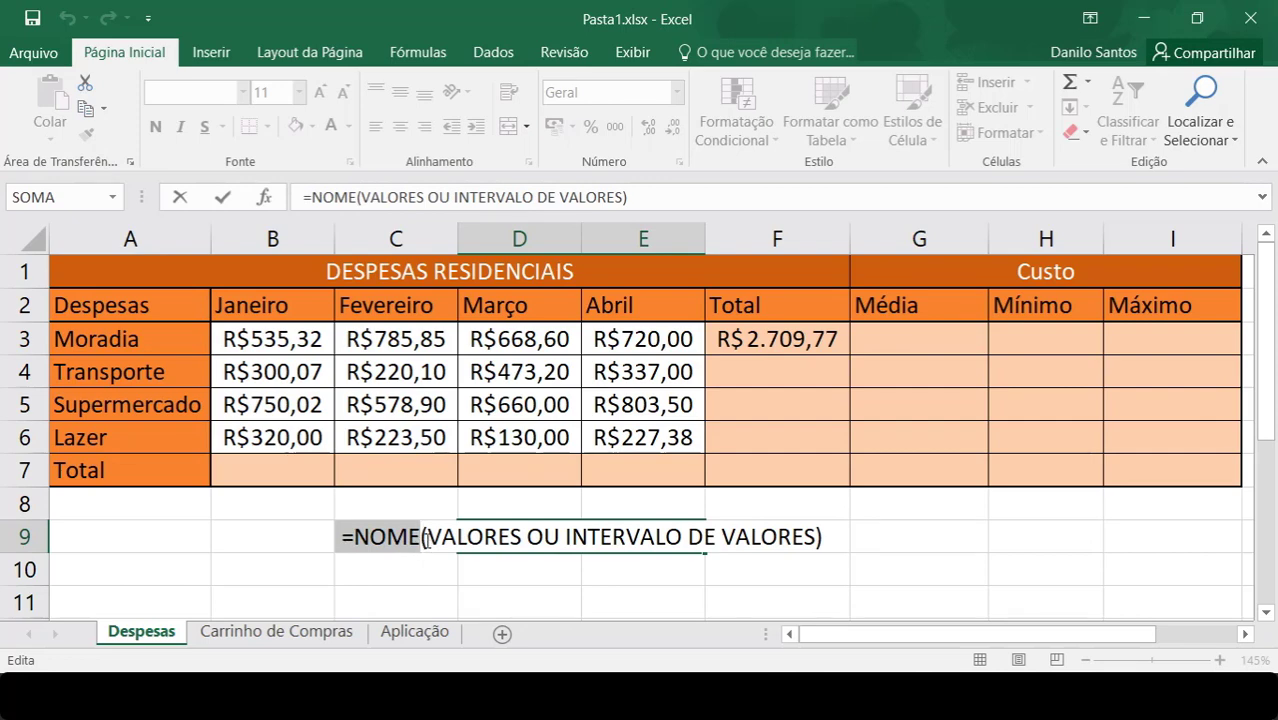
click(432, 540)
drag(434, 540, 820, 552)
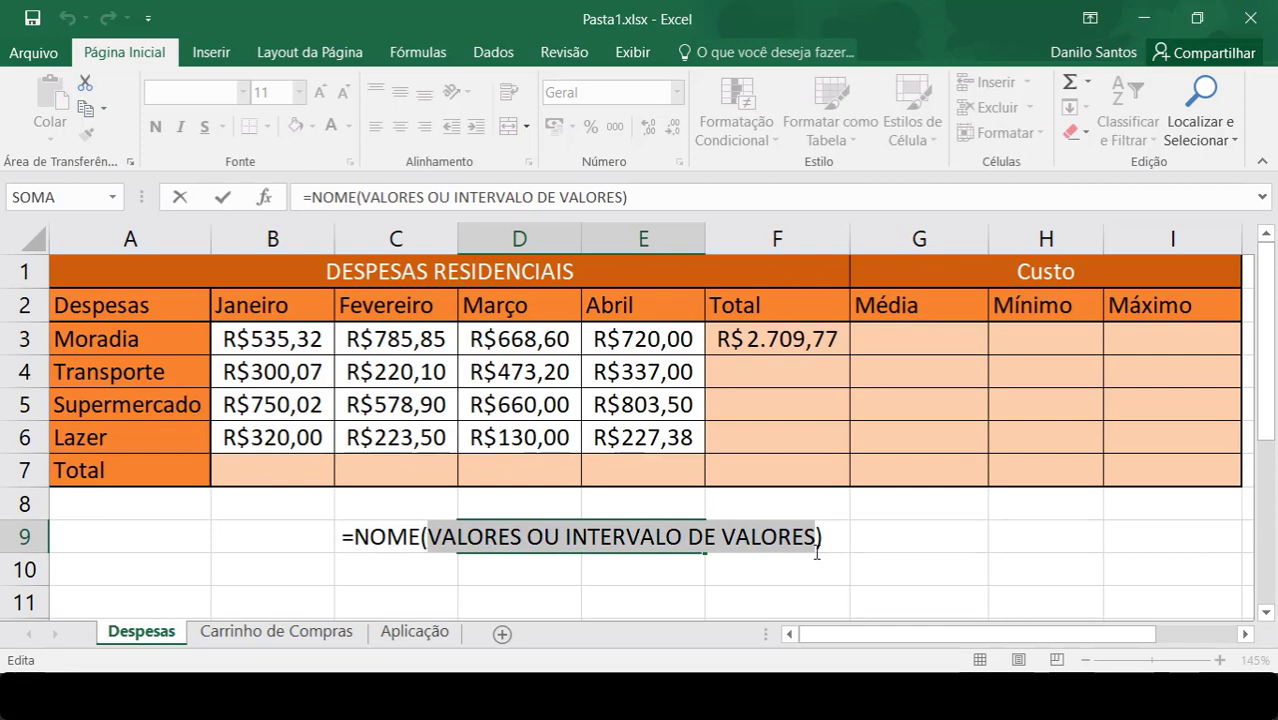
drag(824, 537, 352, 535)
key(Escape)
Clear the addition formula from Moradia's total in F3
click(773, 371)
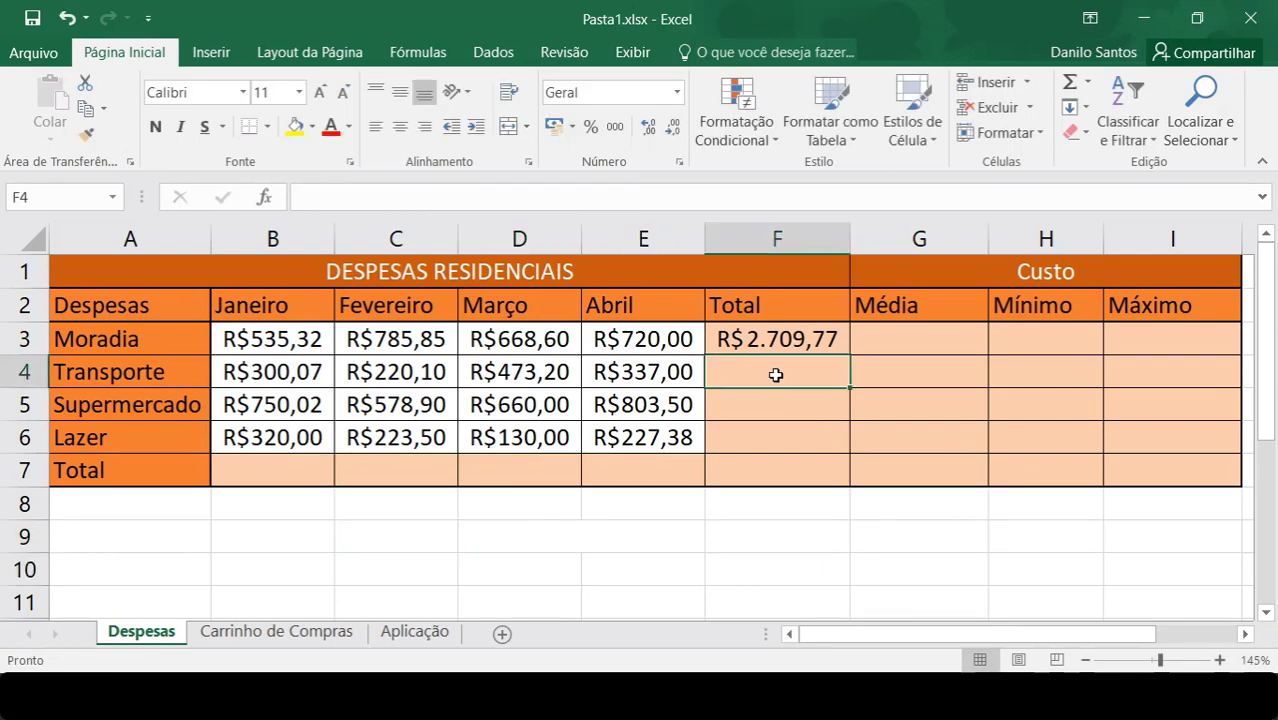
click(756, 335)
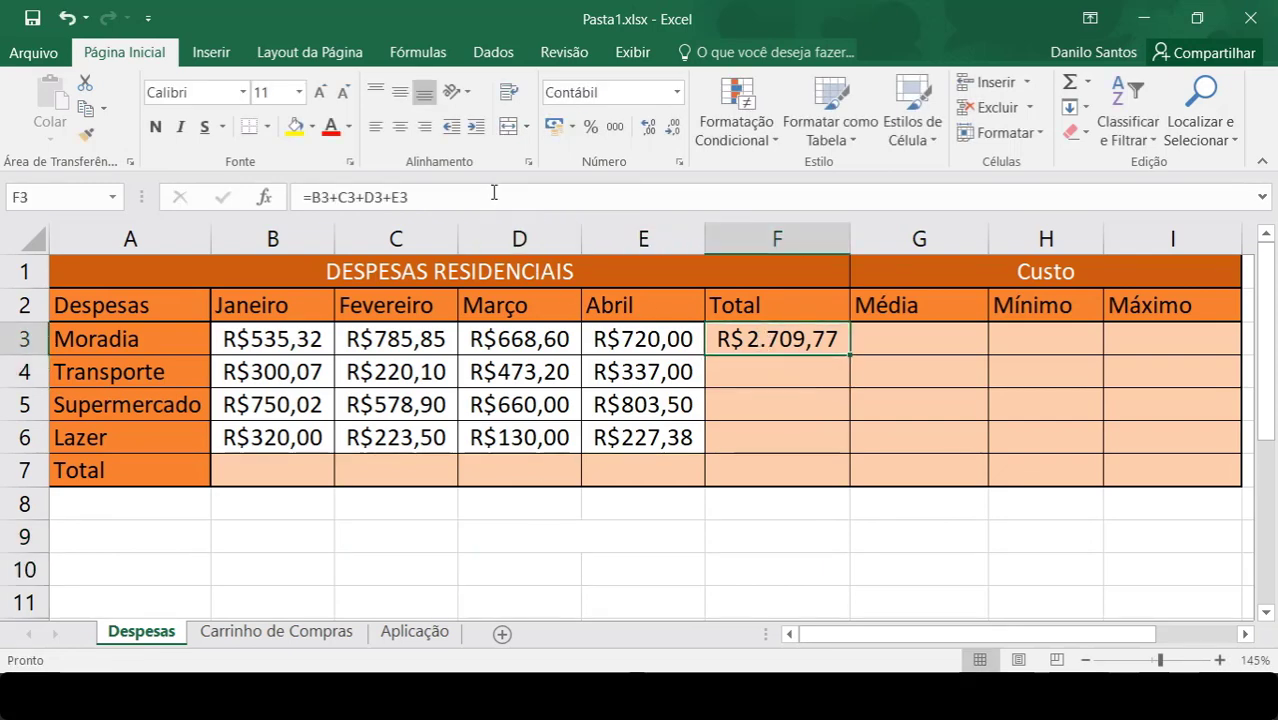
key(F2)
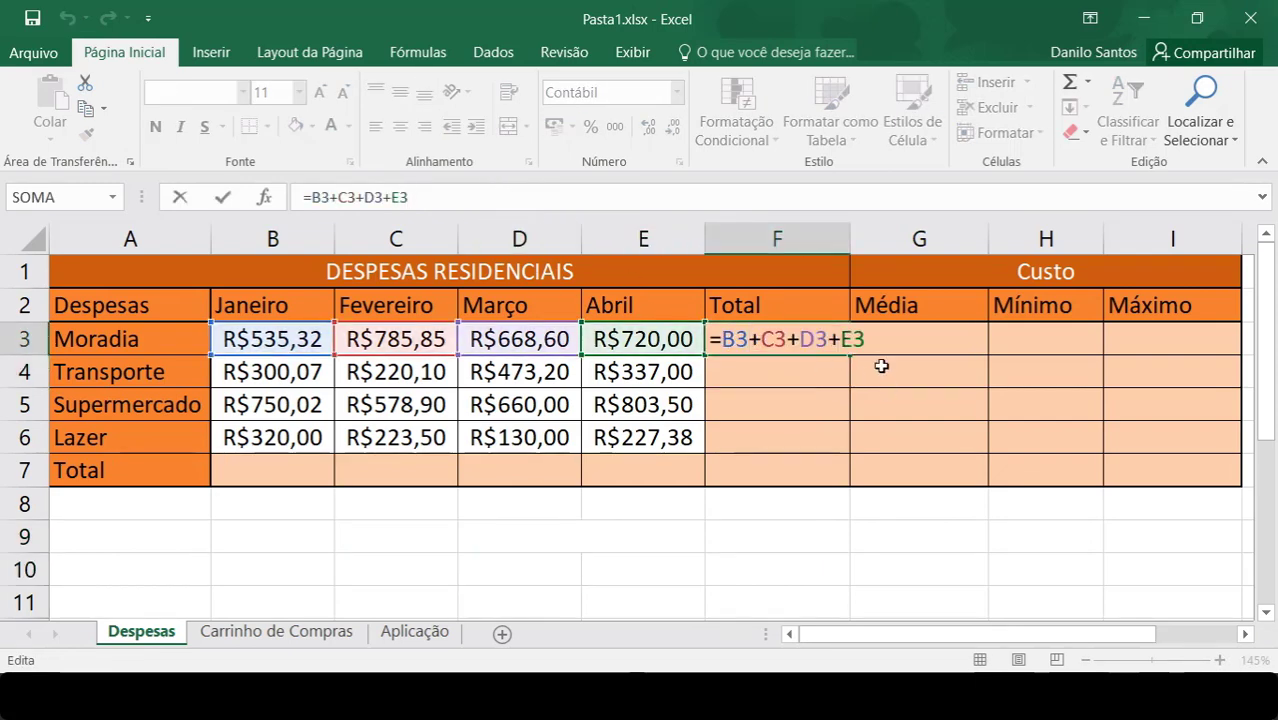
drag(876, 339, 722, 343)
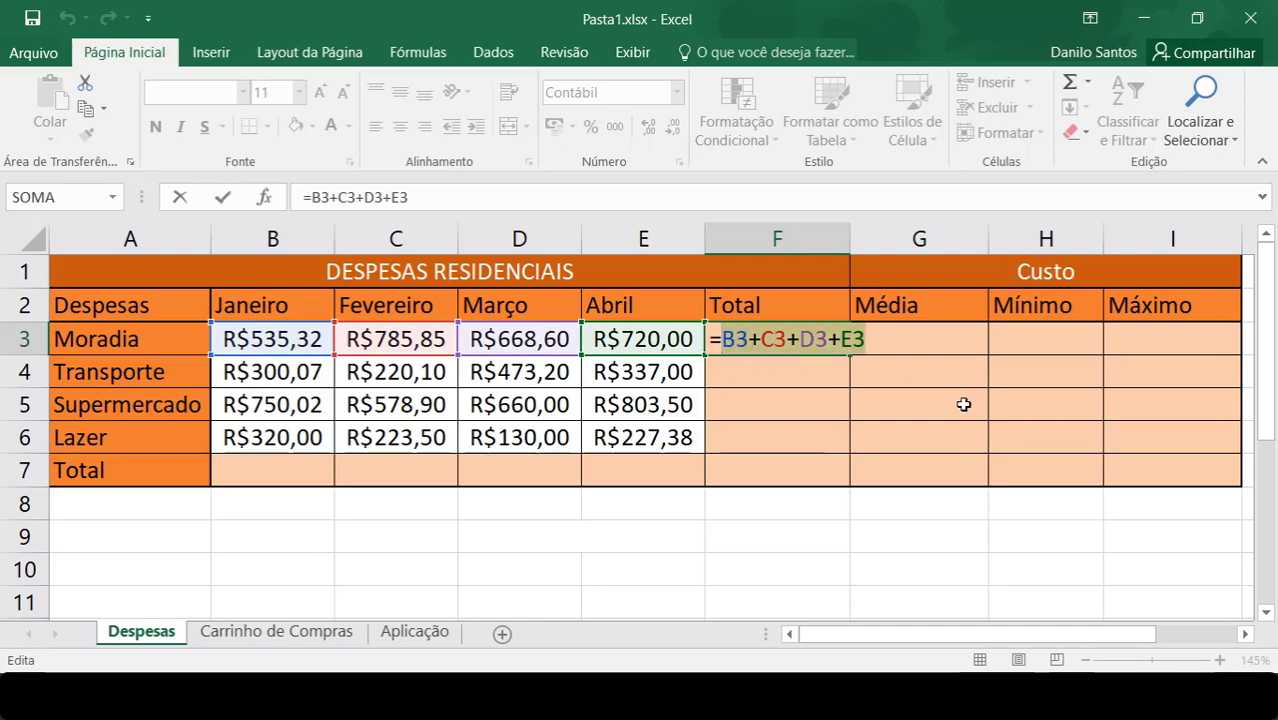
key(BackSpace)
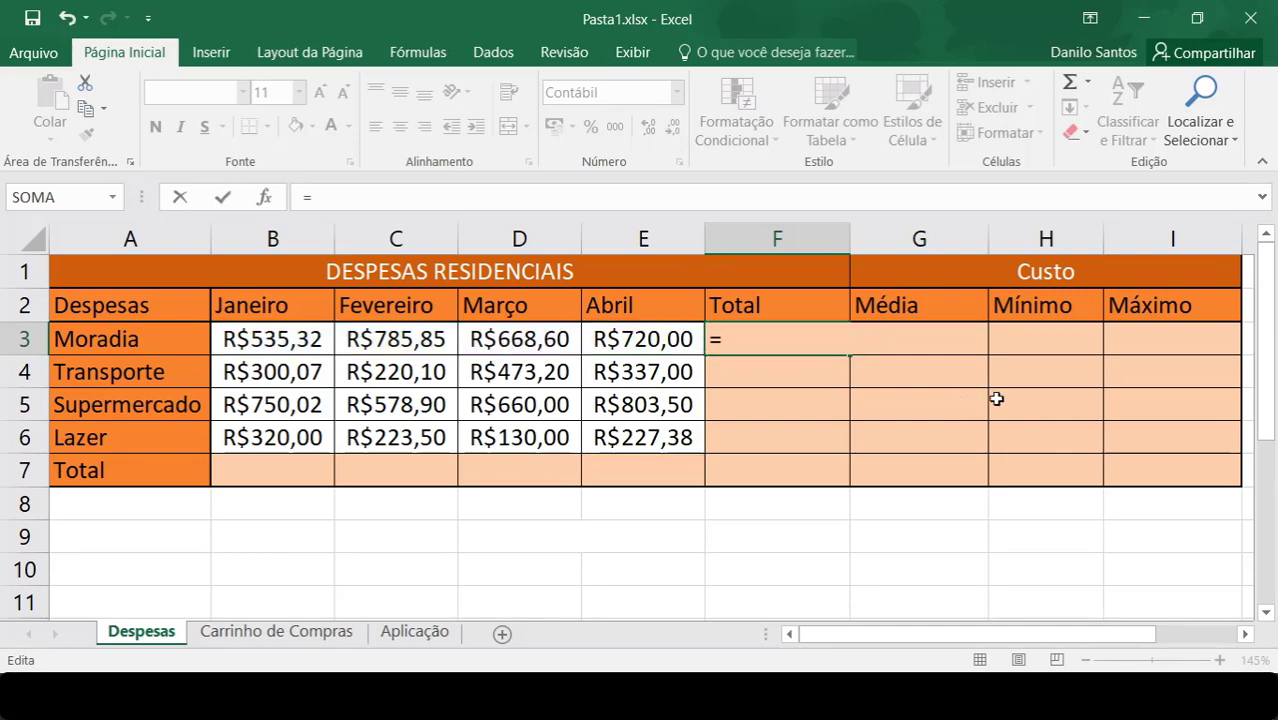
key(BackSpace)
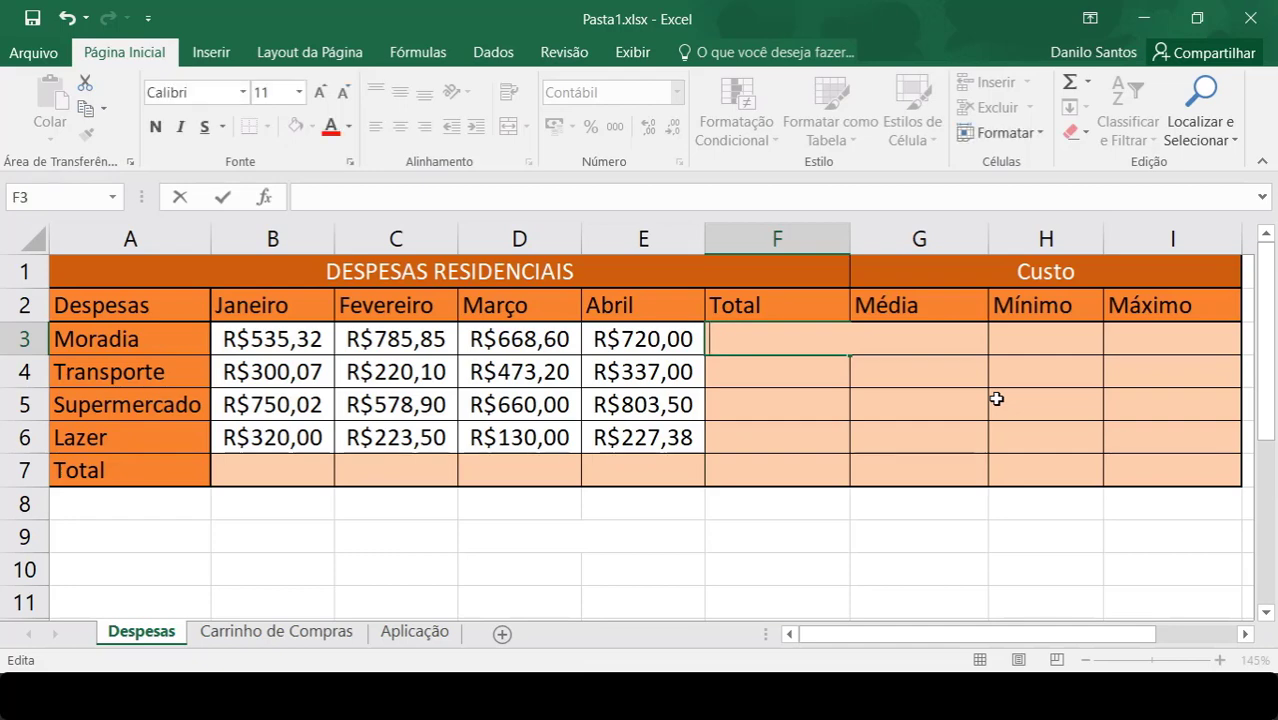
Start a SOMA function with empty parentheses, =SOMA(), in F3
text(=)
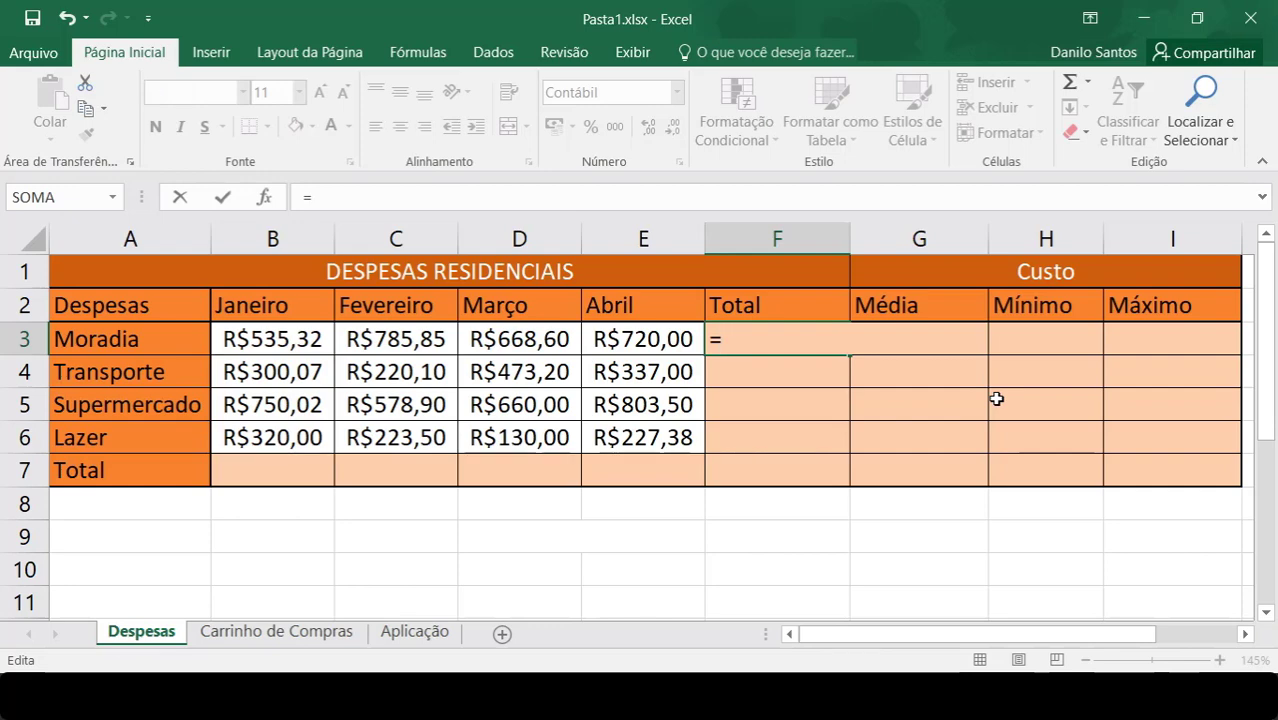
text(SOMA)
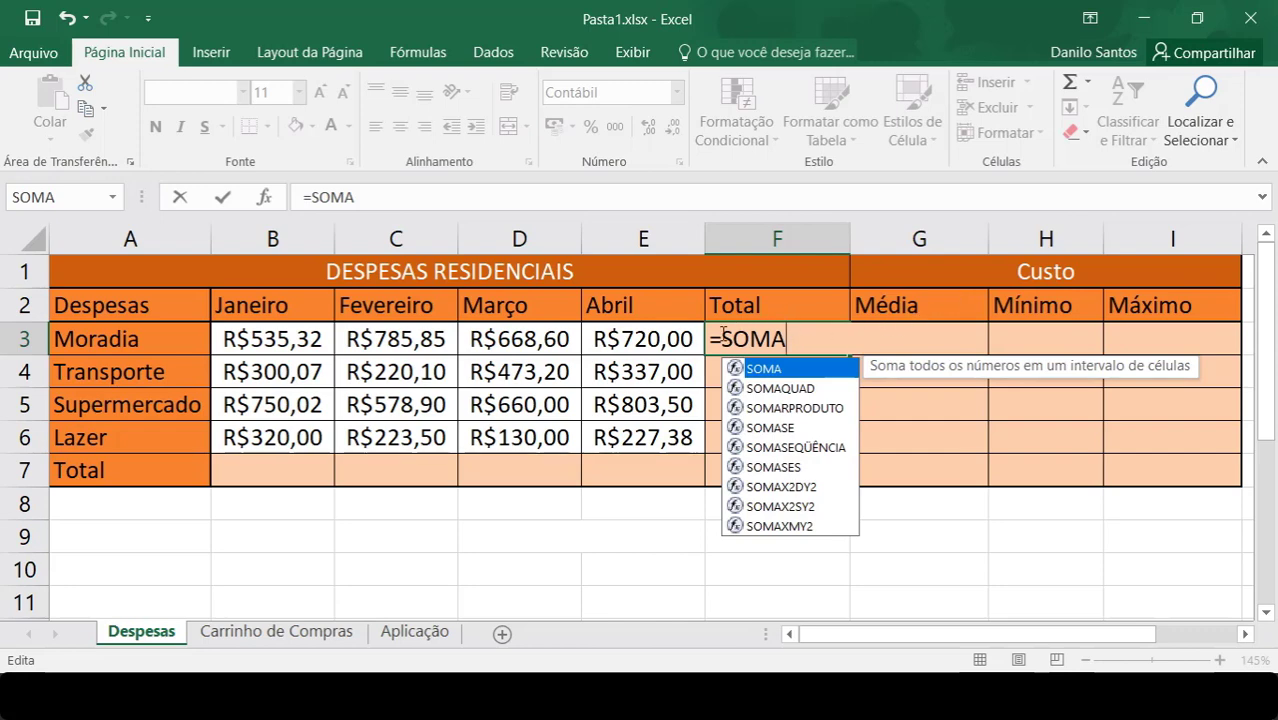
drag(722, 338, 771, 338)
click(796, 338)
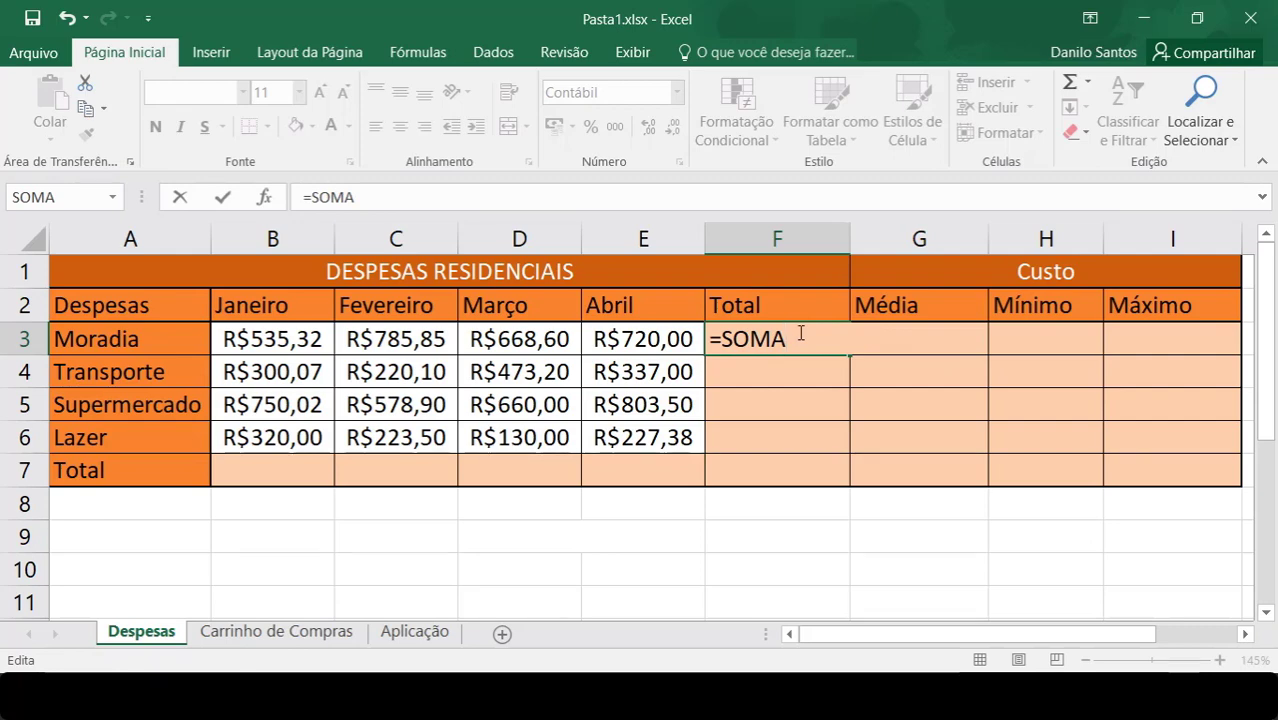
text(()
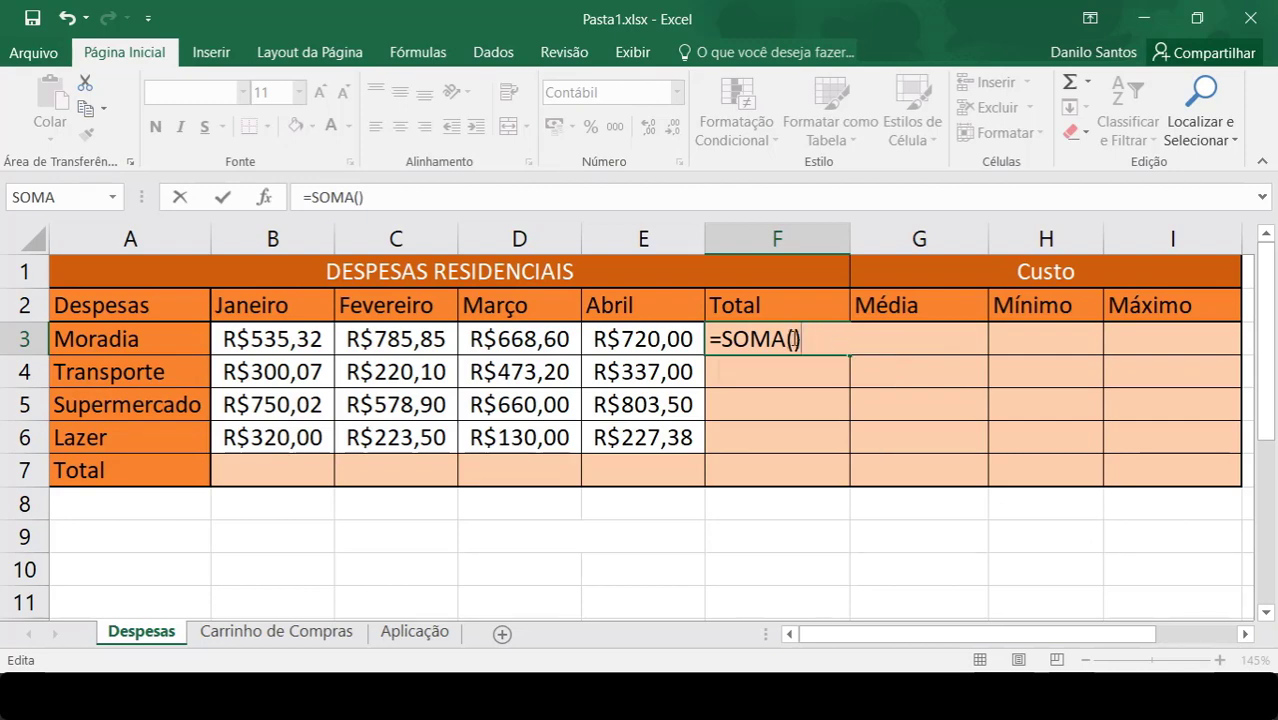
click(796, 339)
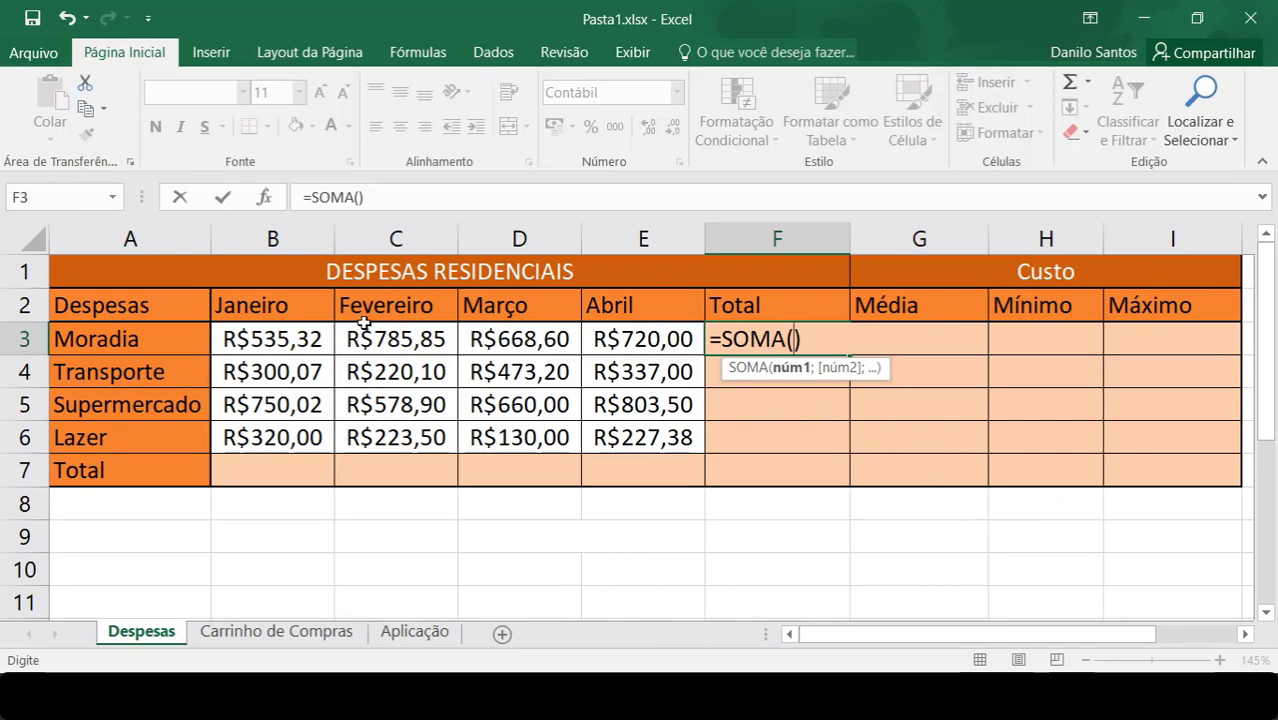
Complete the SOMA function in F3 with the January to April range B3:E3 and commit the formula
click(284, 341)
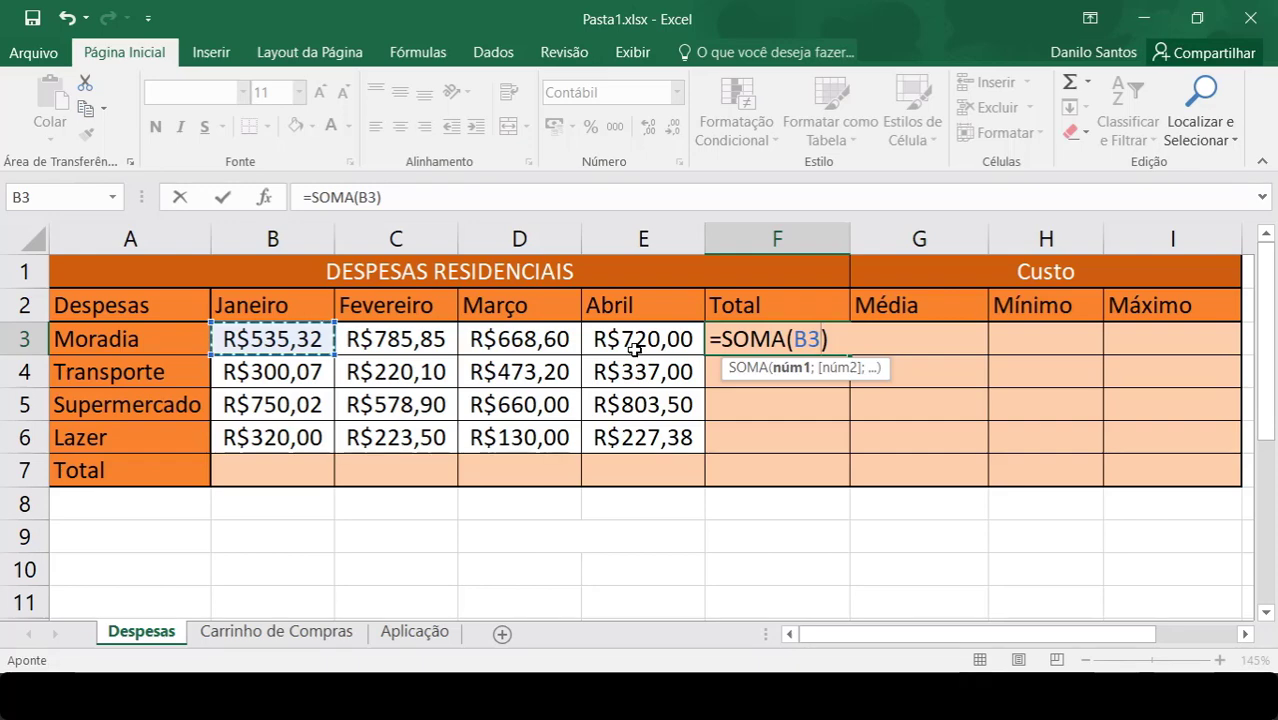
key(F8)
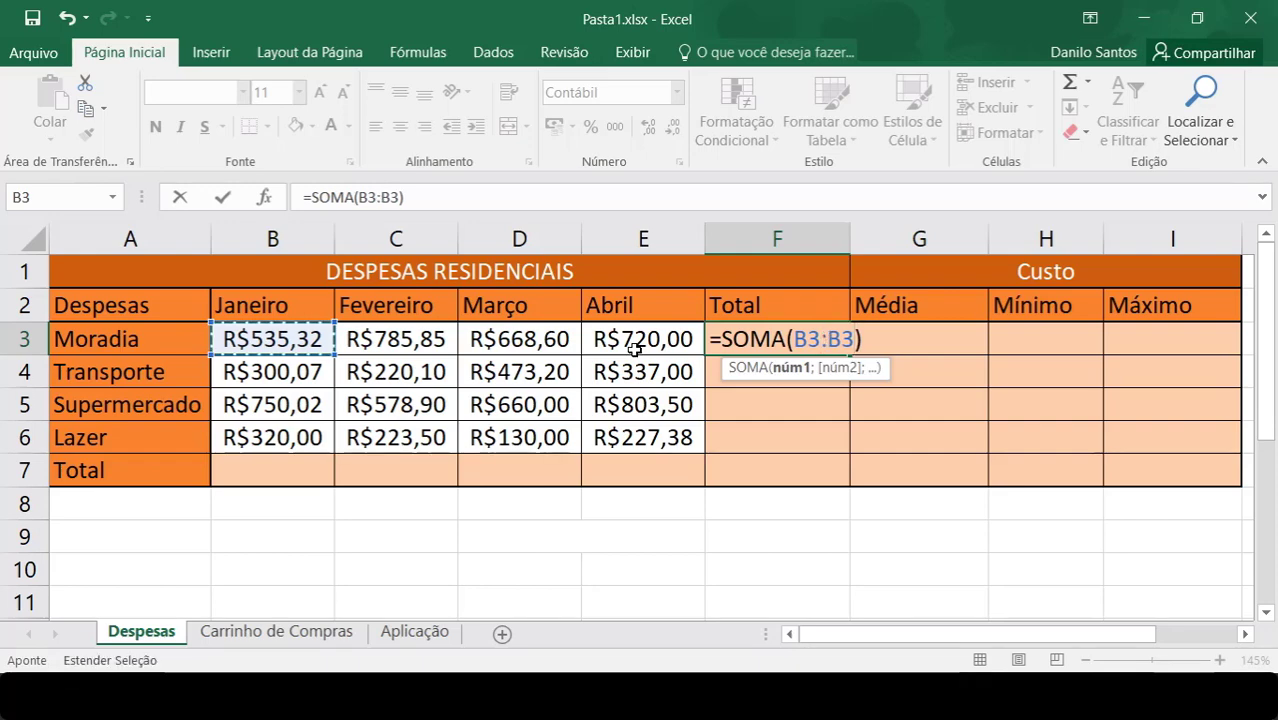
key(BackSpace)
key(BackSpace)
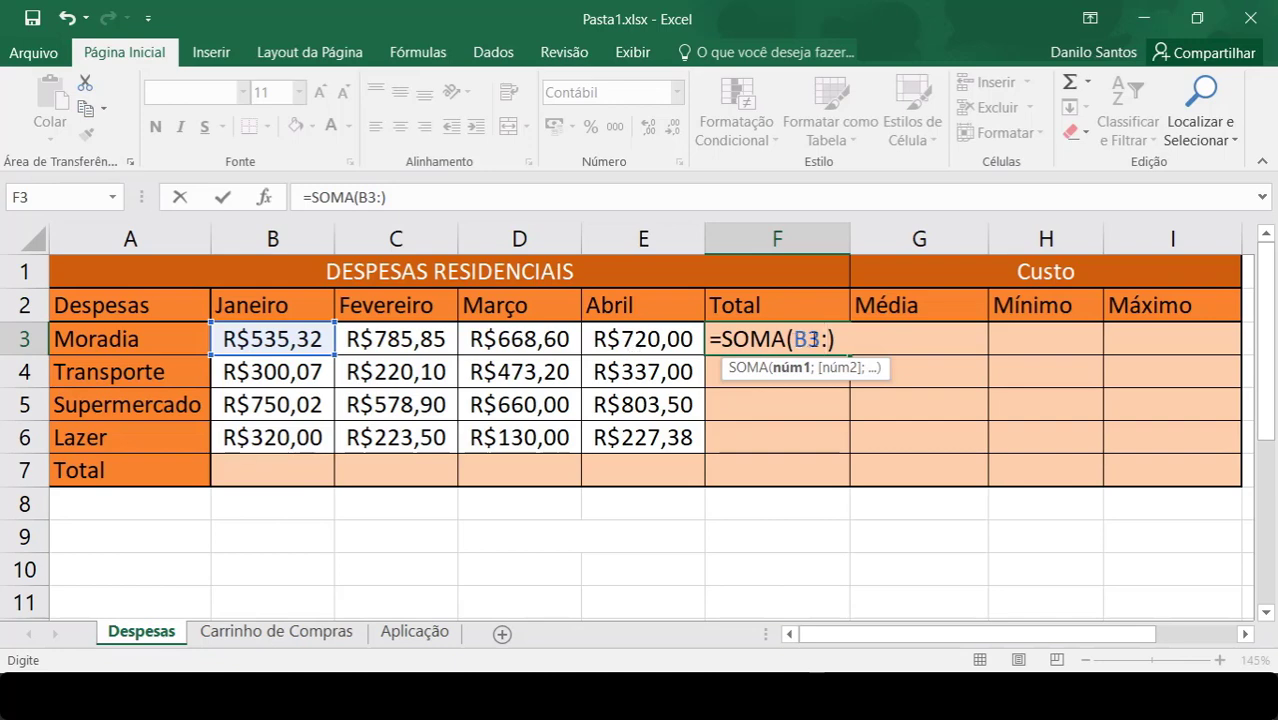
click(668, 340)
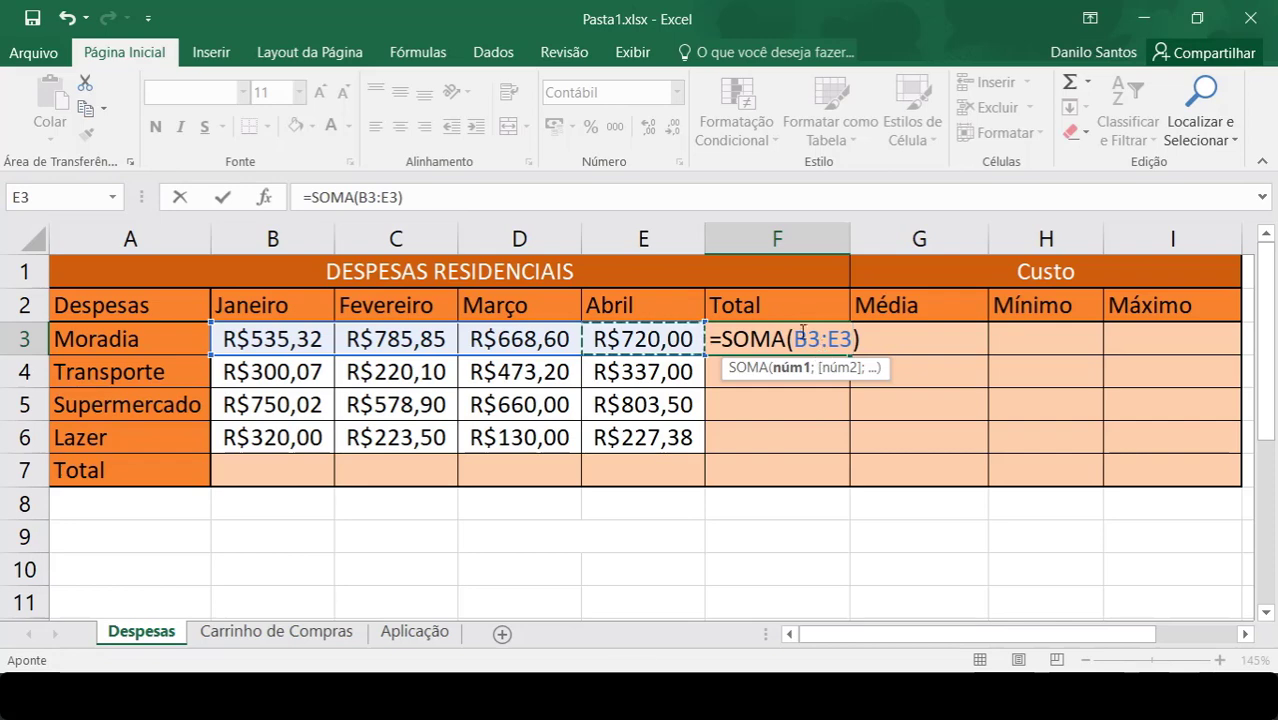
drag(795, 340, 850, 340)
click(846, 340)
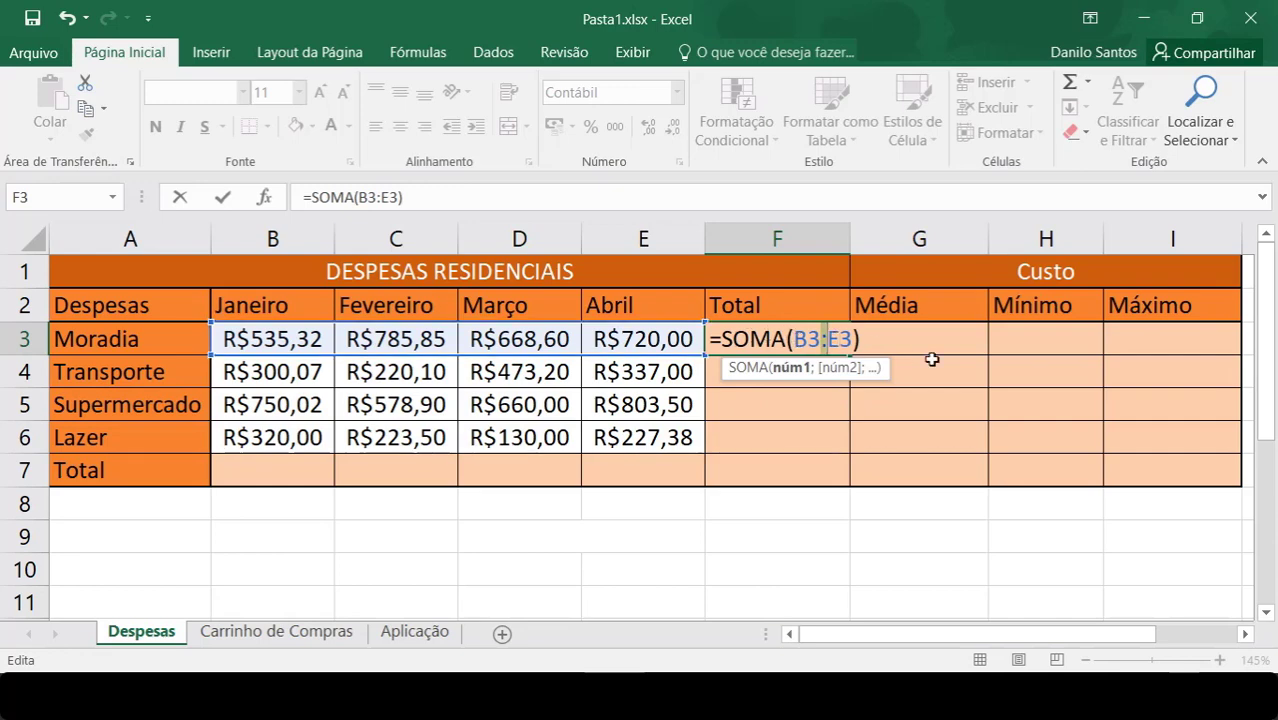
click(874, 337)
key(Return)
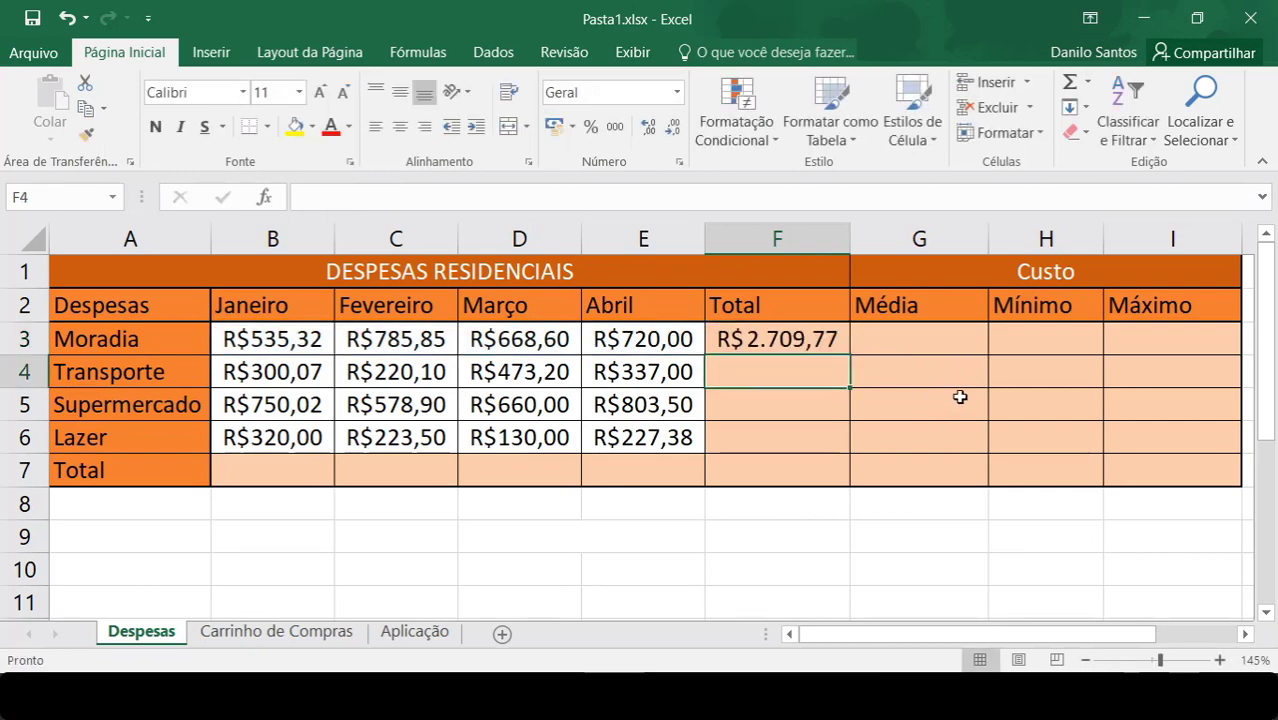
Examine the SOMA formula behind Moradia's total in F3 and the range it refers to
click(802, 341)
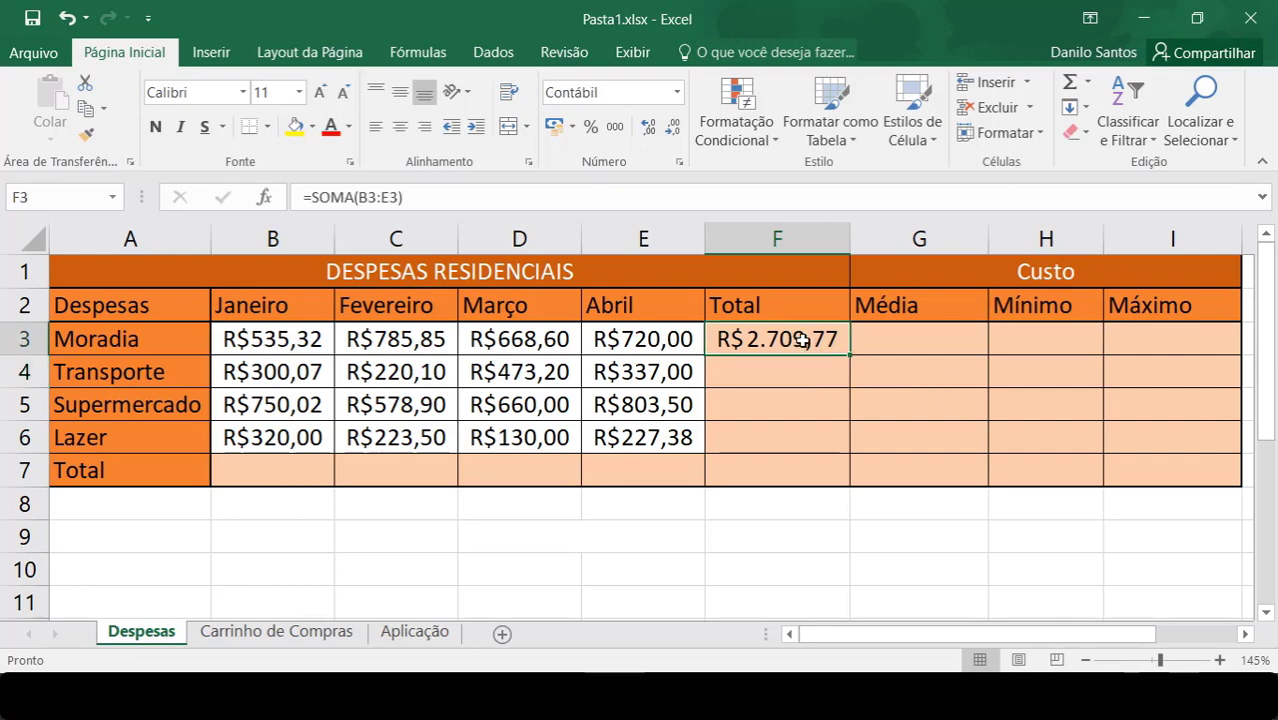
click(424, 196)
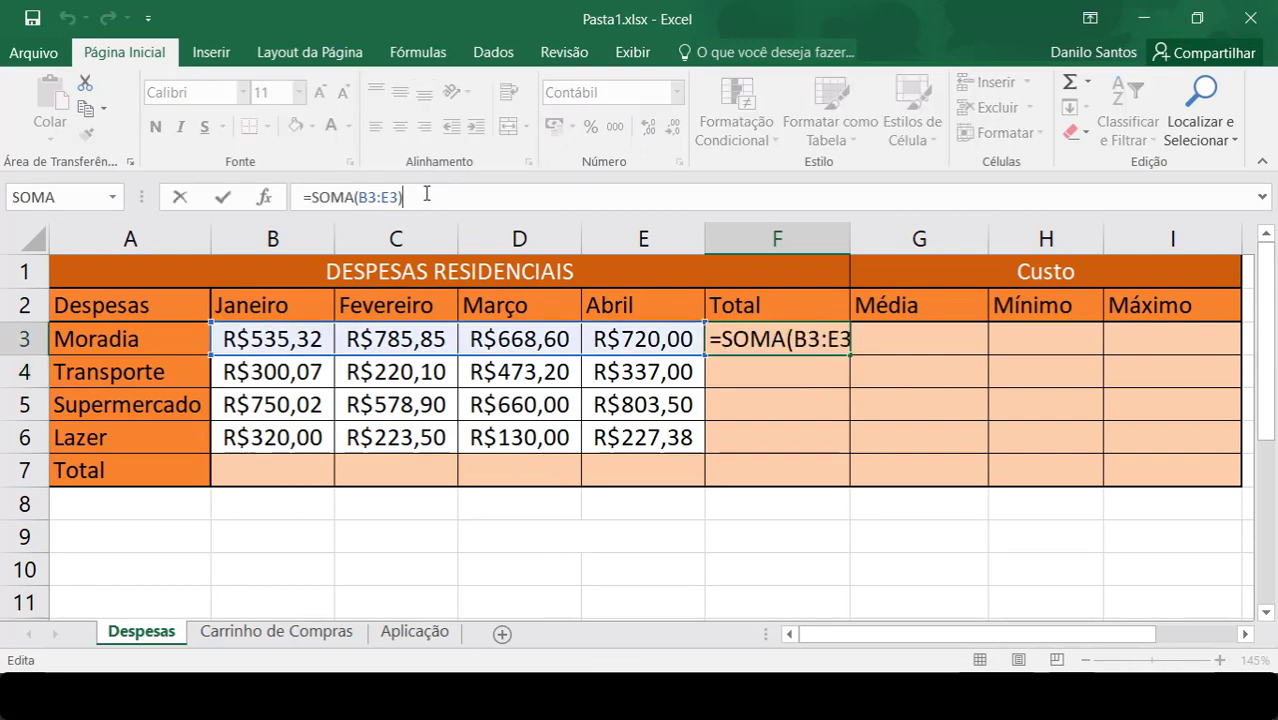
click(793, 340)
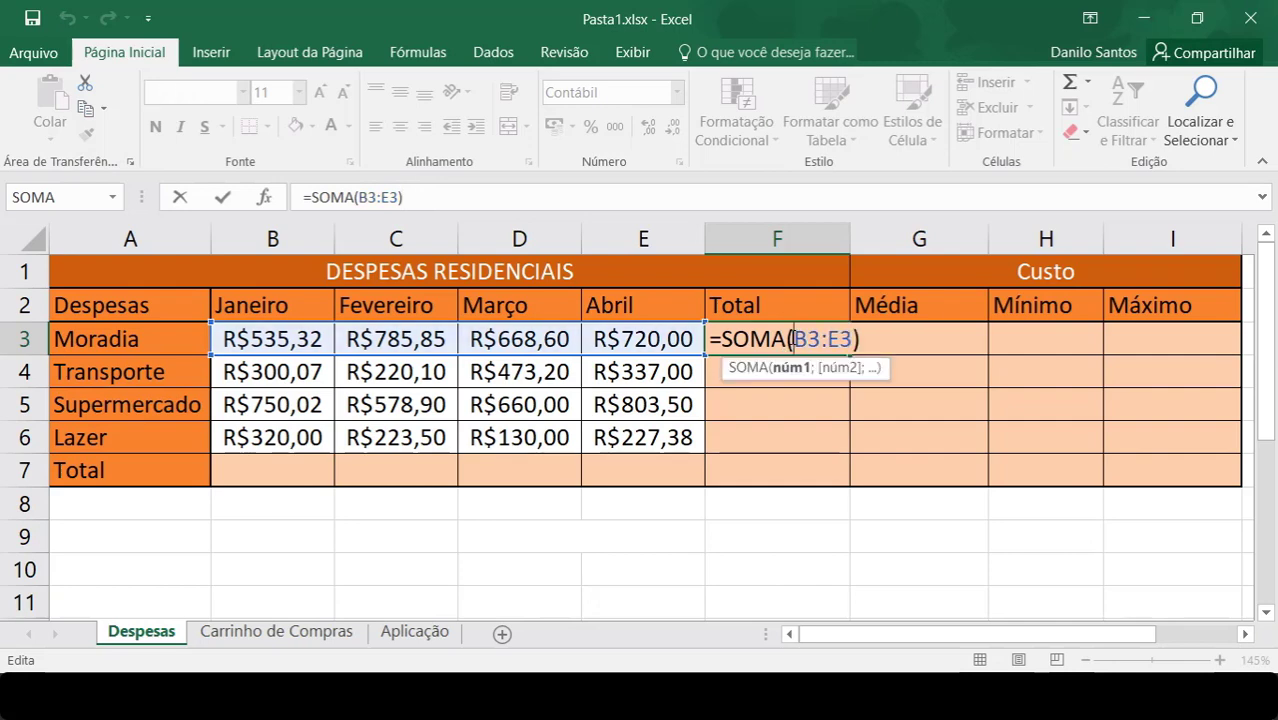
key(End)
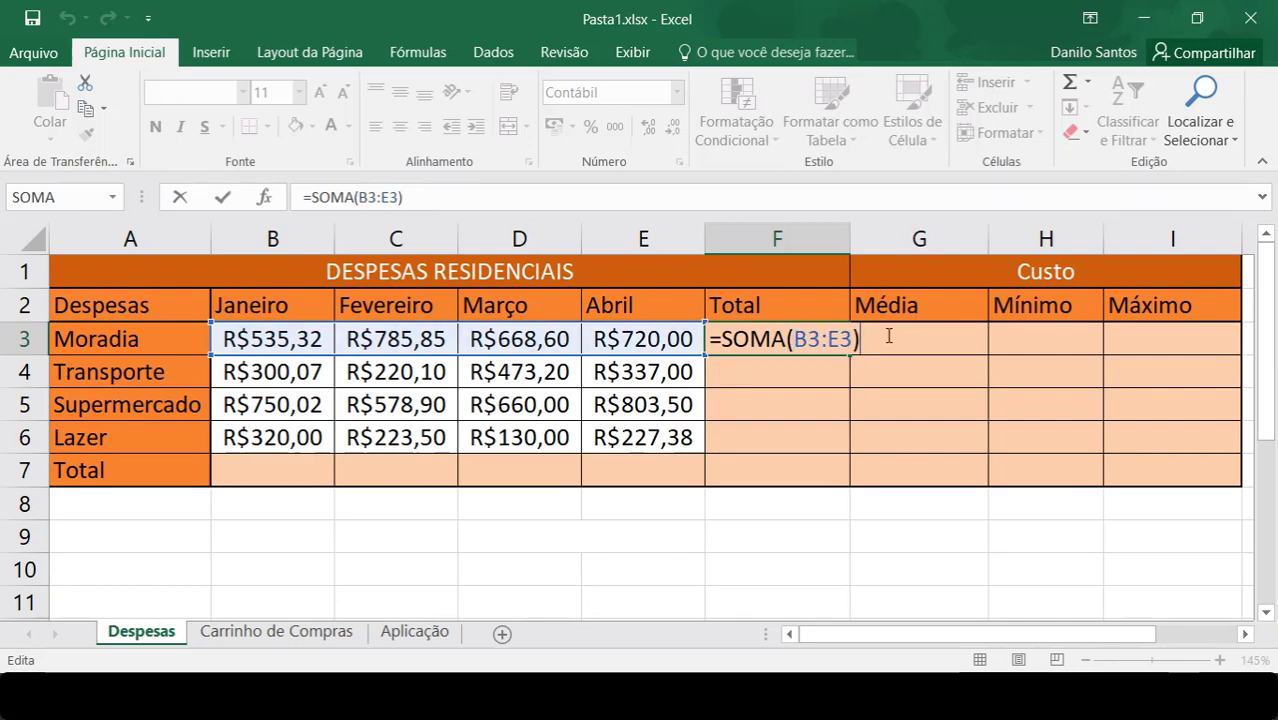
click(793, 404)
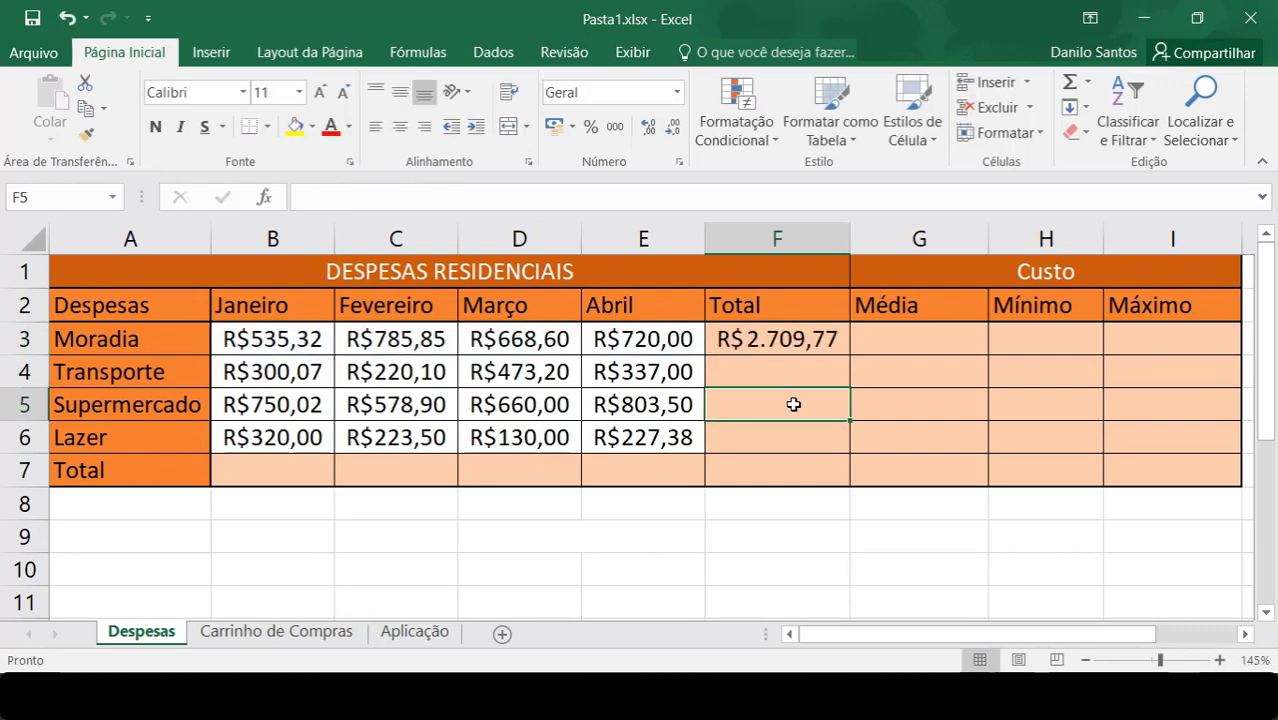
click(792, 339)
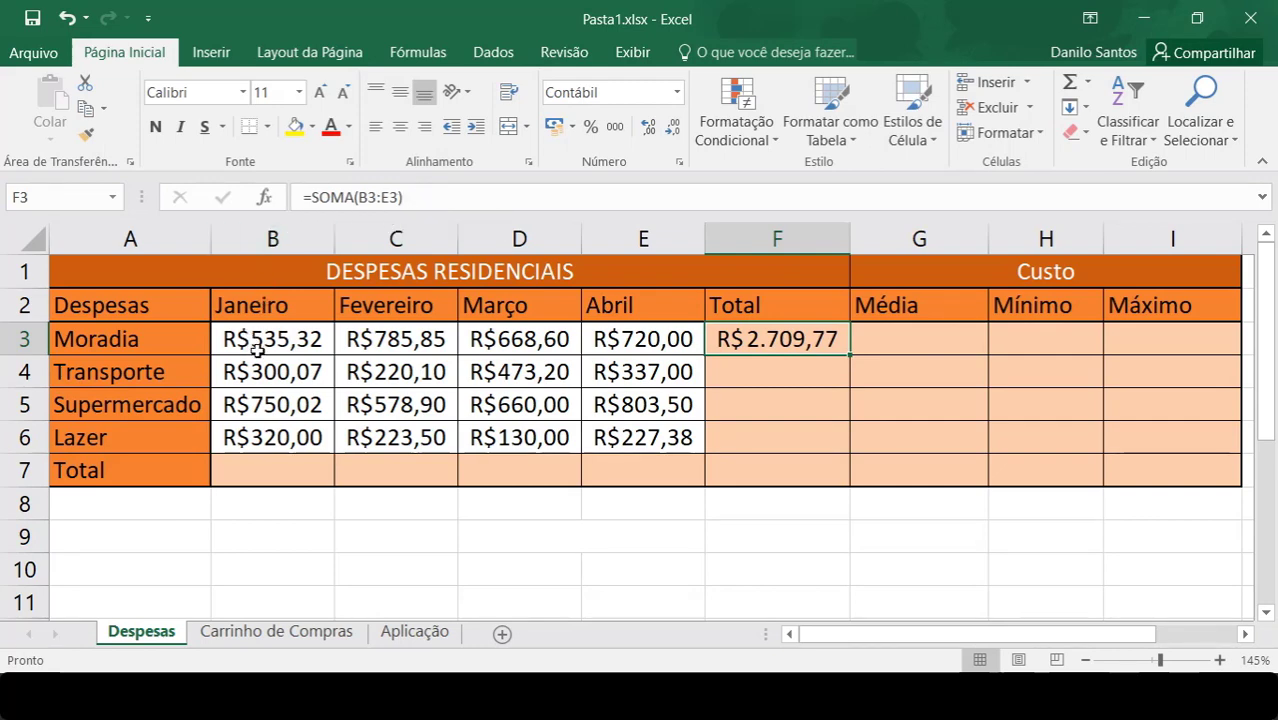
Review Moradia's January to April values in row 3 alongside its total in F3
click(464, 340)
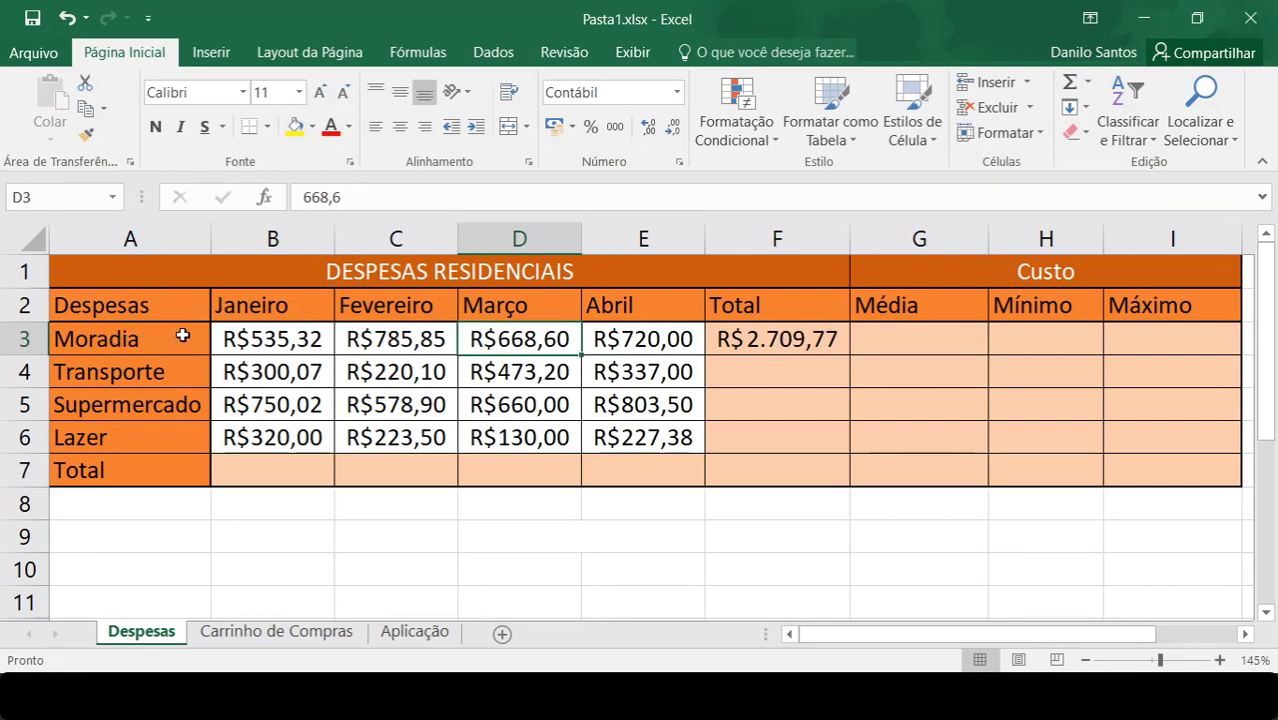
click(240, 339)
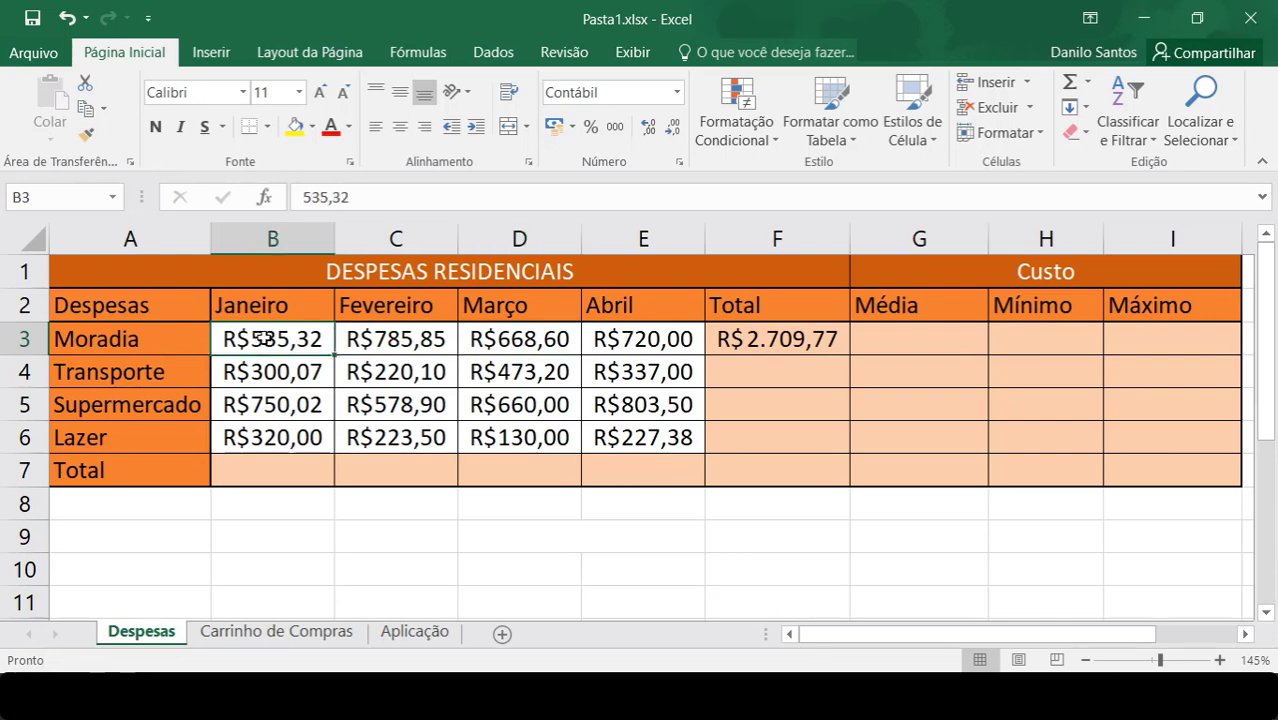
click(626, 341)
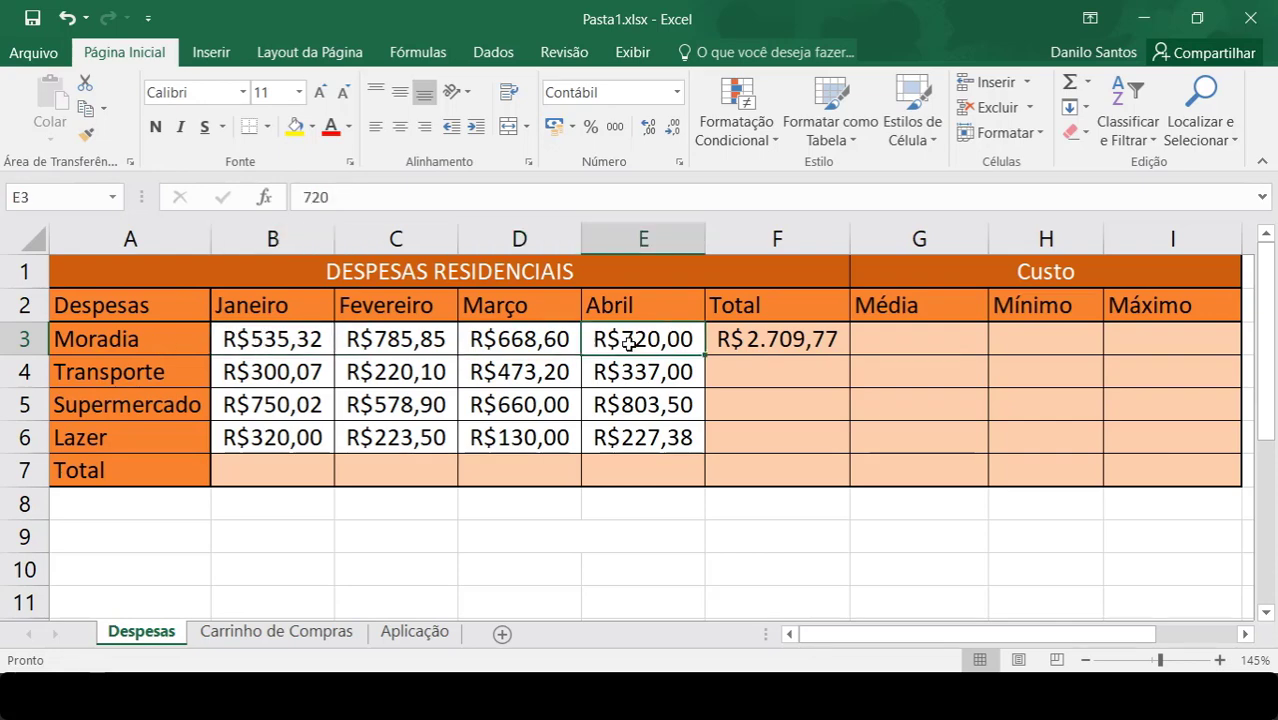
click(818, 340)
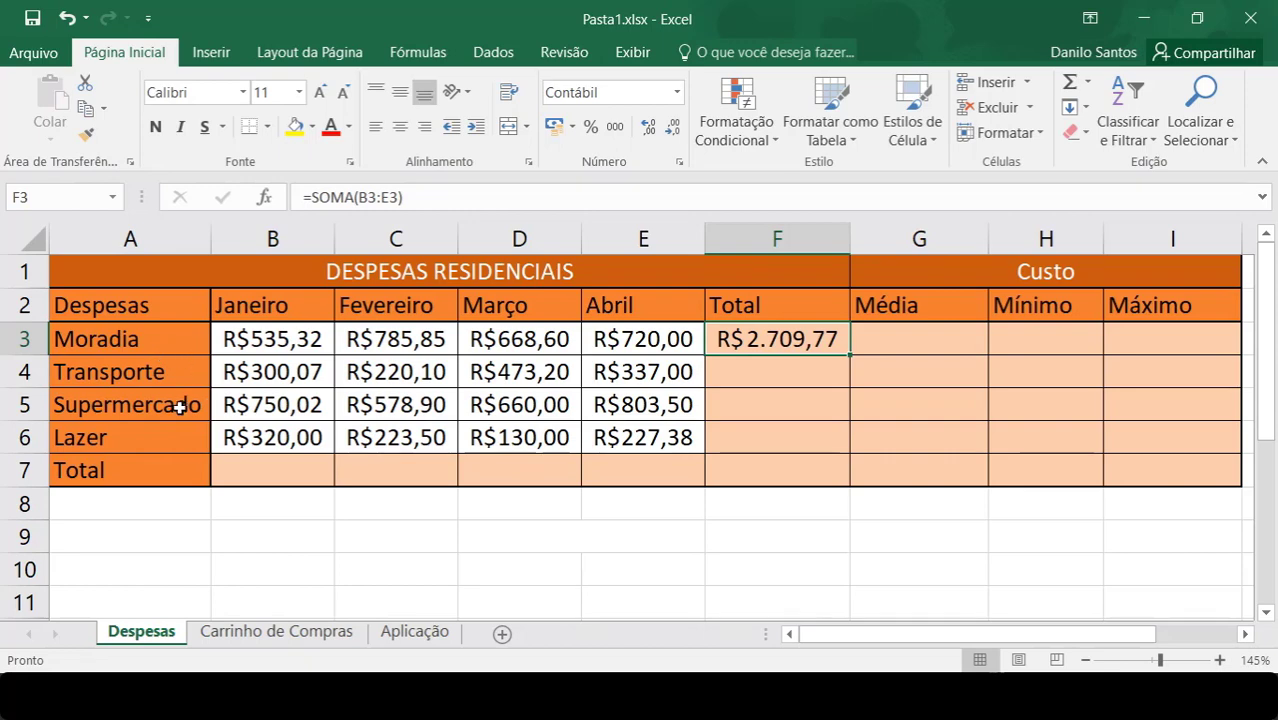
Total January's expenses in B7 with a SOMA function over B3:B6 and widen column B to fit the result
click(270, 470)
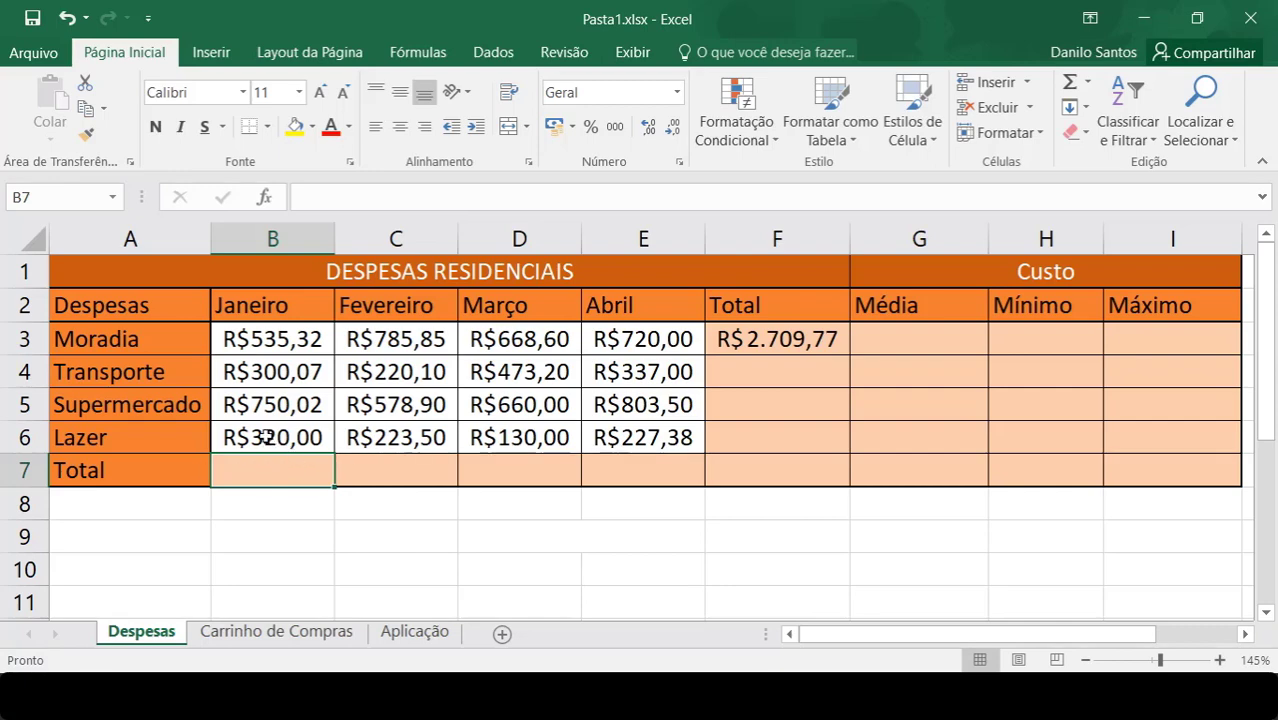
double_click(310, 461)
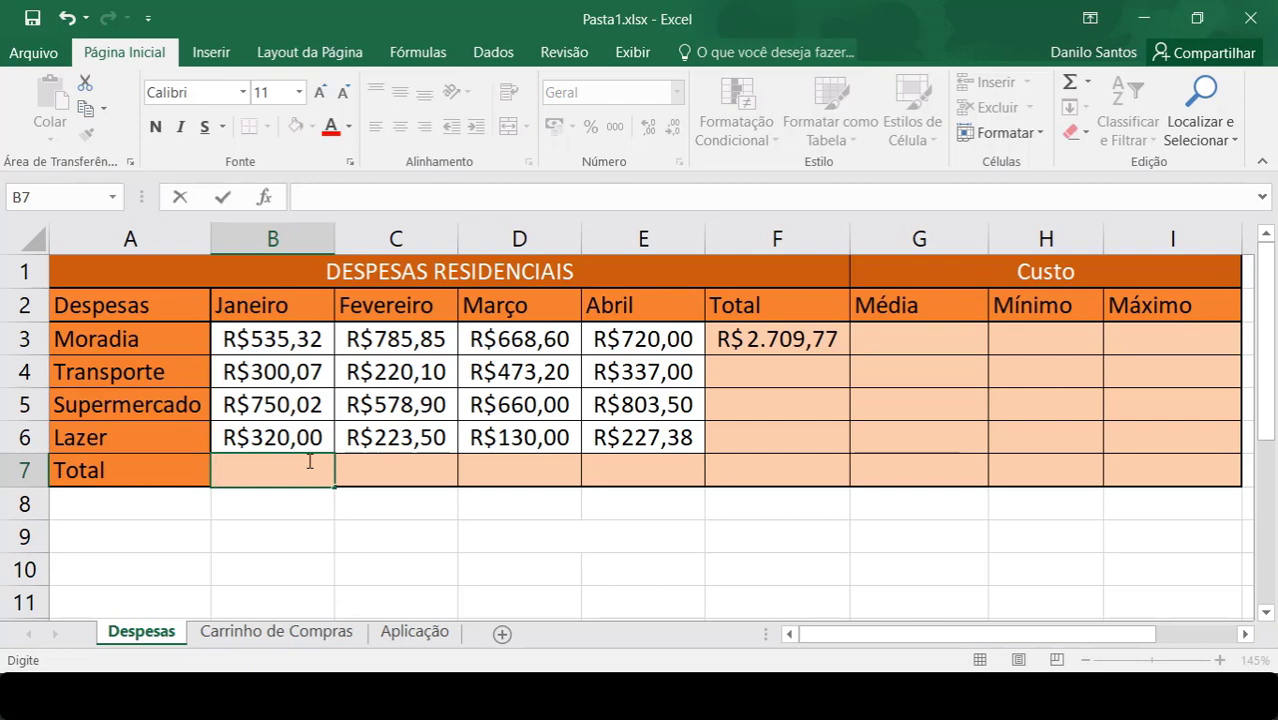
text(=)
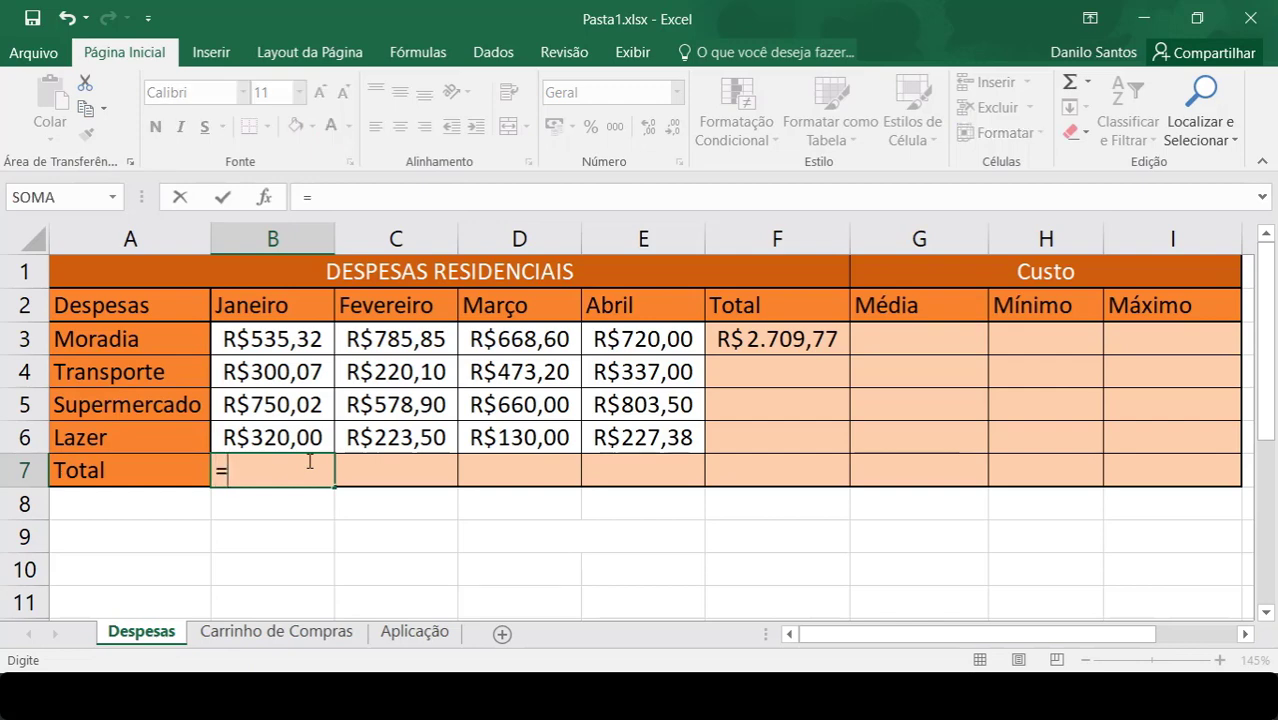
text(SOMA()
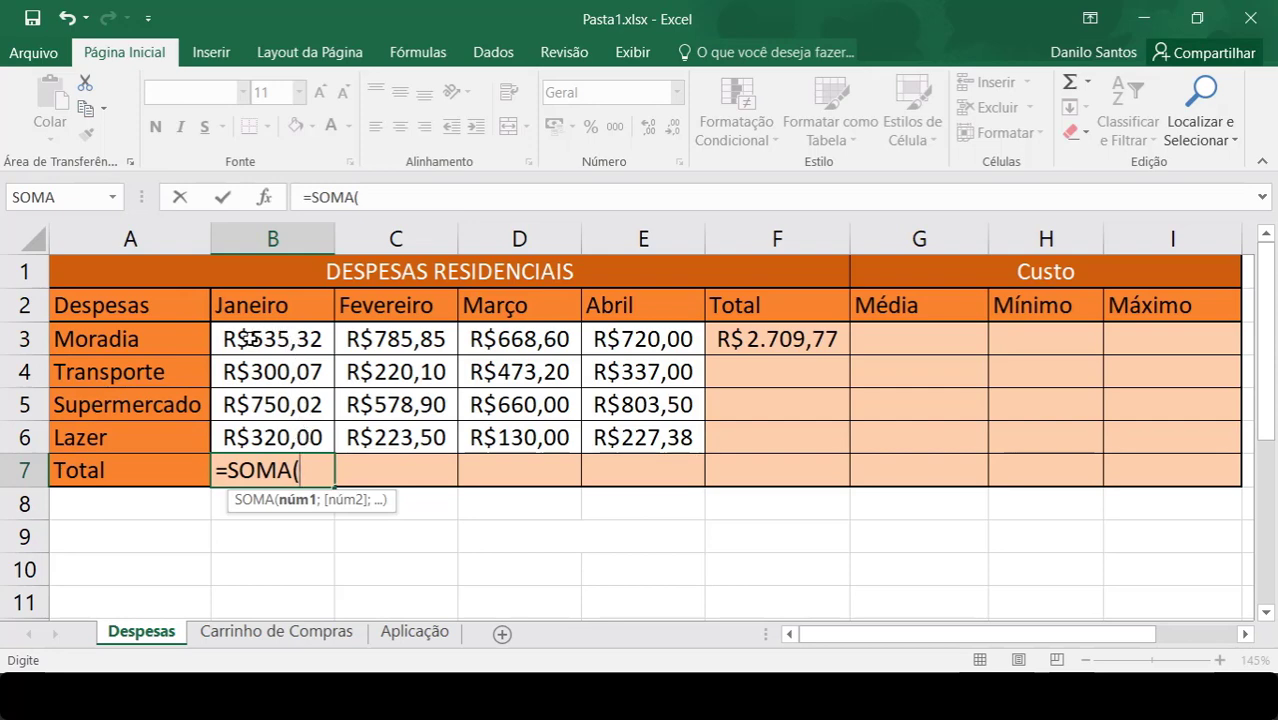
drag(255, 340, 283, 436)
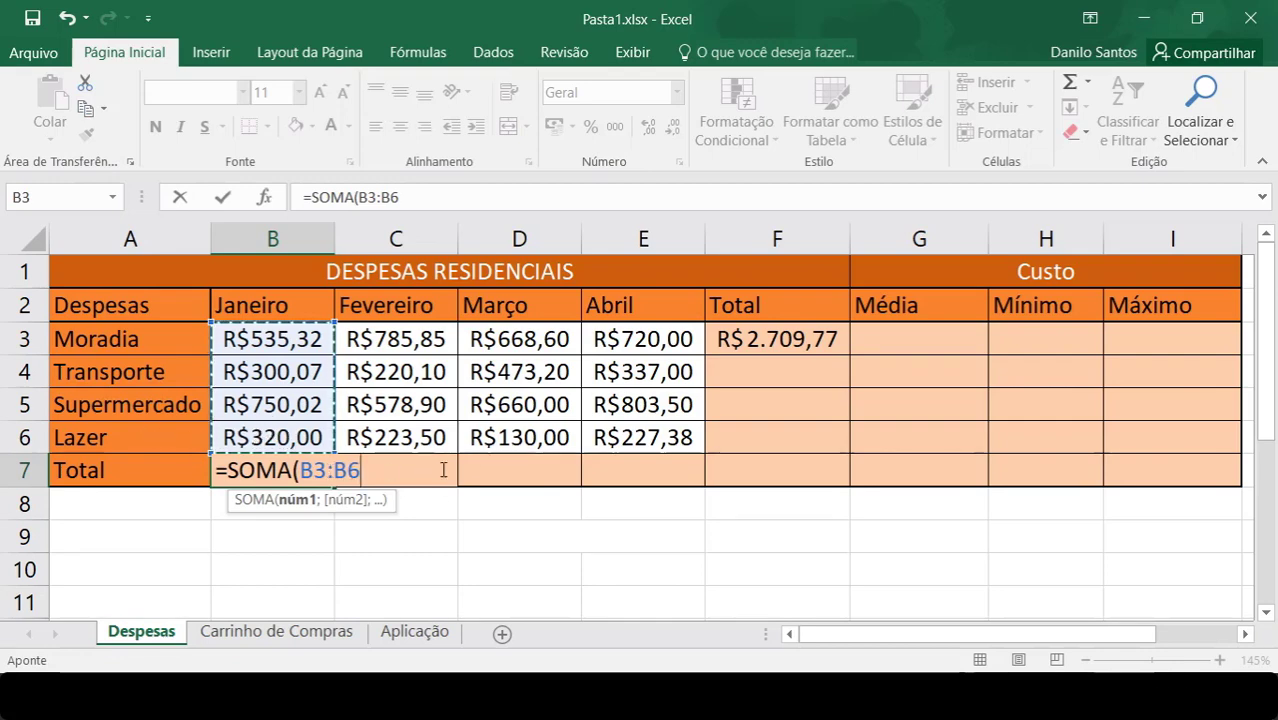
key(Return)
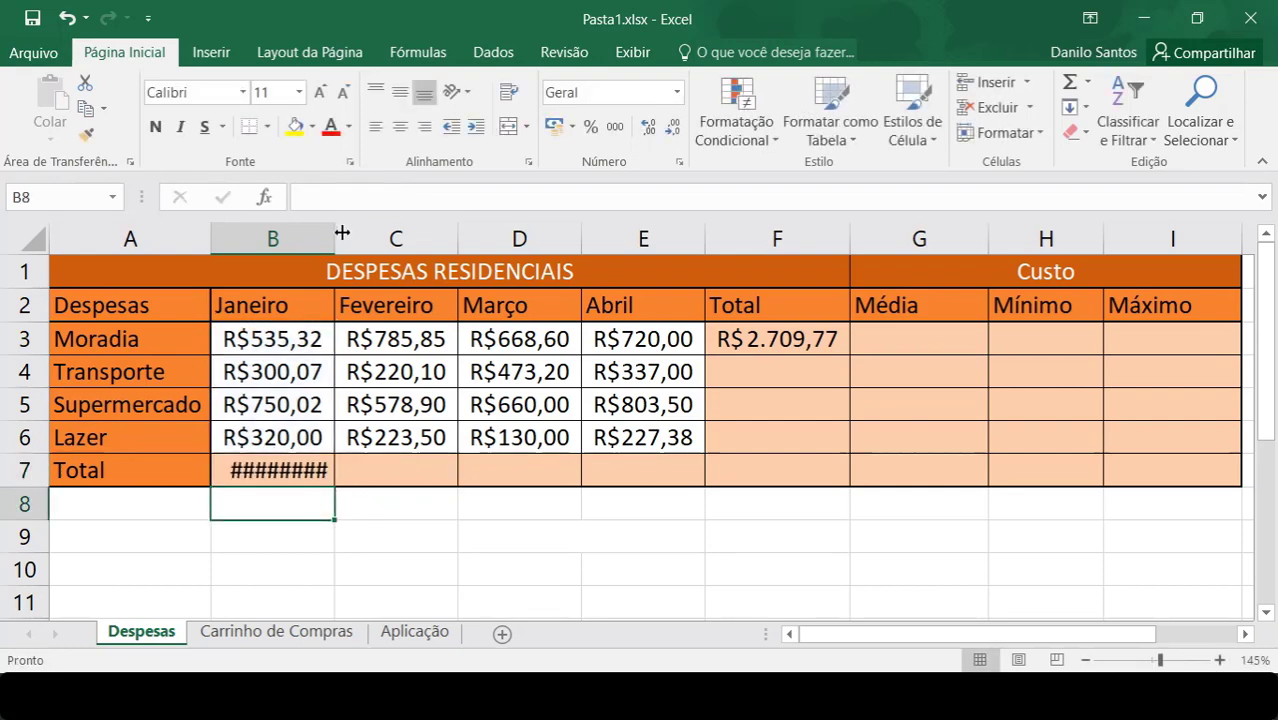
drag(334, 233, 358, 238)
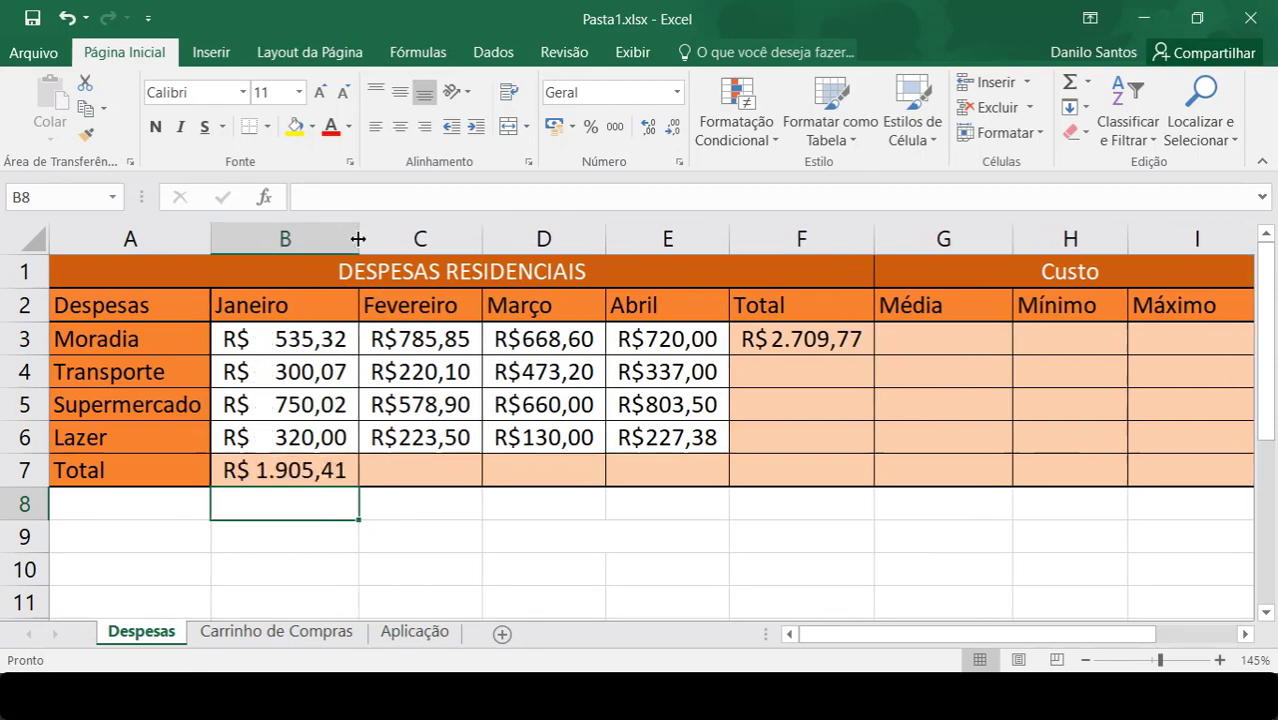
Compare the SOMA formulas behind January's total in B7 and Moradia's total in F3 with the cells they add
click(291, 473)
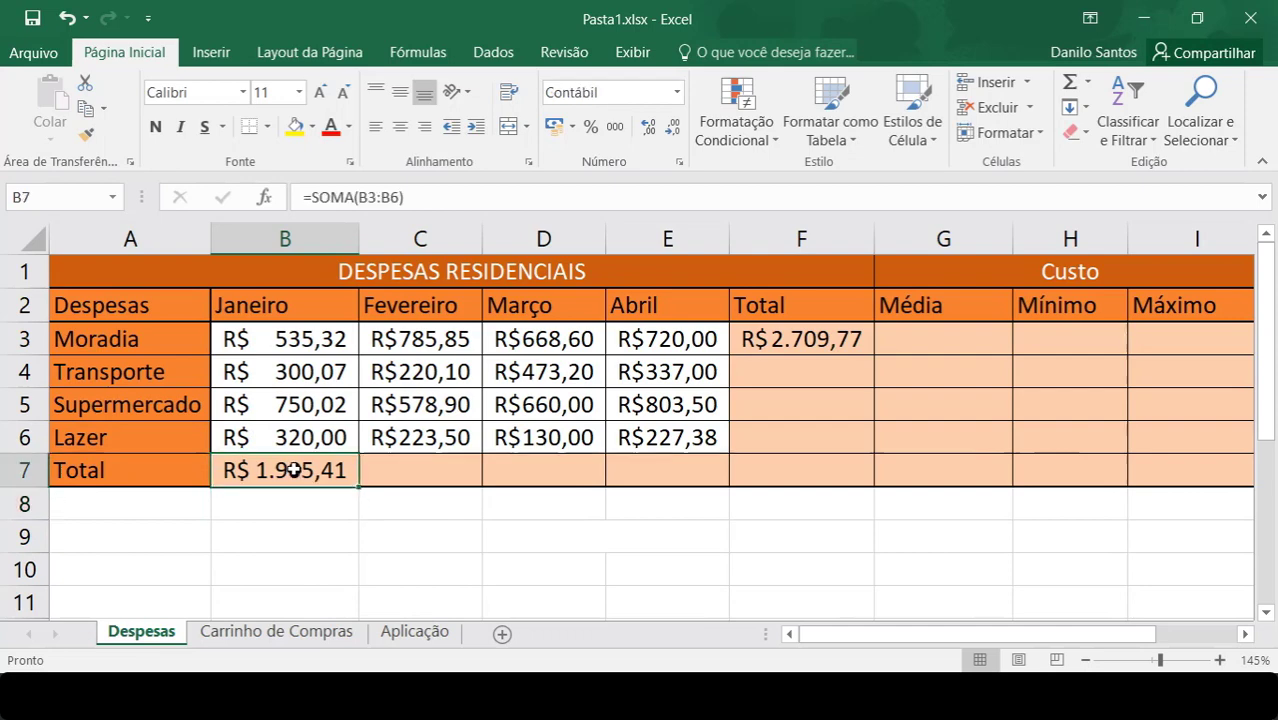
click(328, 534)
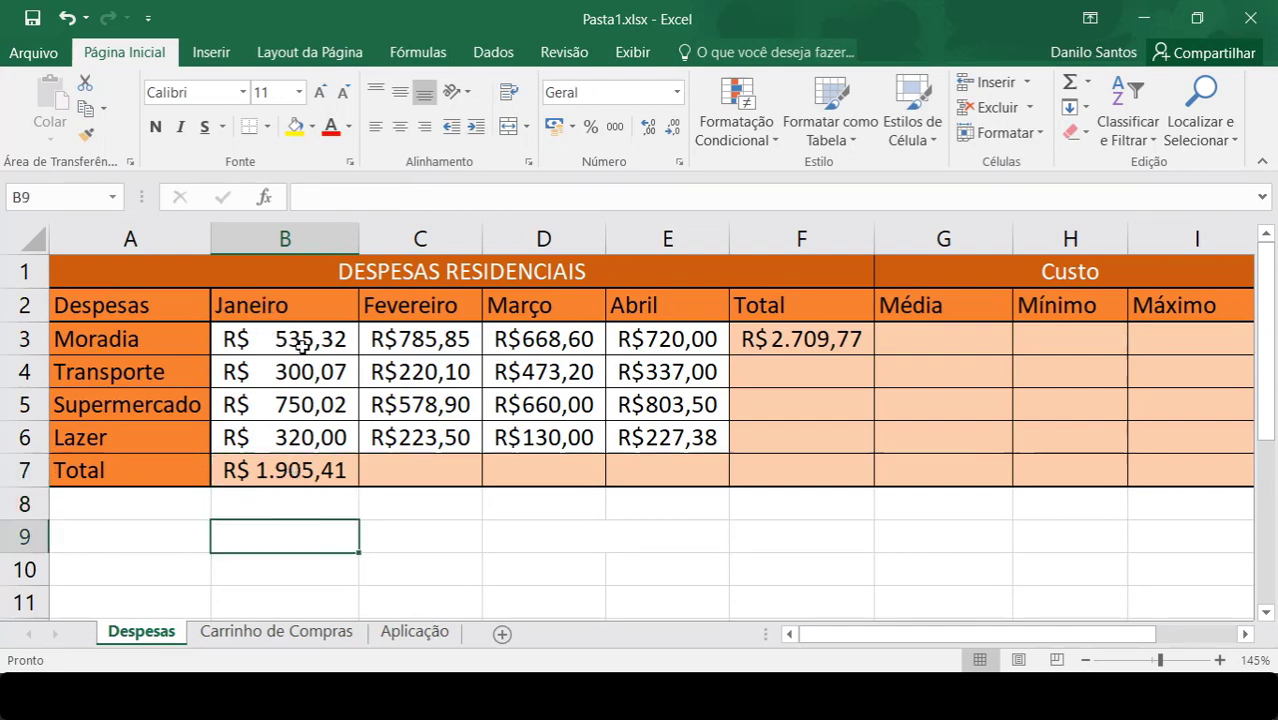
drag(293, 339, 300, 470)
click(312, 470)
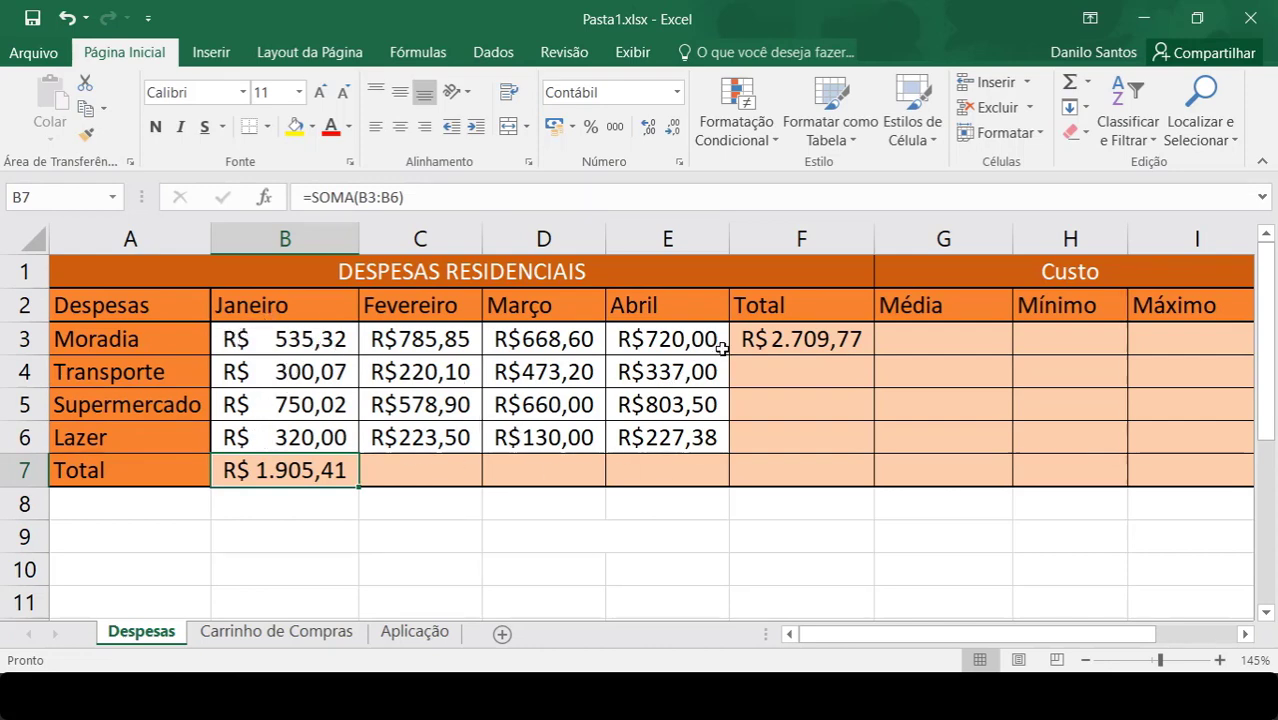
click(824, 342)
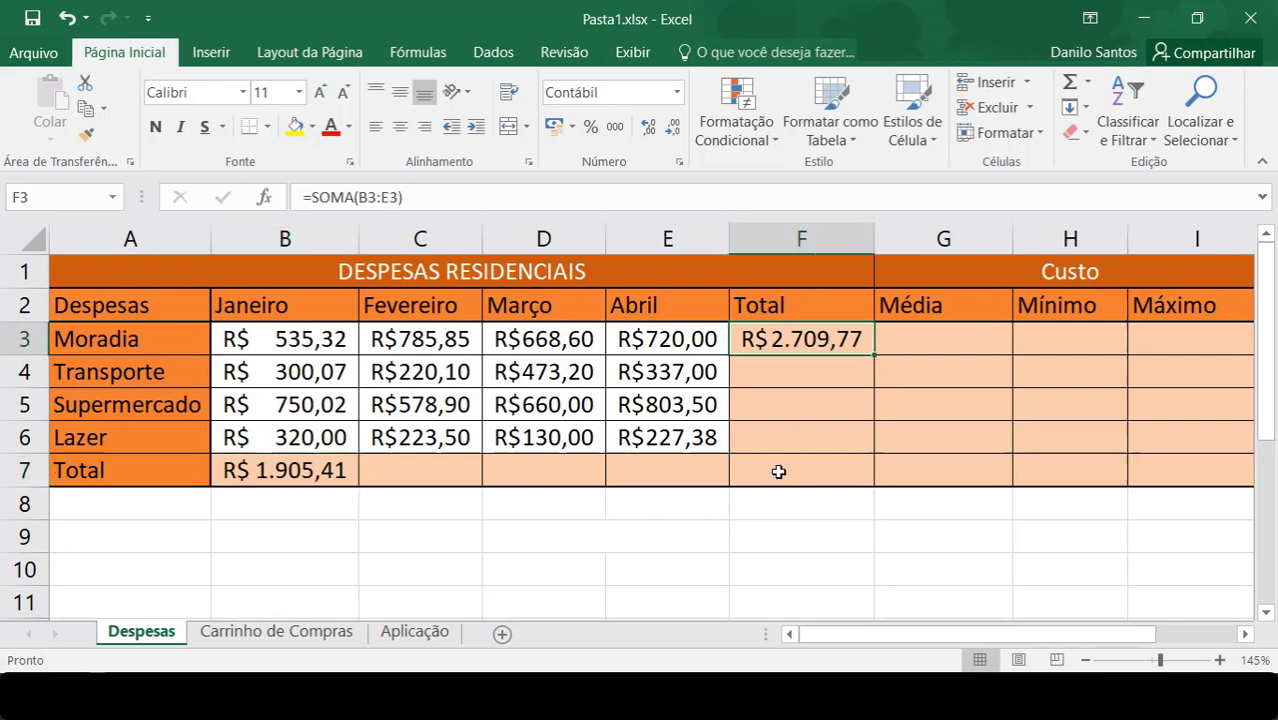
click(800, 536)
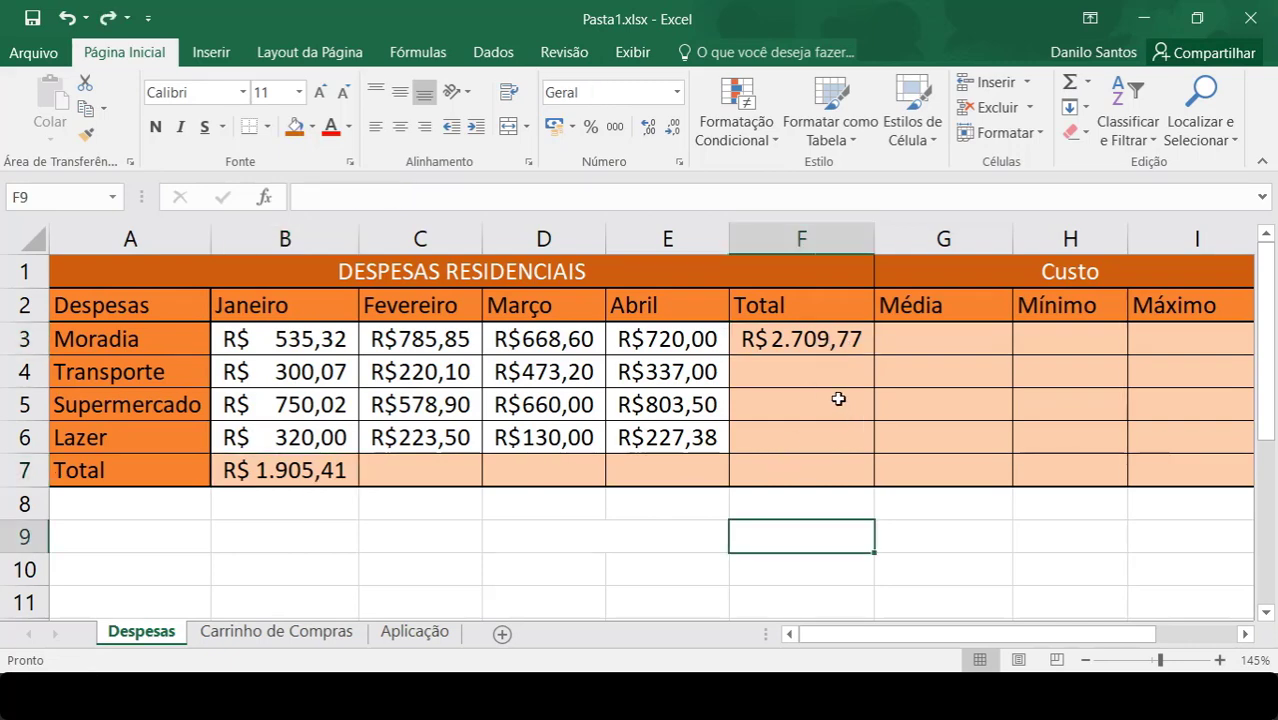
Review the empty total cells F4:F6 and C7:E7 and the existing formula in F3
click(757, 371)
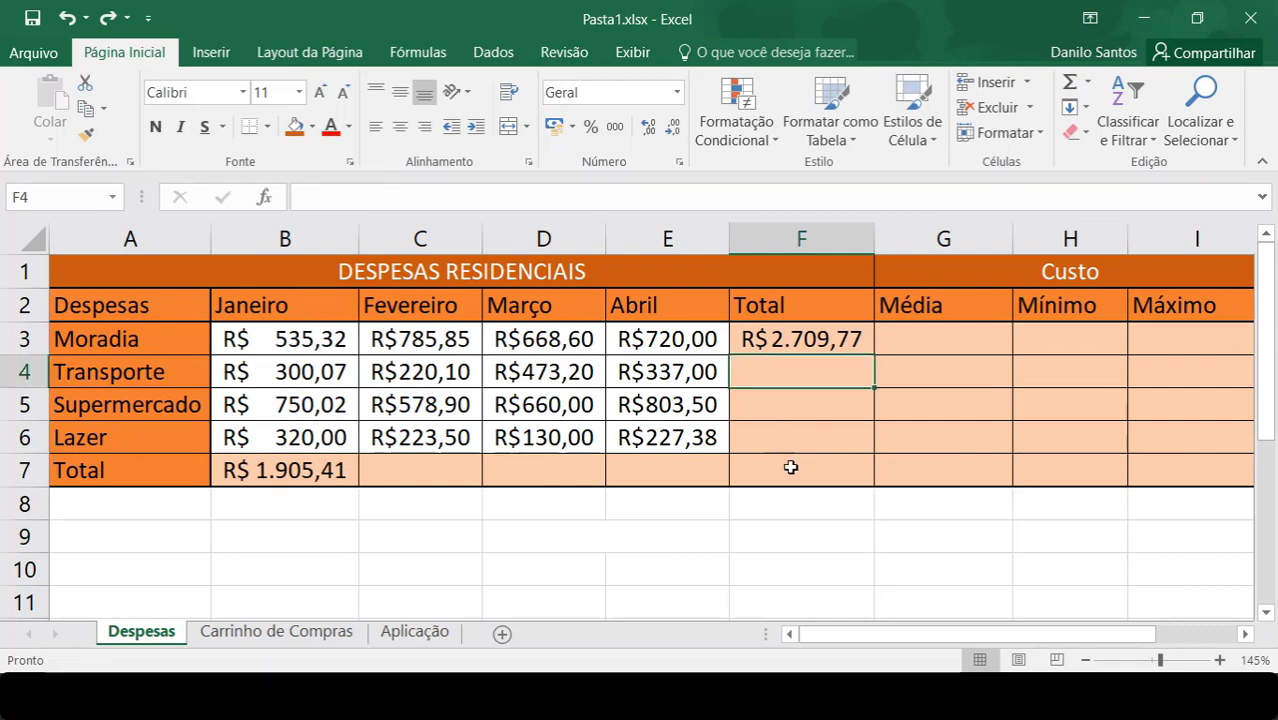
drag(790, 465, 756, 388)
drag(369, 477, 647, 461)
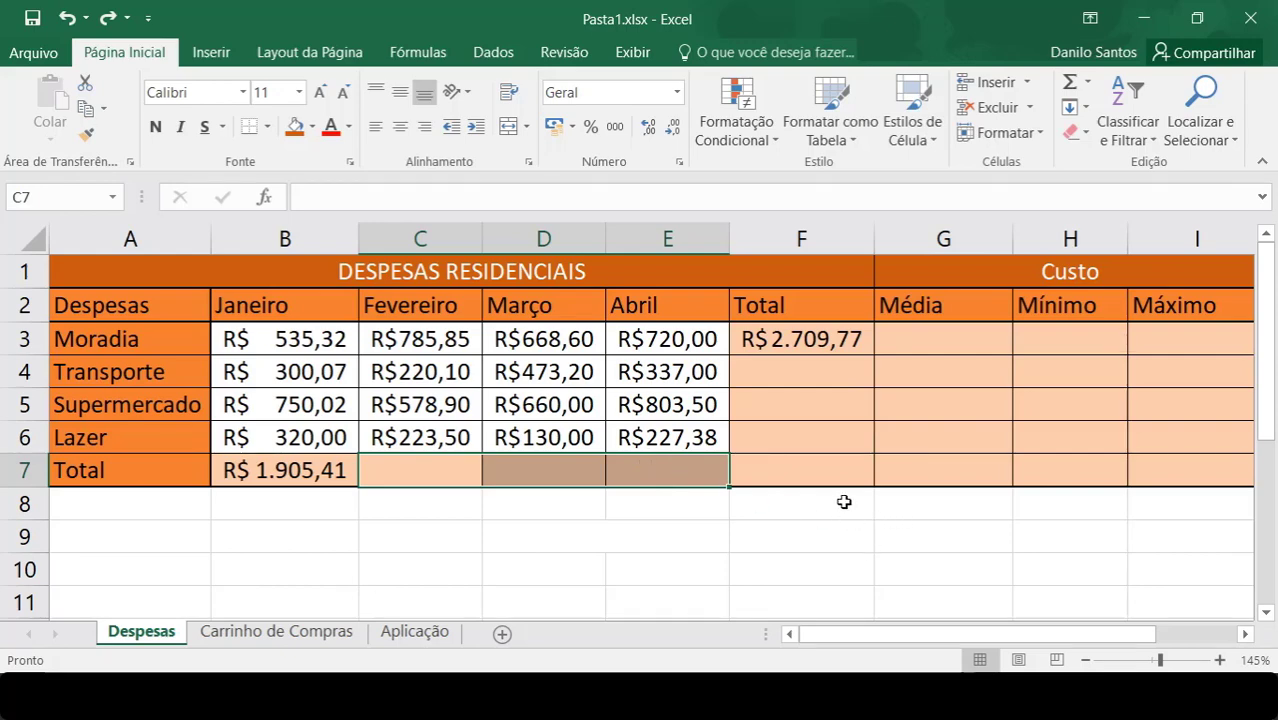
drag(800, 366, 799, 434)
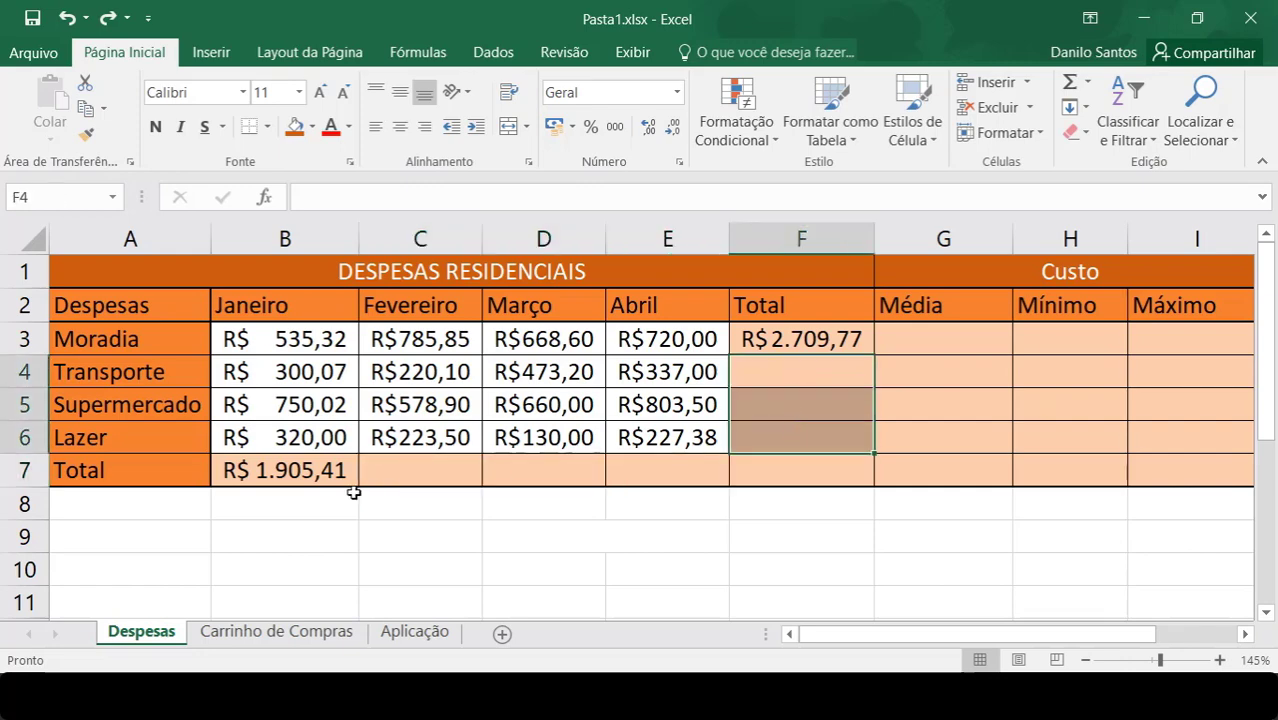
drag(380, 460, 640, 457)
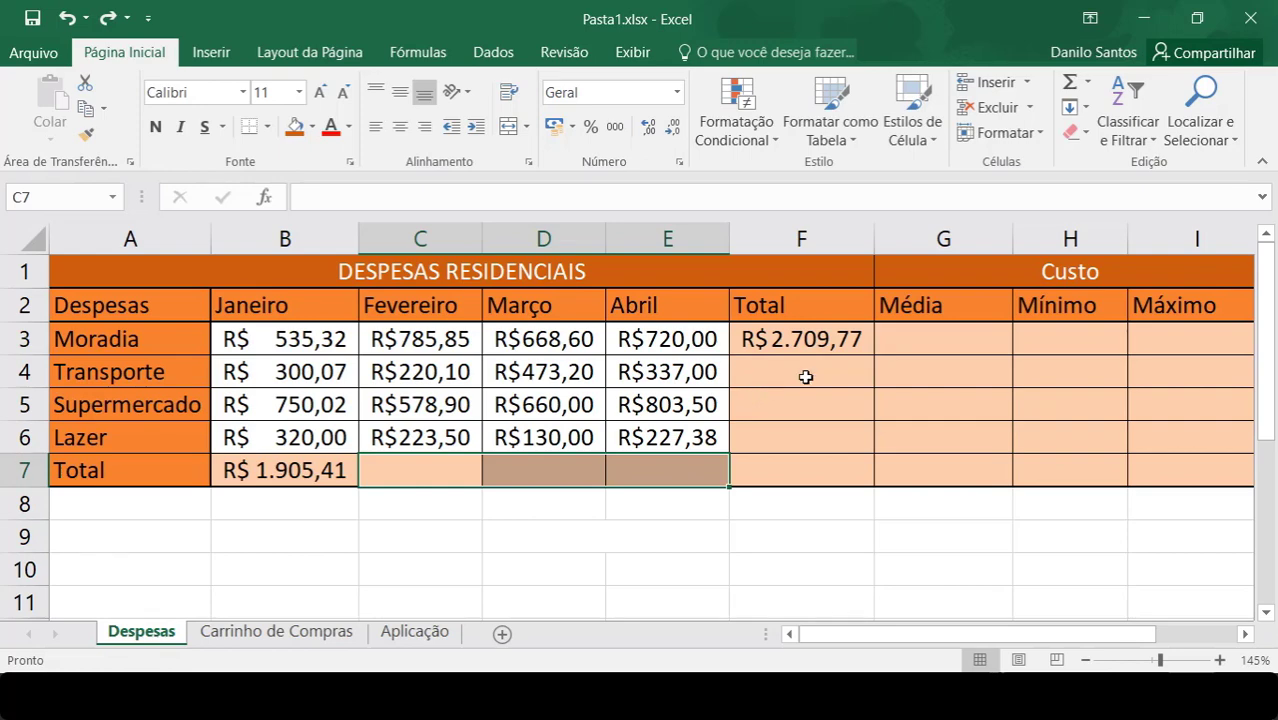
click(828, 342)
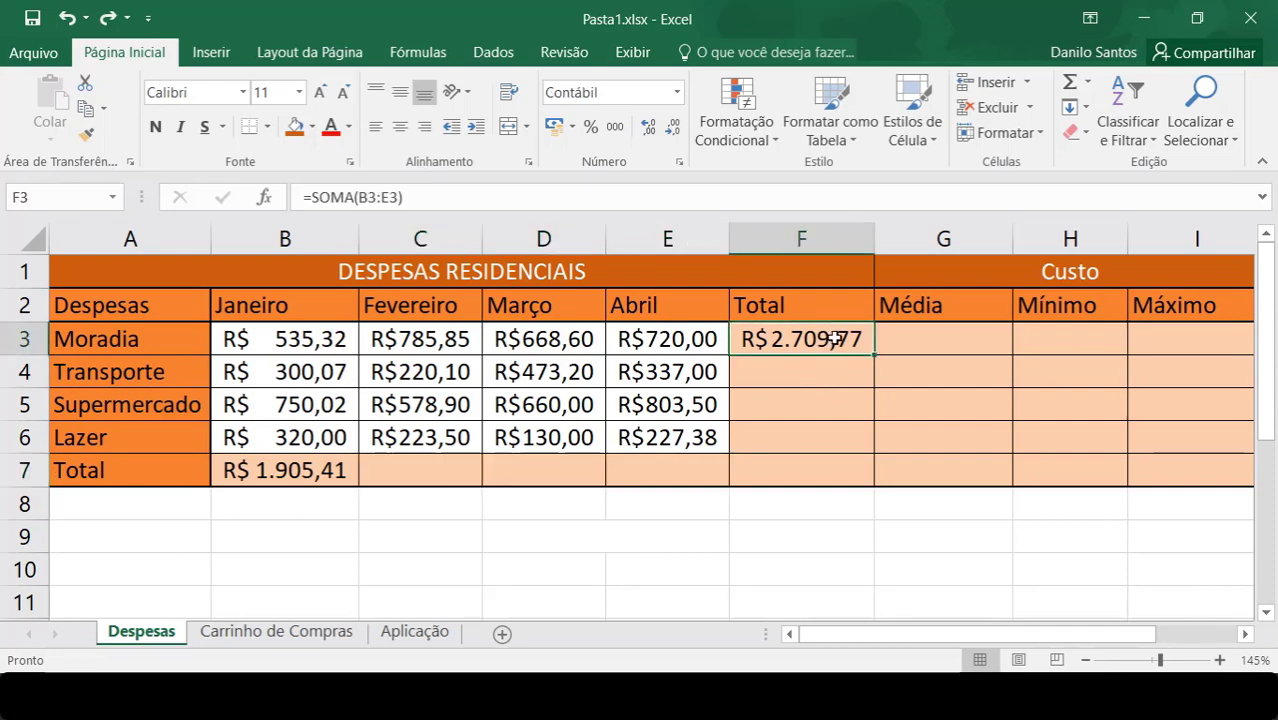
click(962, 445)
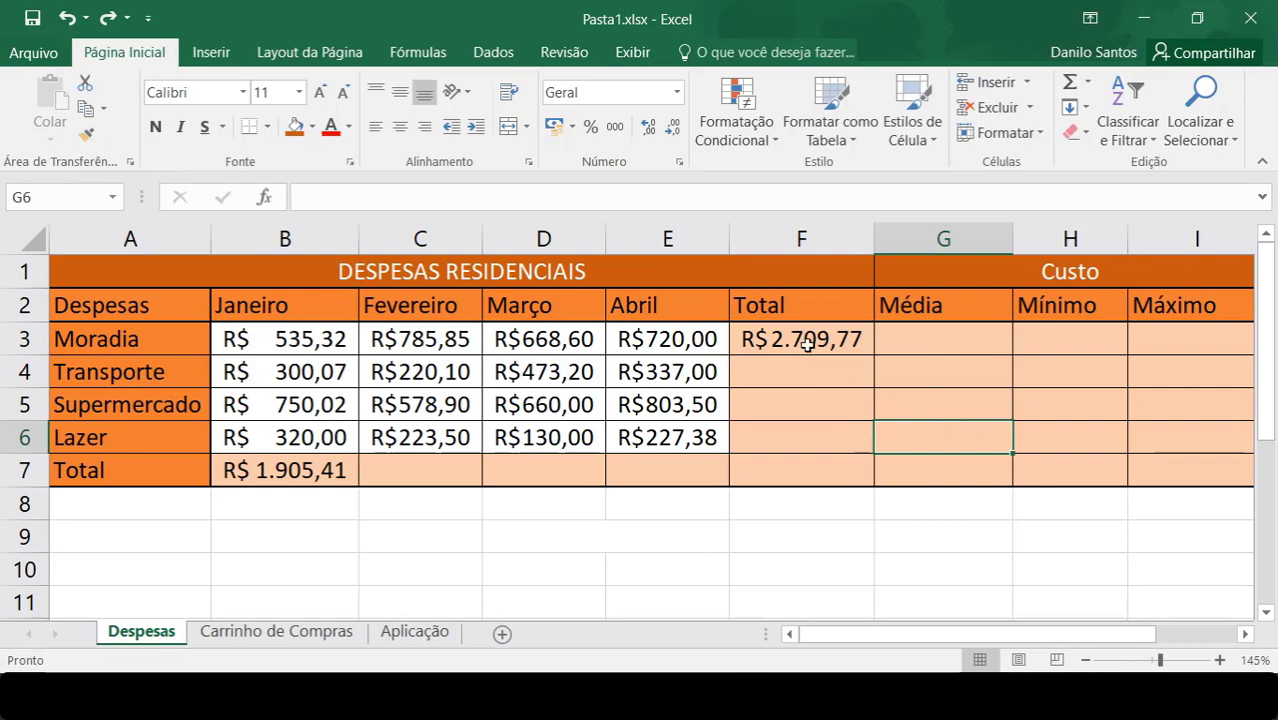
Copy Moradia's SOMA formula from F3 down through F6 with the fill handle
click(779, 336)
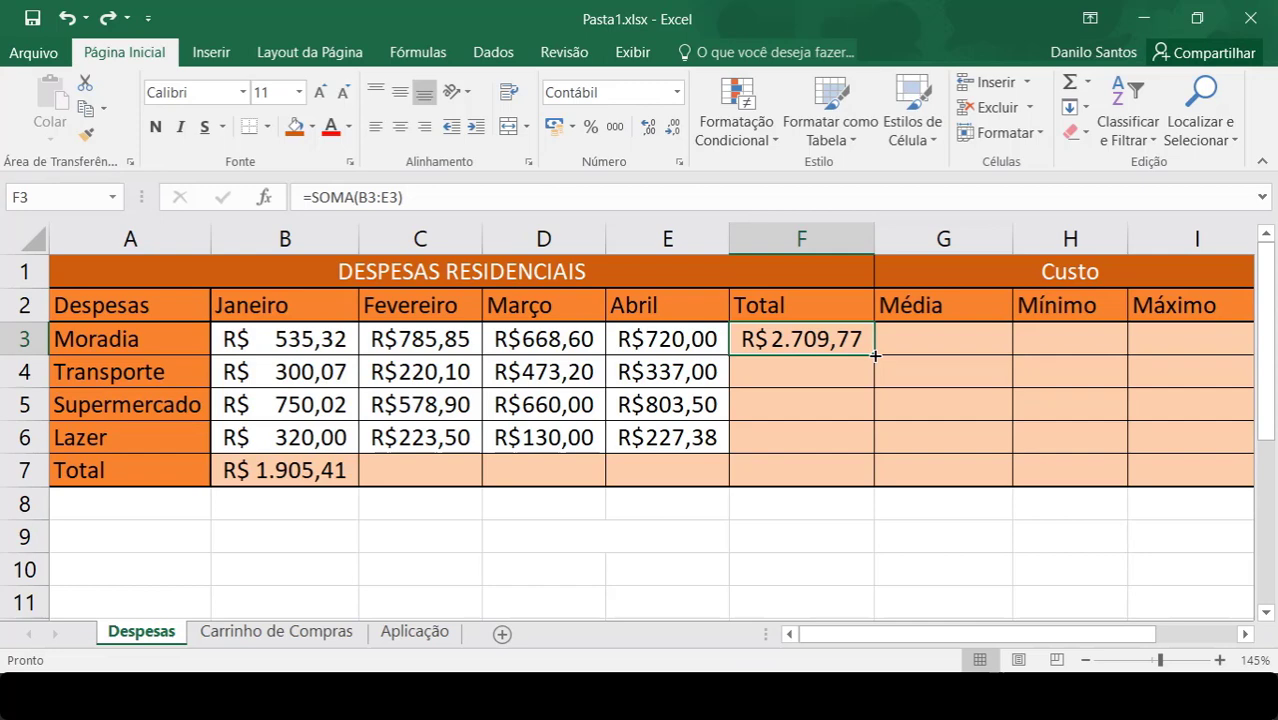
drag(875, 356, 851, 447)
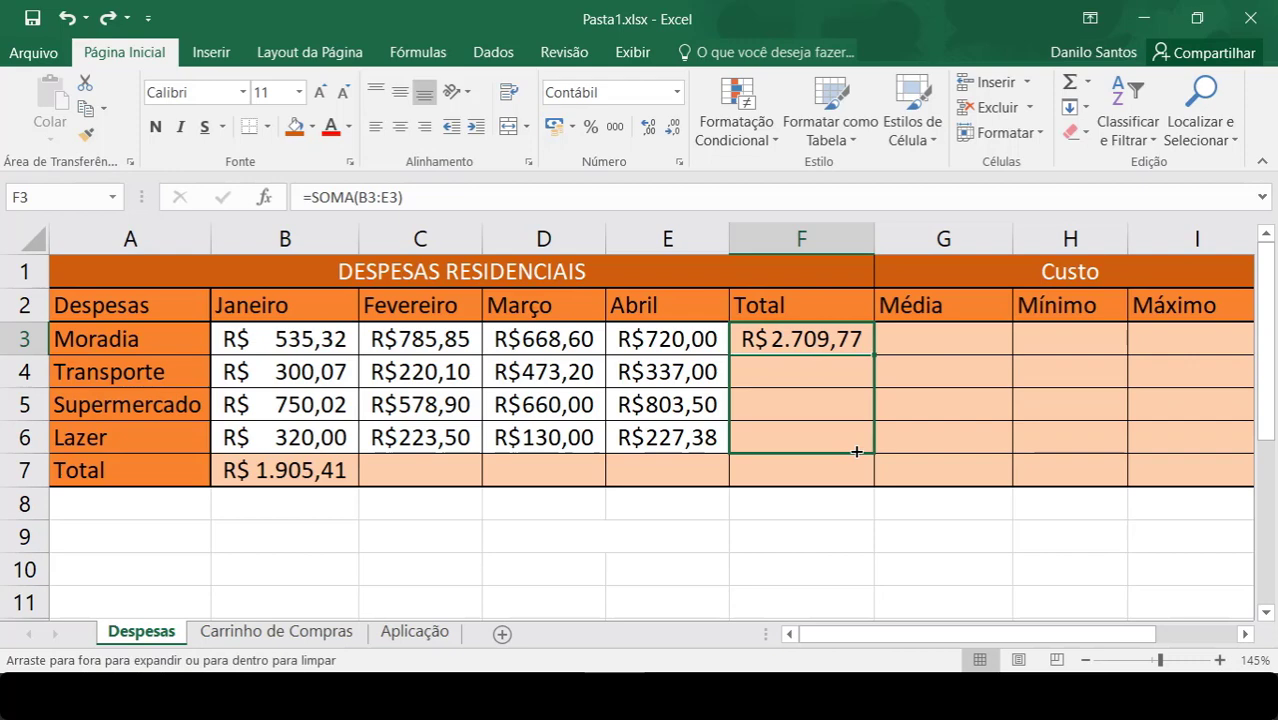
drag(856, 451, 858, 452)
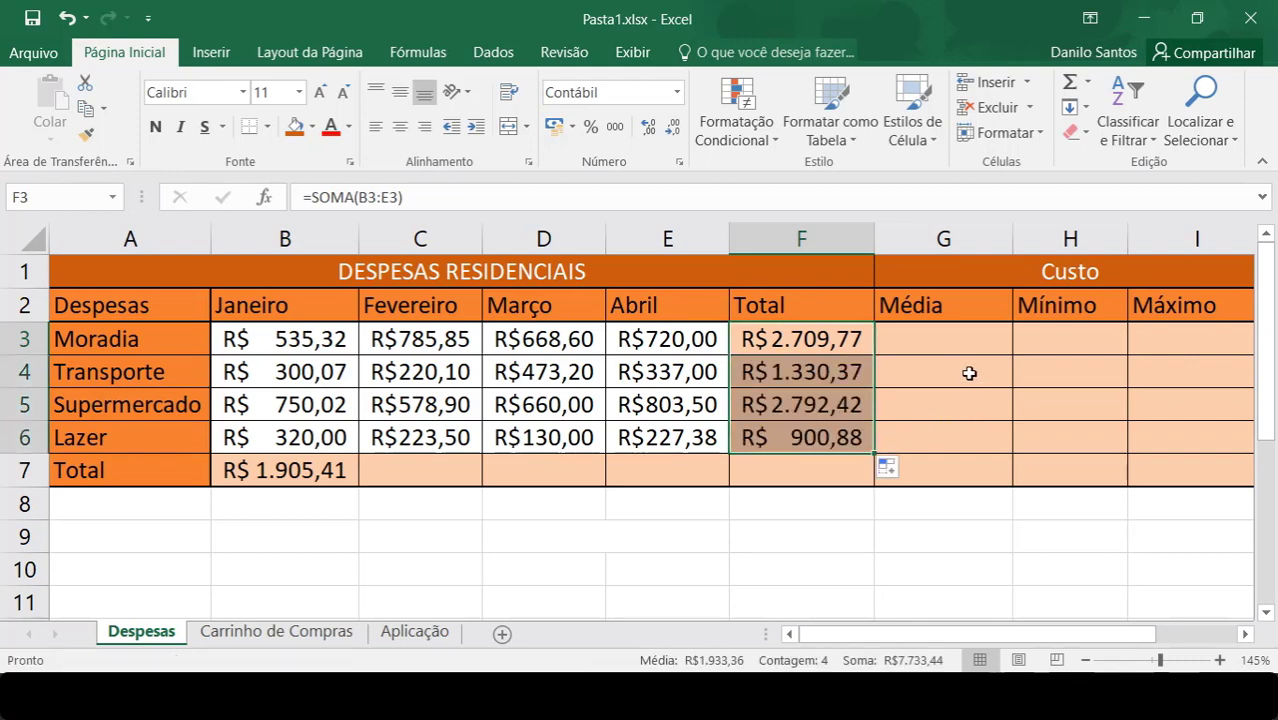
Check the copied total formulas in column F against the monthly values of Transporte, Supermercado and Lazer
click(914, 363)
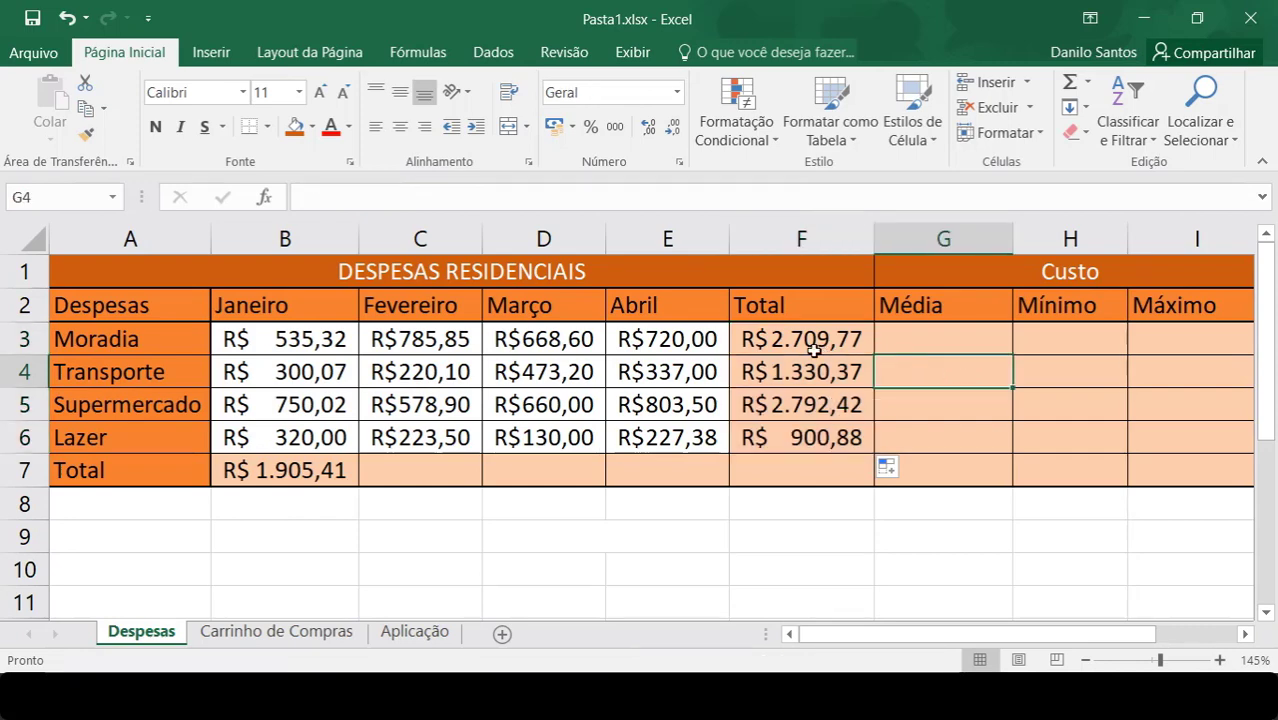
click(772, 372)
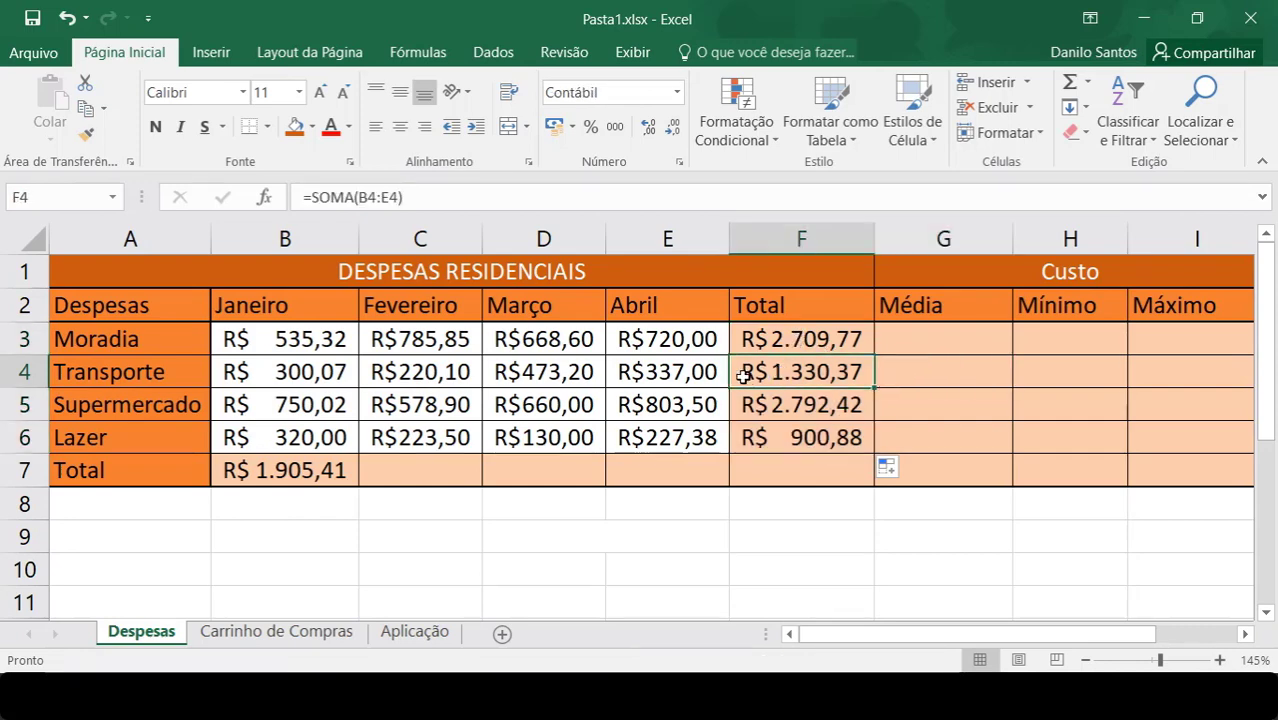
drag(640, 372, 322, 371)
drag(682, 404, 335, 397)
drag(640, 437, 294, 437)
click(800, 437)
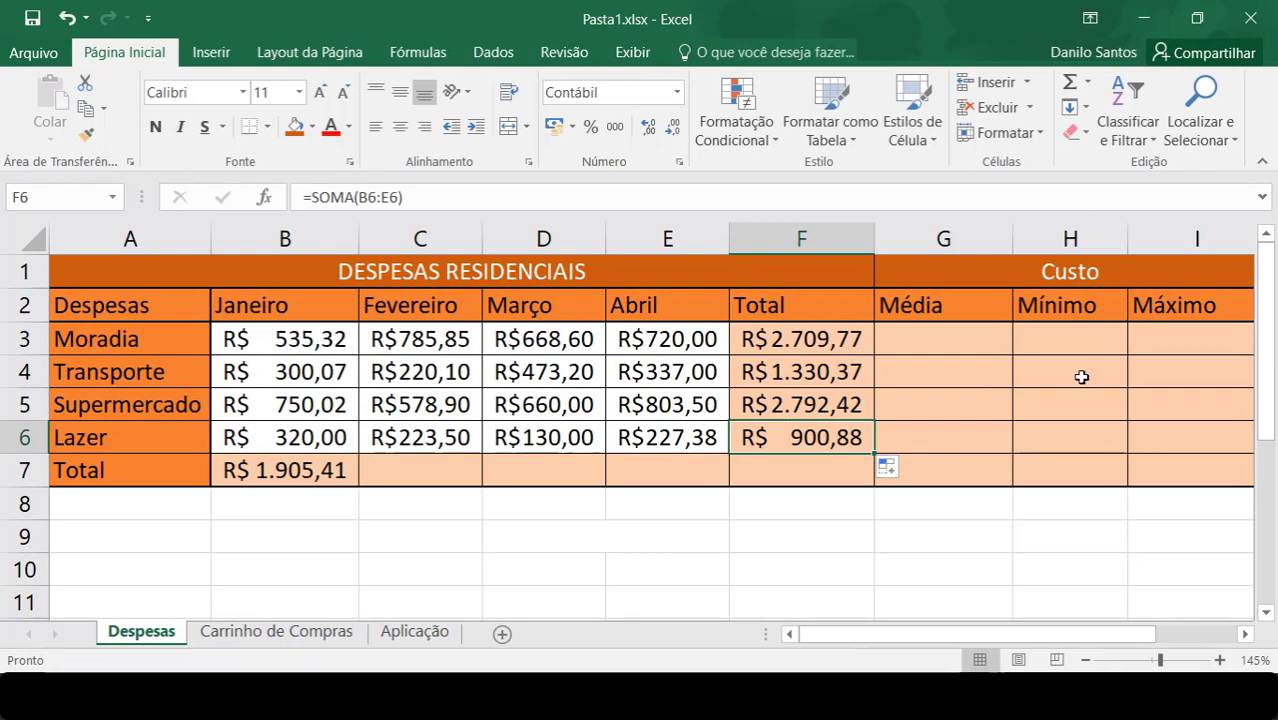
click(1022, 367)
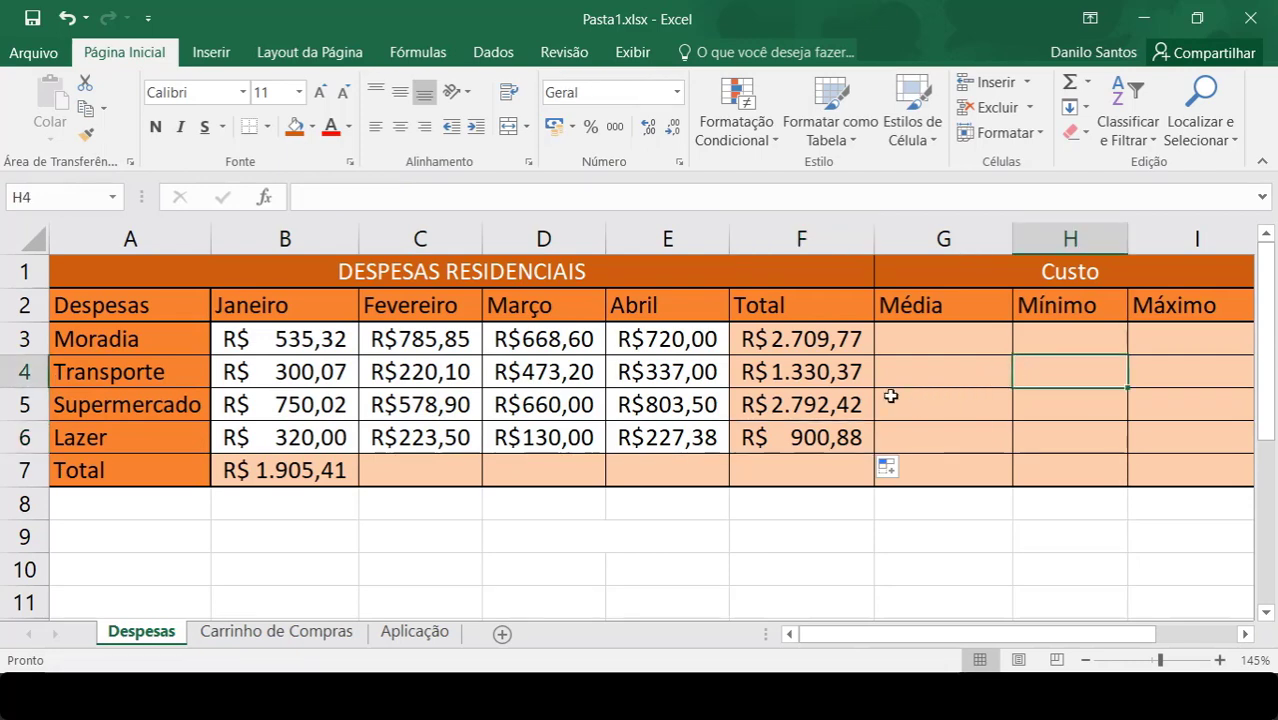
Fill January's total formula from B7 across through F7 and autofit columns C, D and E
click(314, 468)
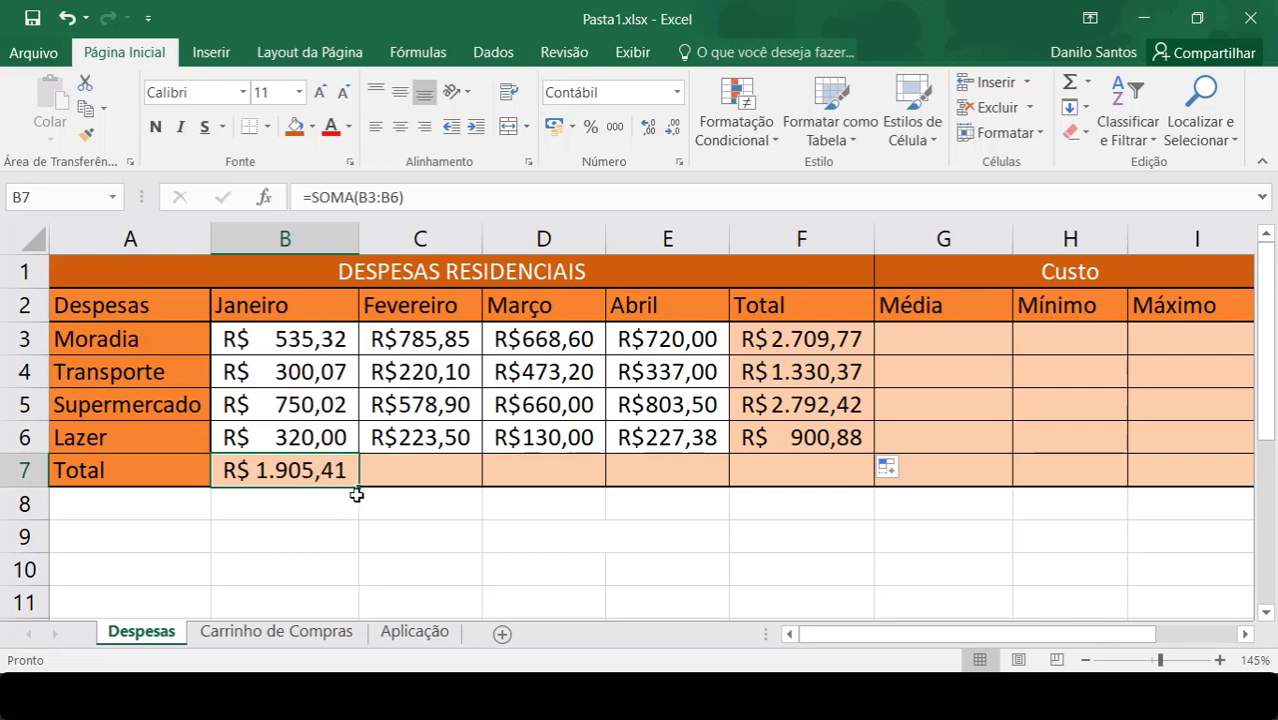
drag(360, 488, 835, 471)
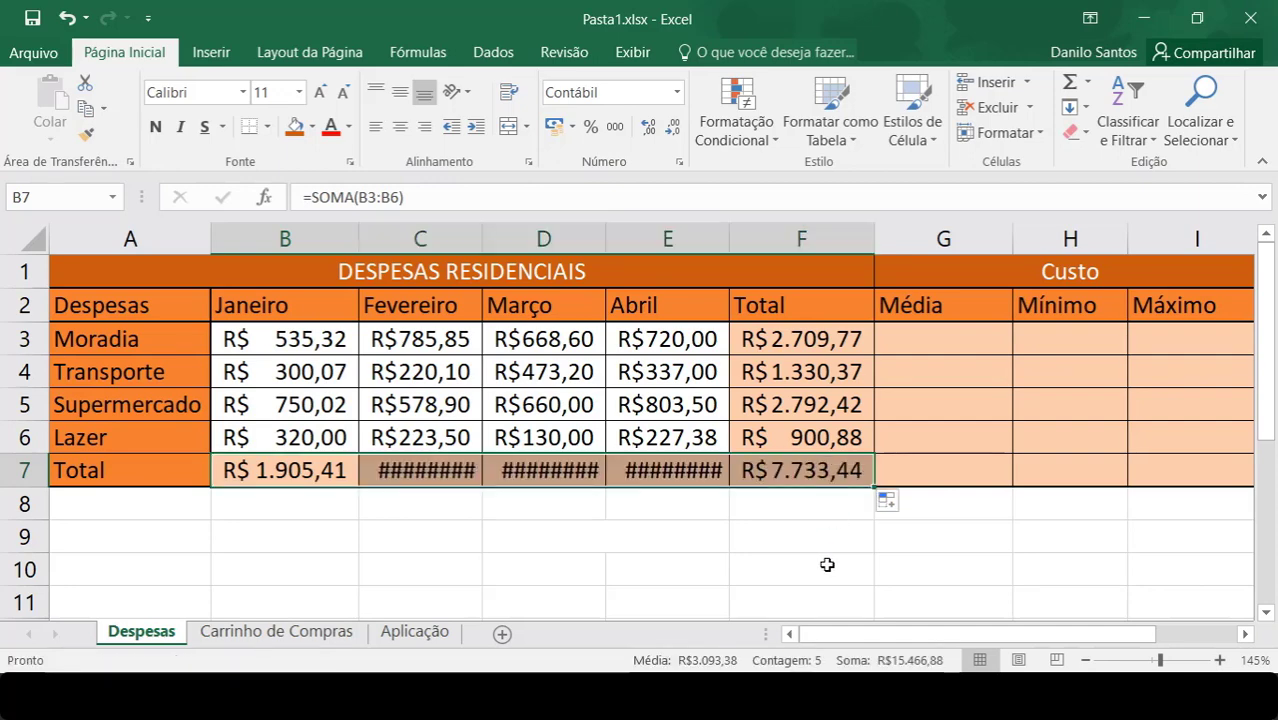
double_click(482, 240)
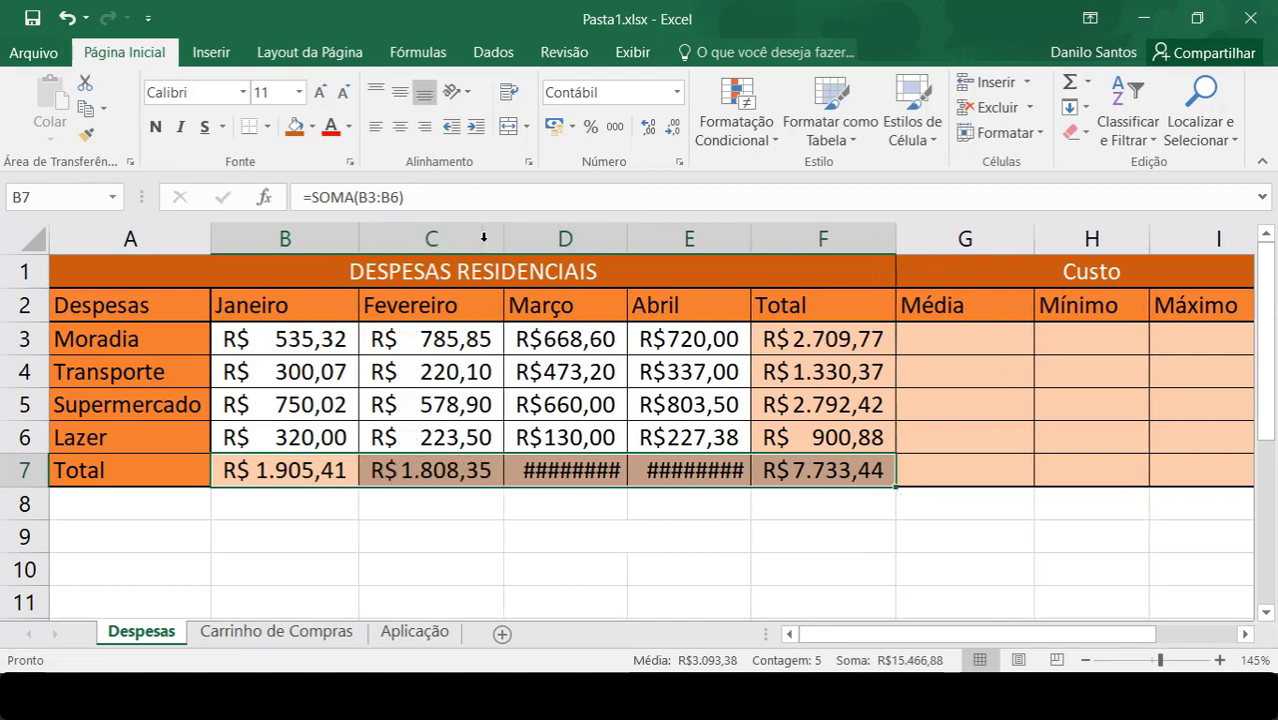
double_click(633, 237)
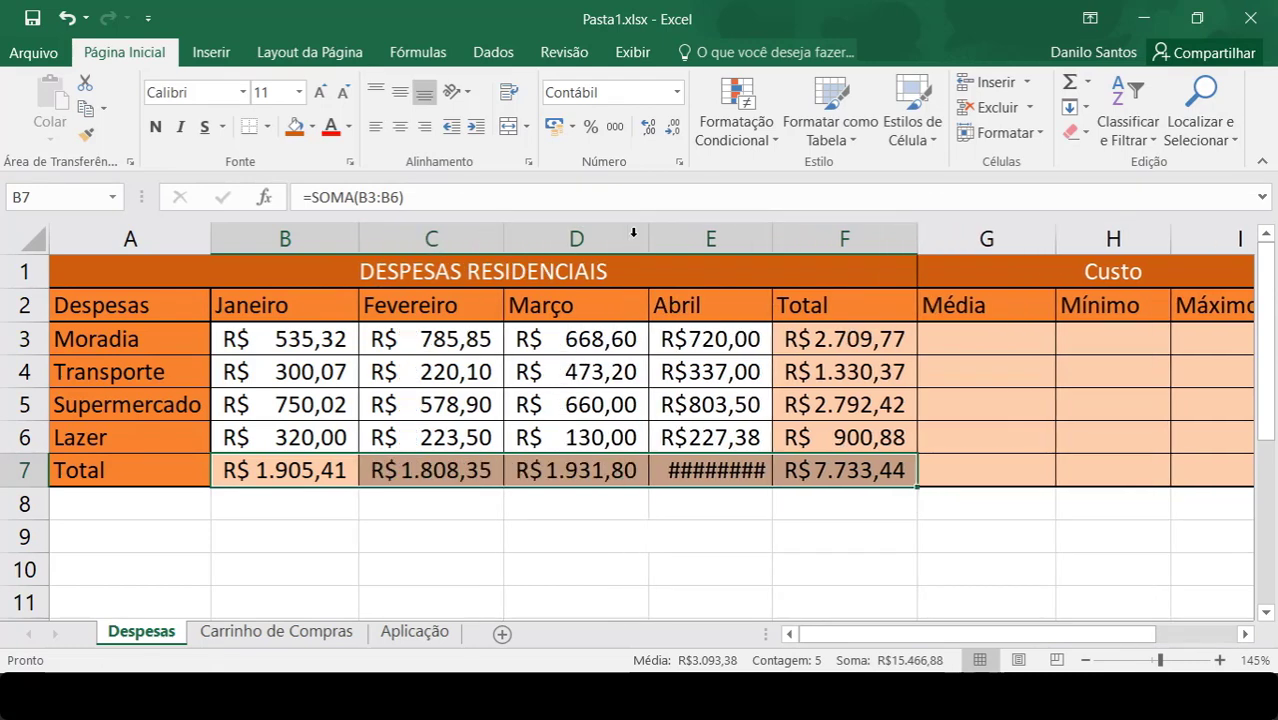
double_click(771, 238)
click(726, 570)
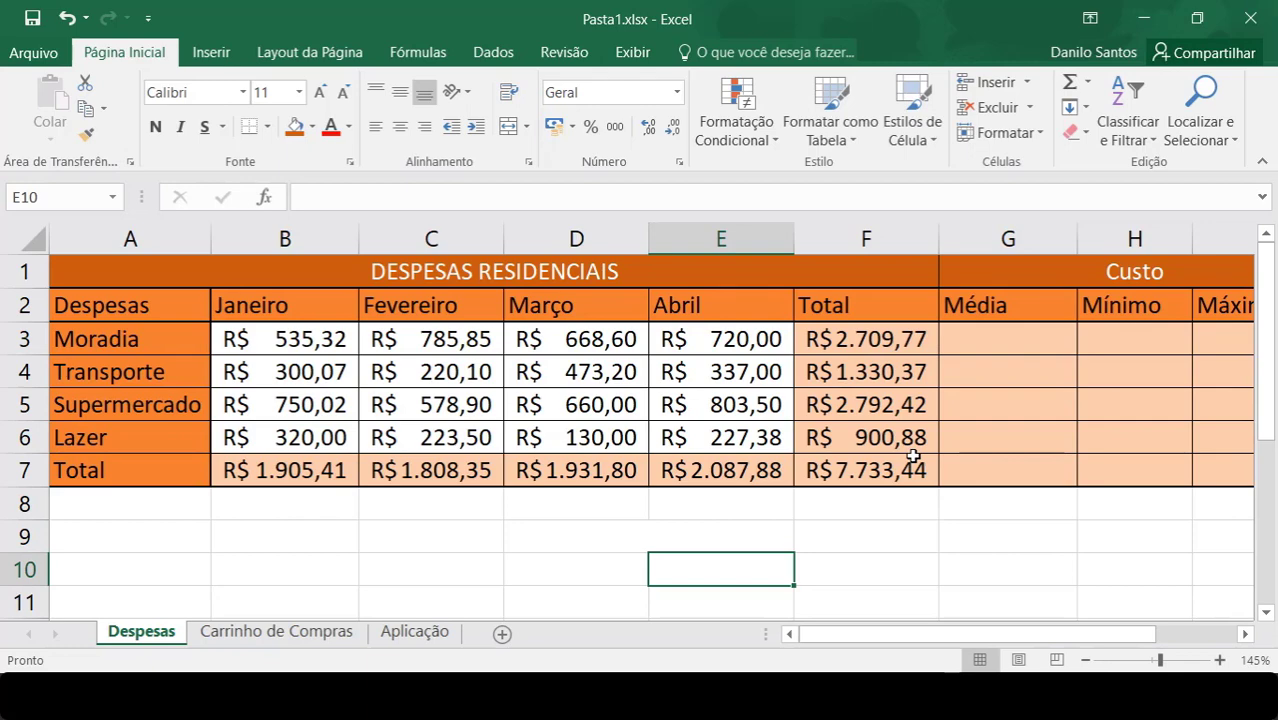
Calculate Moradia's average in G3 with =MÉDIA(B3:E3), covering January through April
click(986, 340)
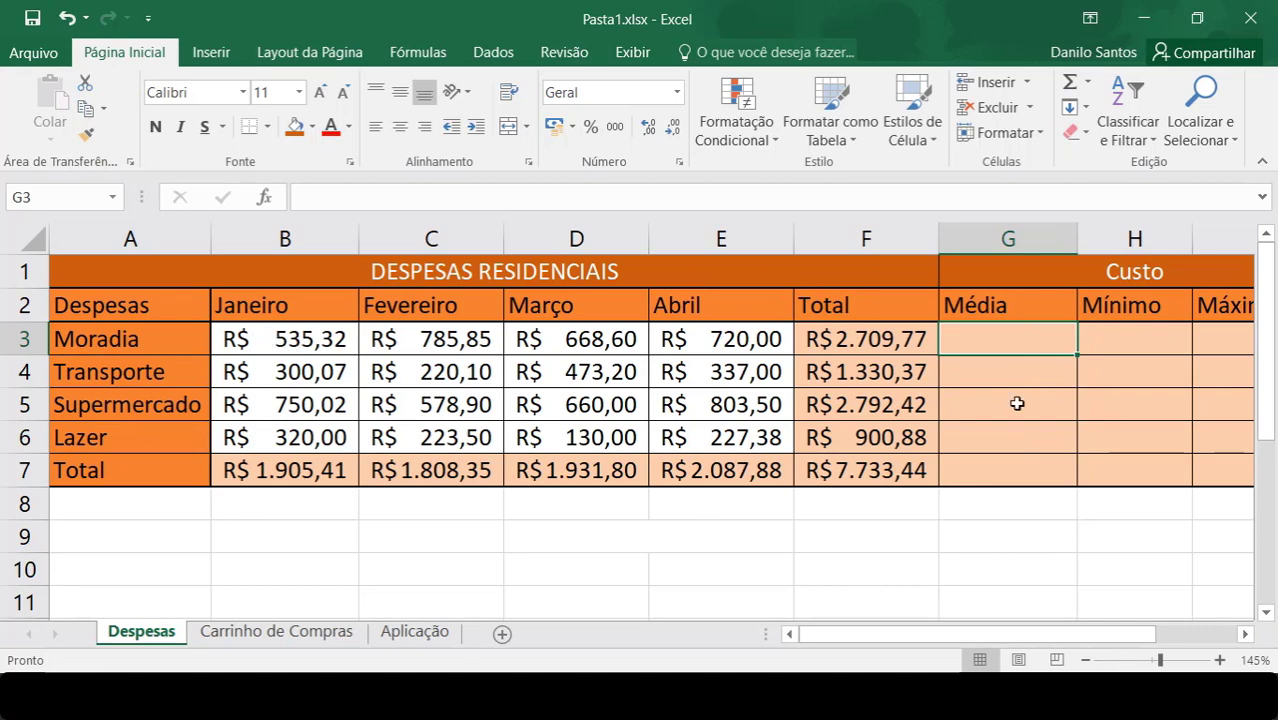
click(285, 341)
drag(285, 341, 715, 348)
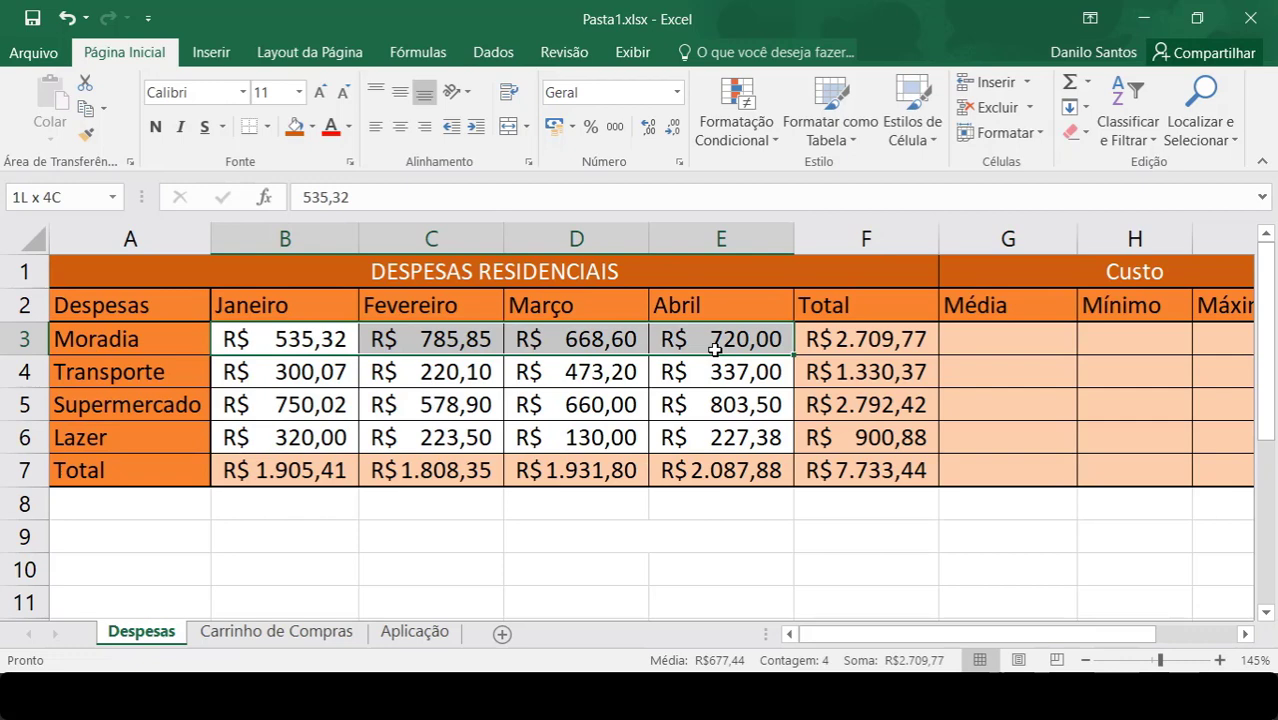
click(1020, 348)
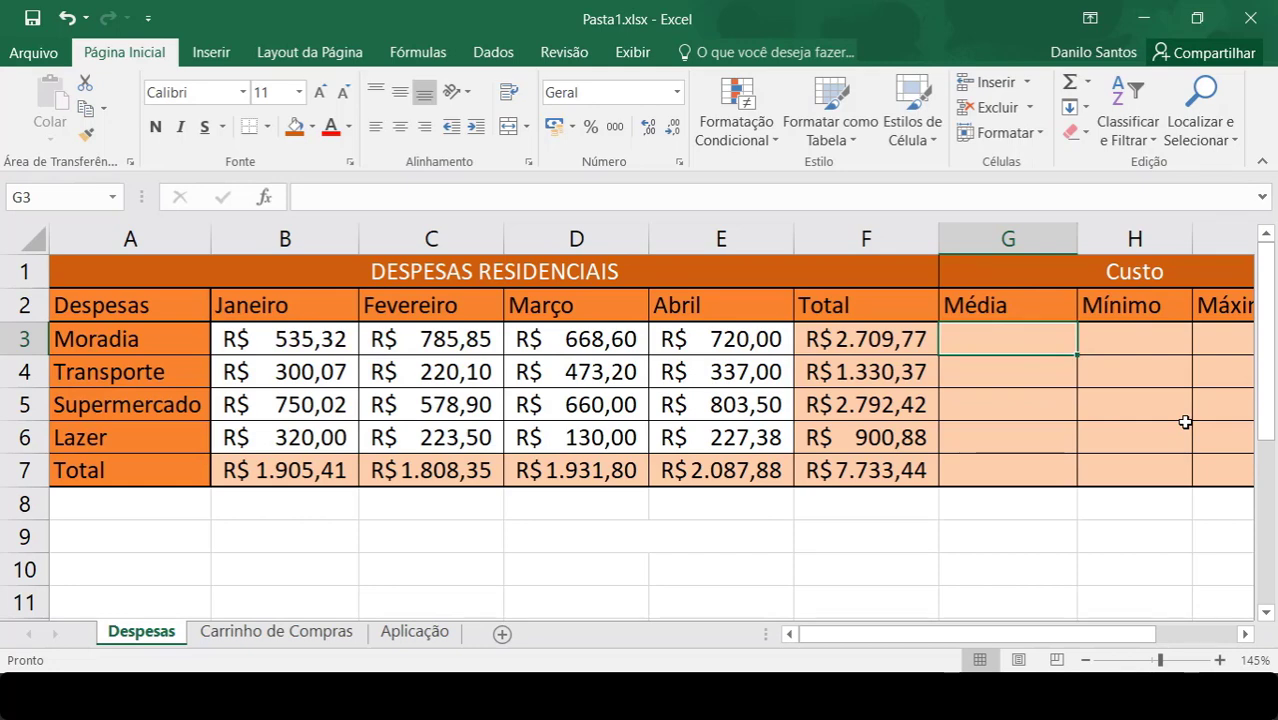
text(=)
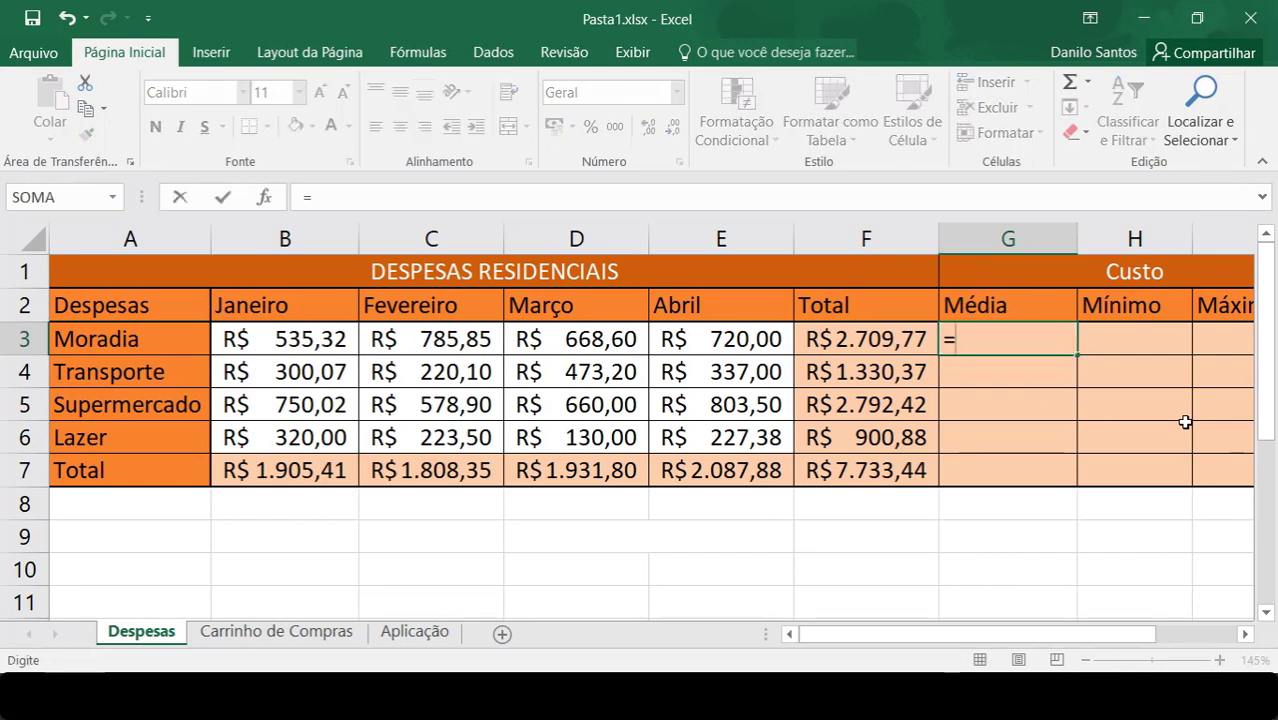
text(M)
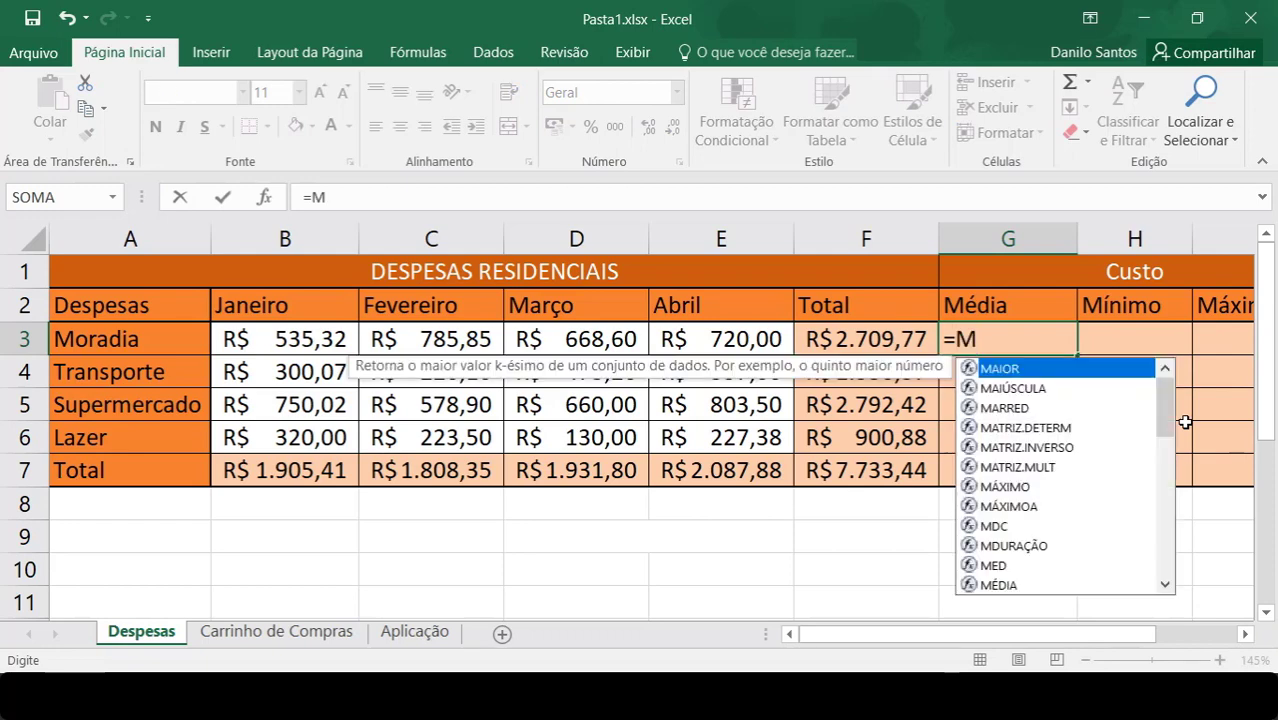
text(E)
key(BackSpace)
text(É)
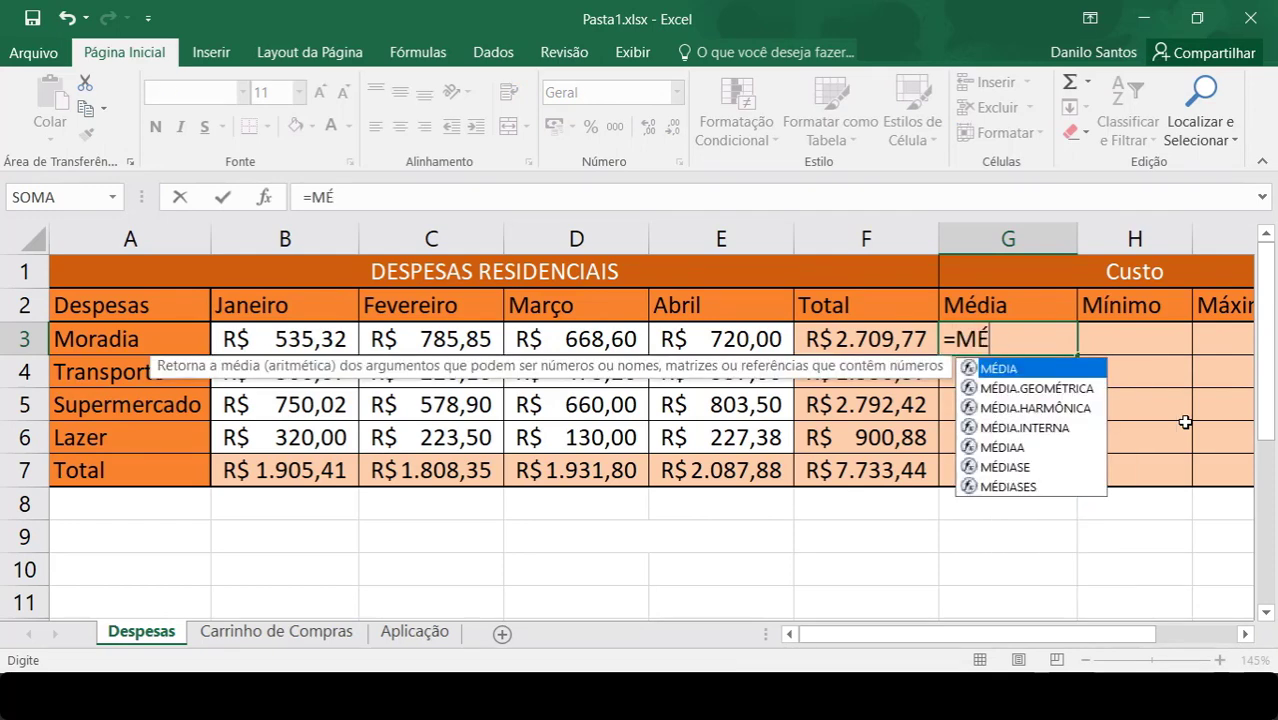
text(DIA()
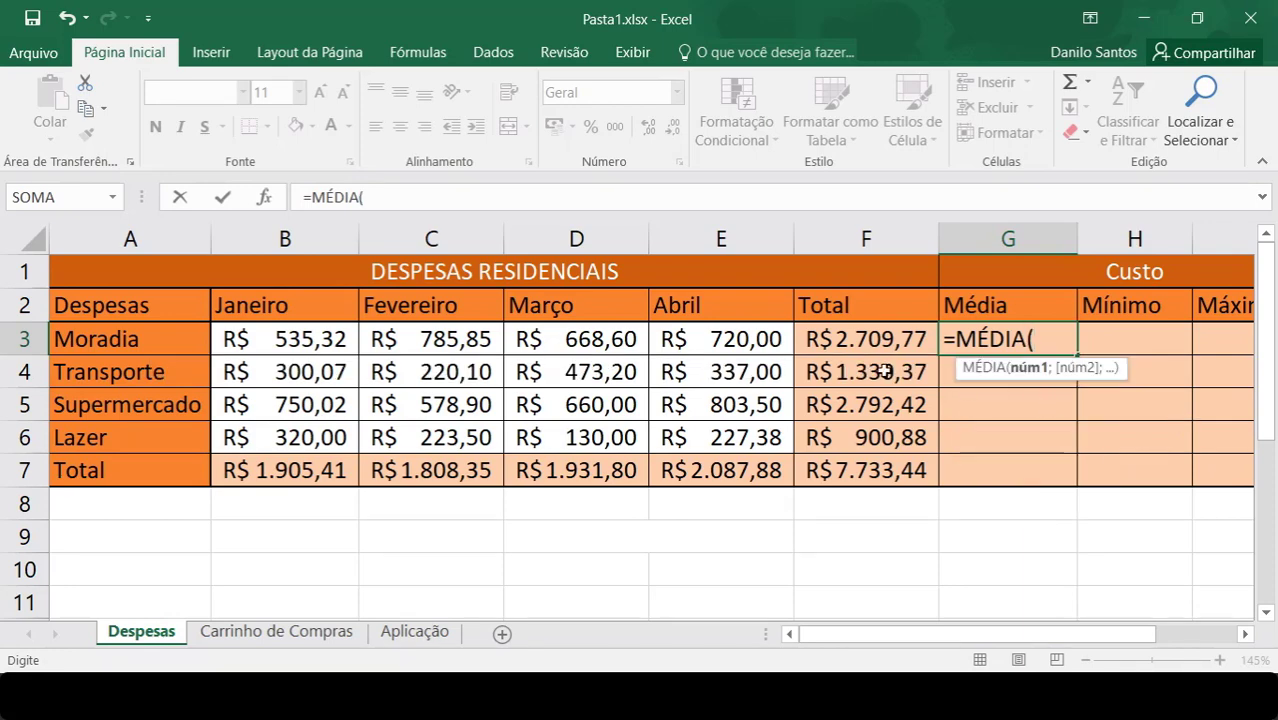
drag(268, 336, 713, 341)
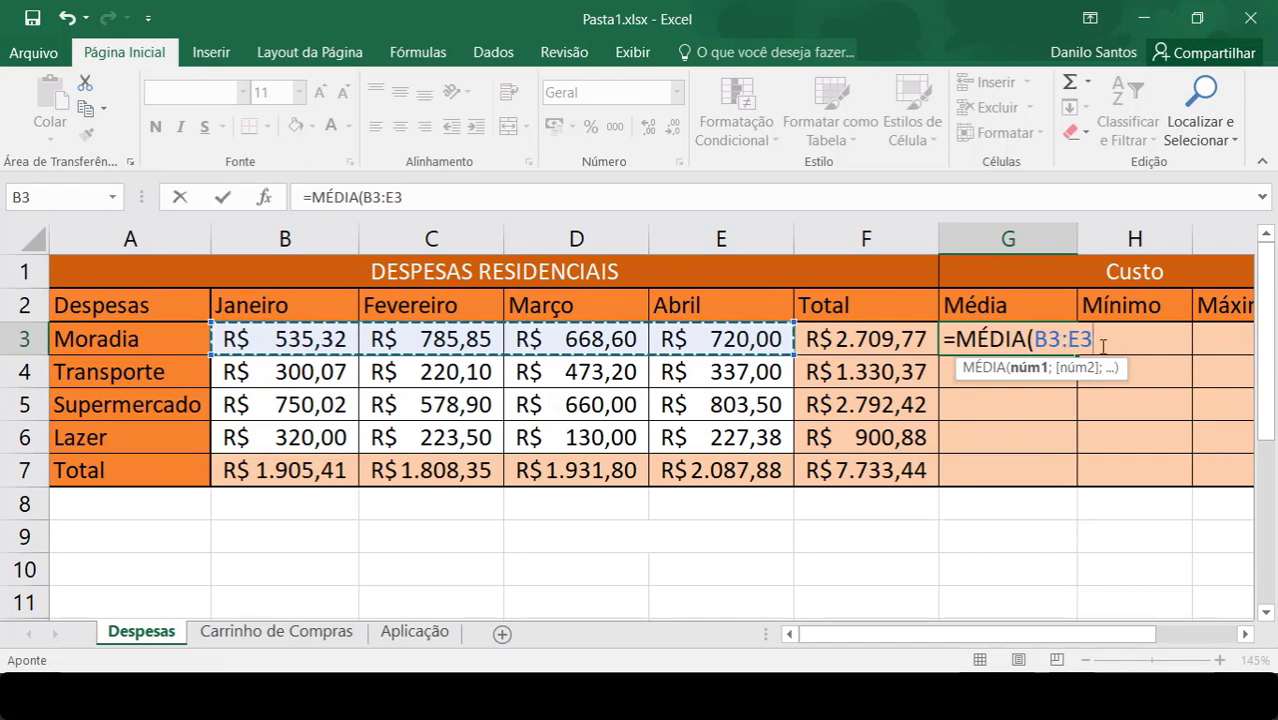
text())
key(Return)
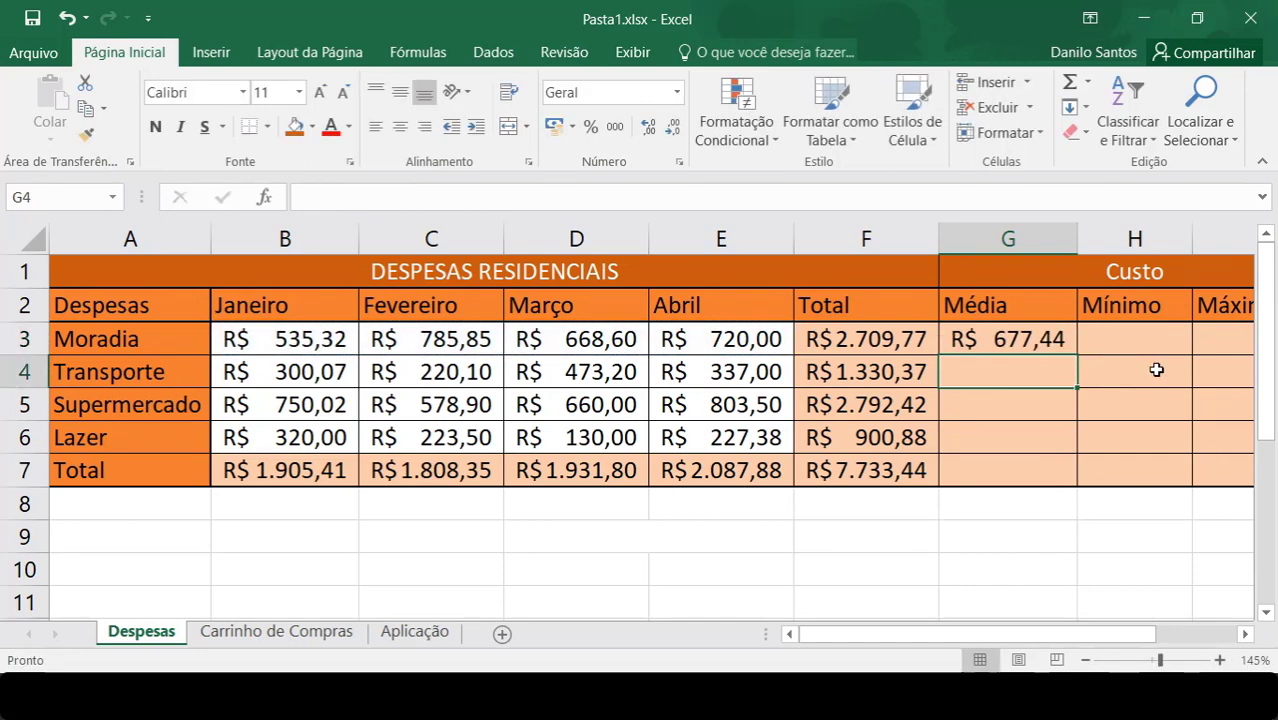
Copy the MÉDIA formula from G3 down through G7 and autofit column G
click(1002, 339)
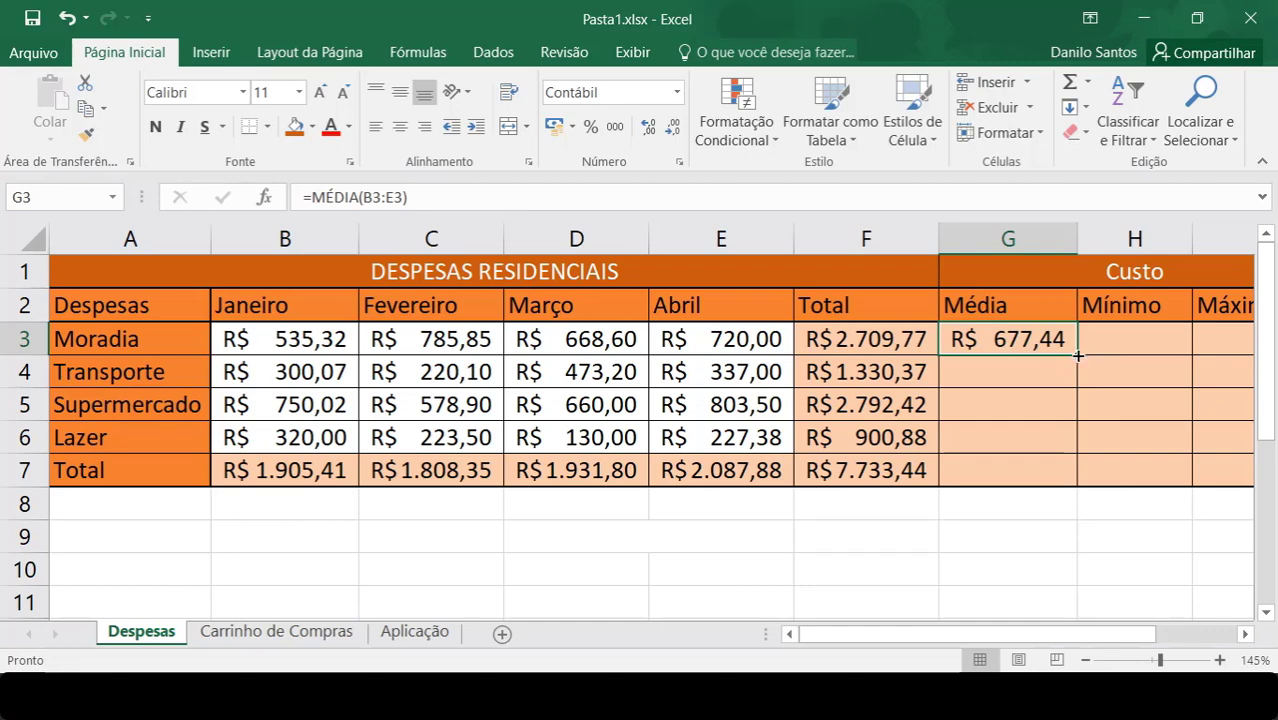
drag(1078, 355, 1080, 485)
double_click(1078, 238)
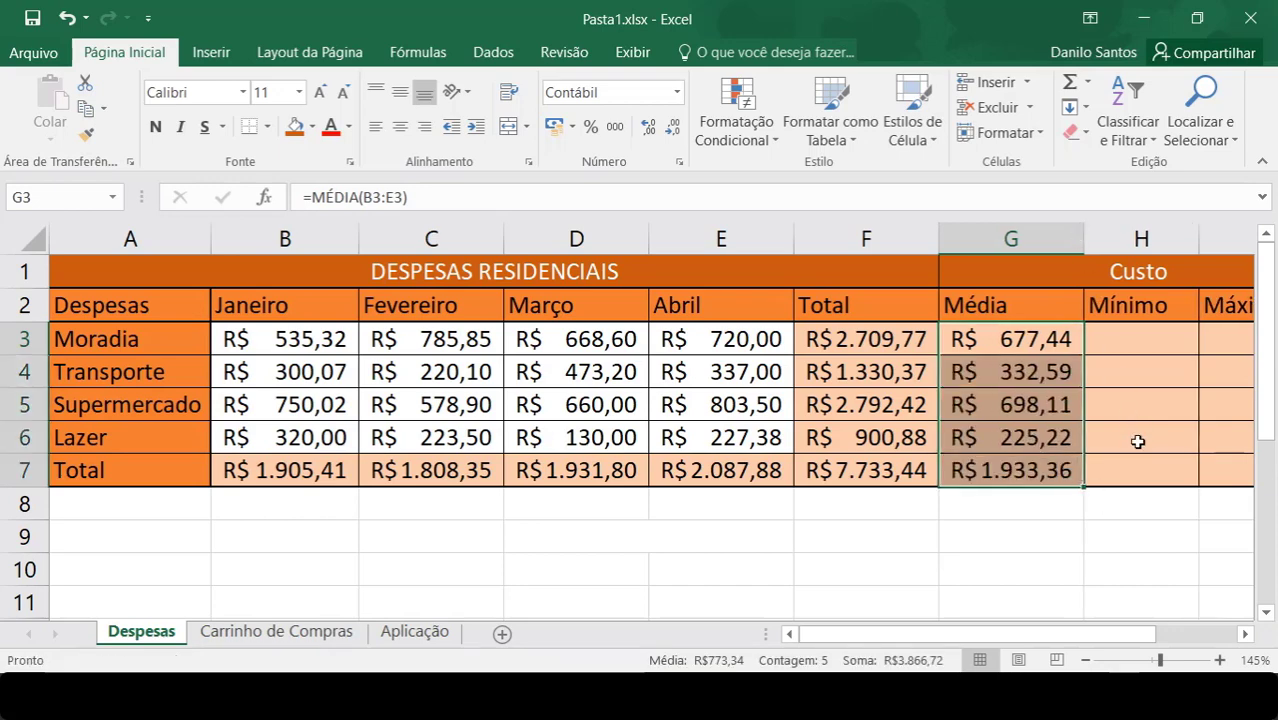
Check the copied averages in G3:G6 and the formula in the total row's average cell G7
click(1138, 441)
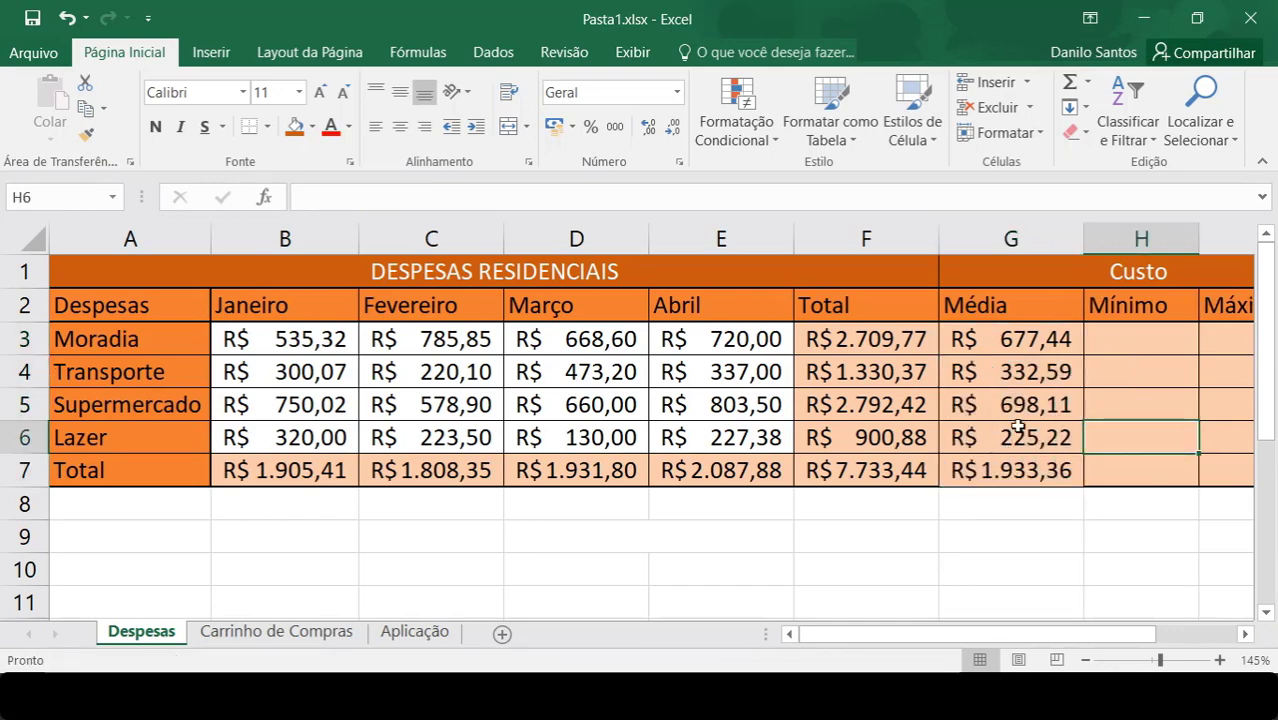
drag(1033, 340, 1018, 440)
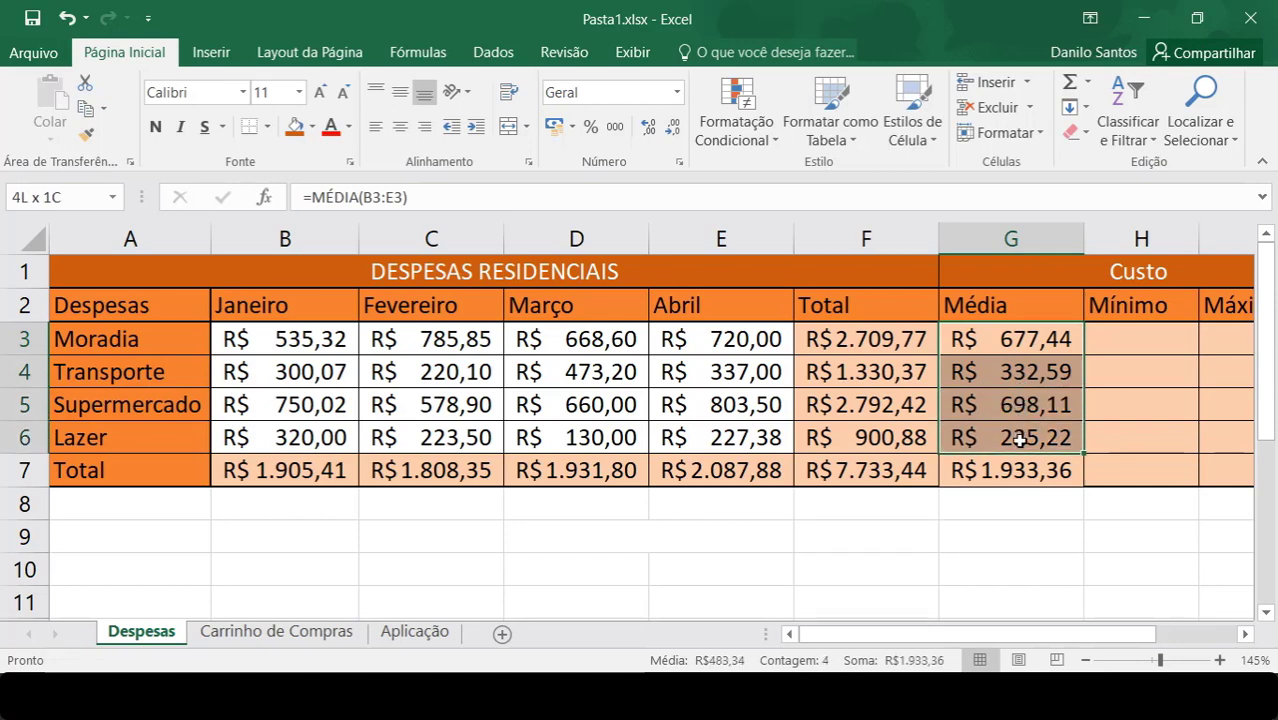
click(1018, 468)
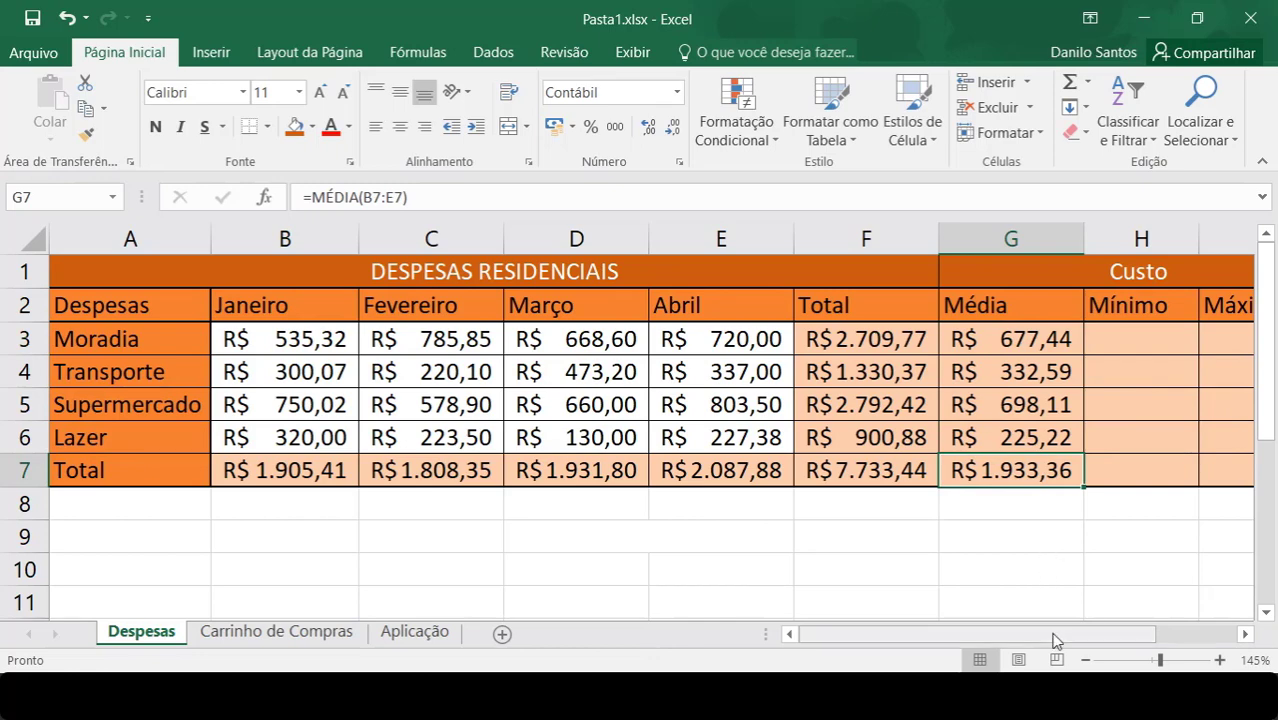
Find Moradia's lowest monthly cost in H3 with =MÍNIMO(B3:E3)
drag(1035, 633, 1076, 633)
click(979, 339)
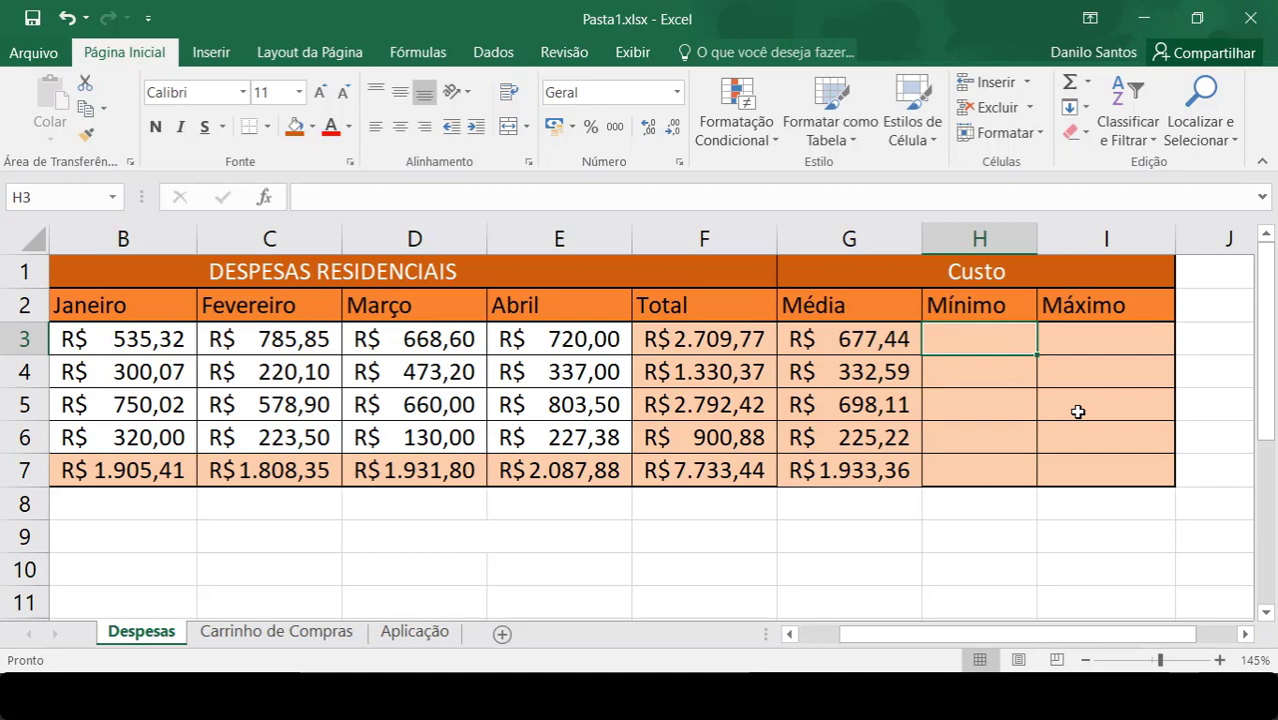
text(=)
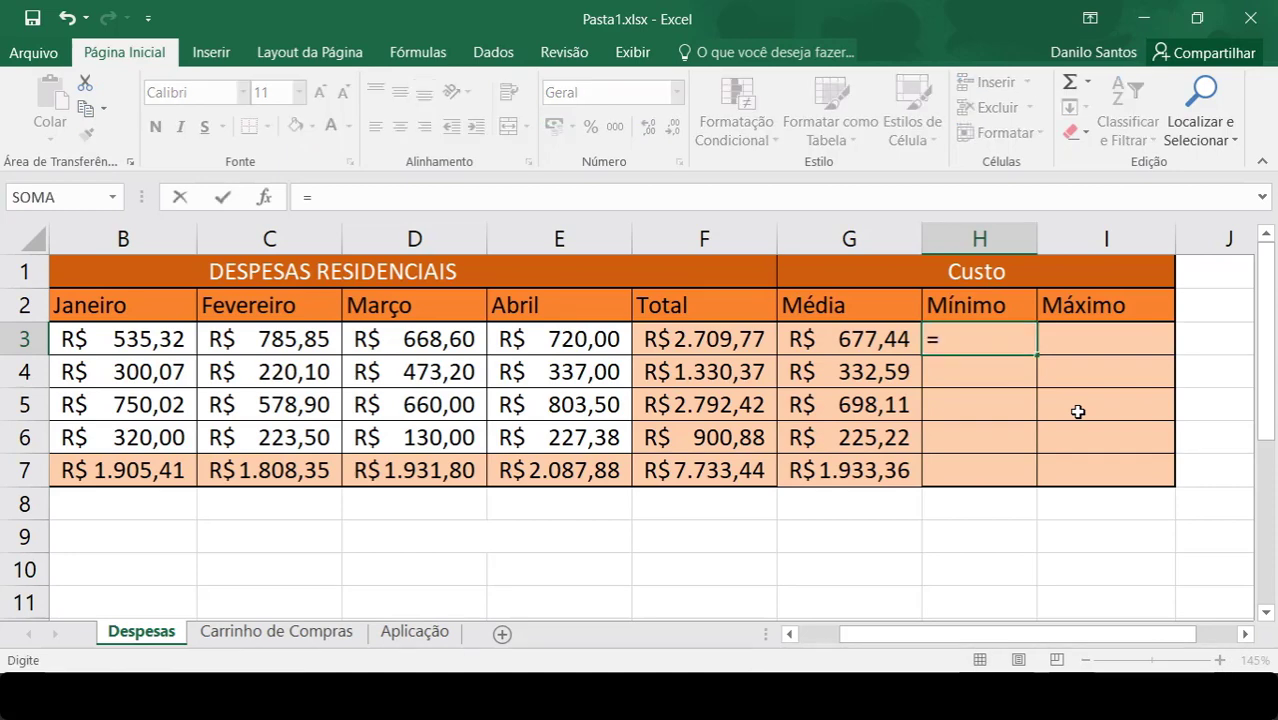
text(m)
key(BackSpace)
text(M)
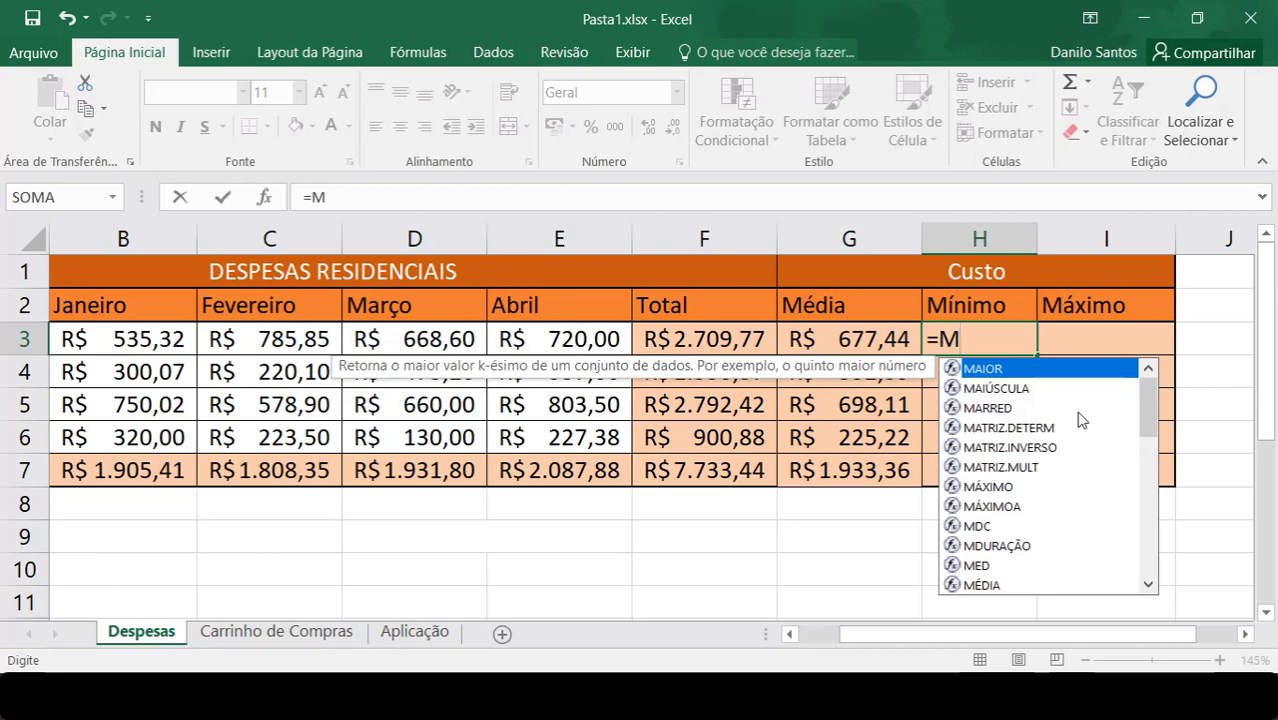
text(ÍN)
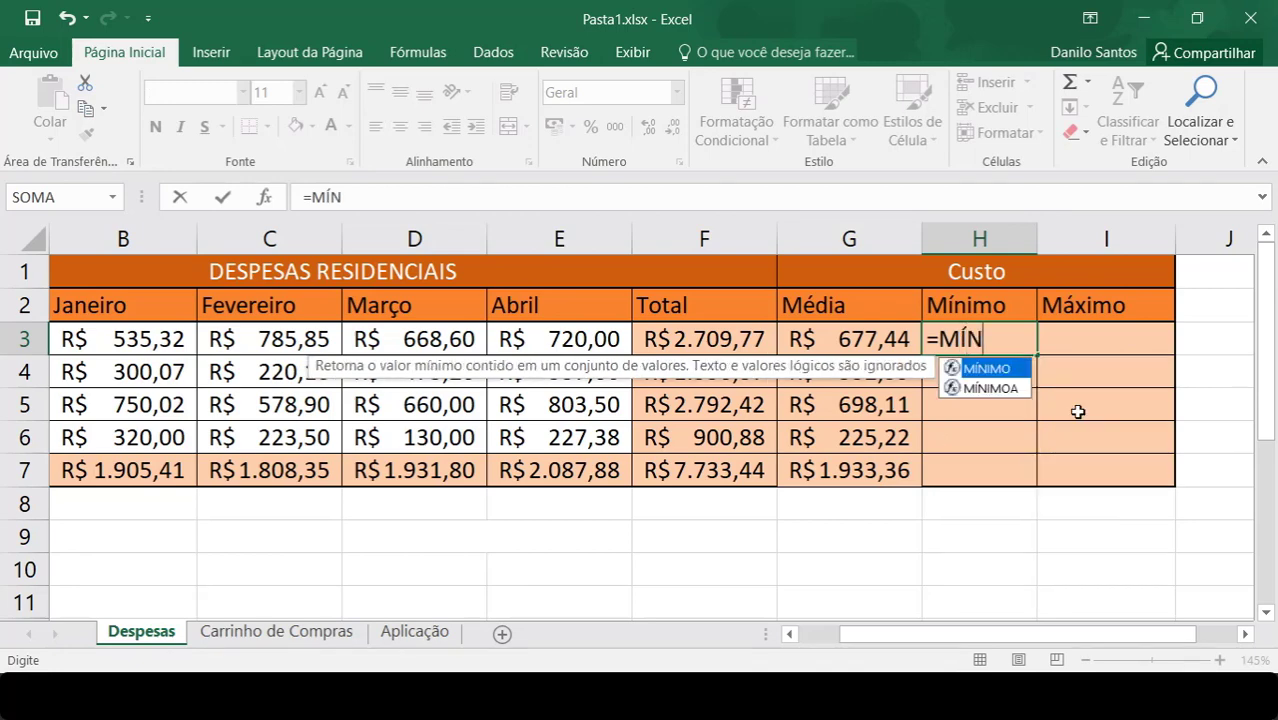
text(IMO)
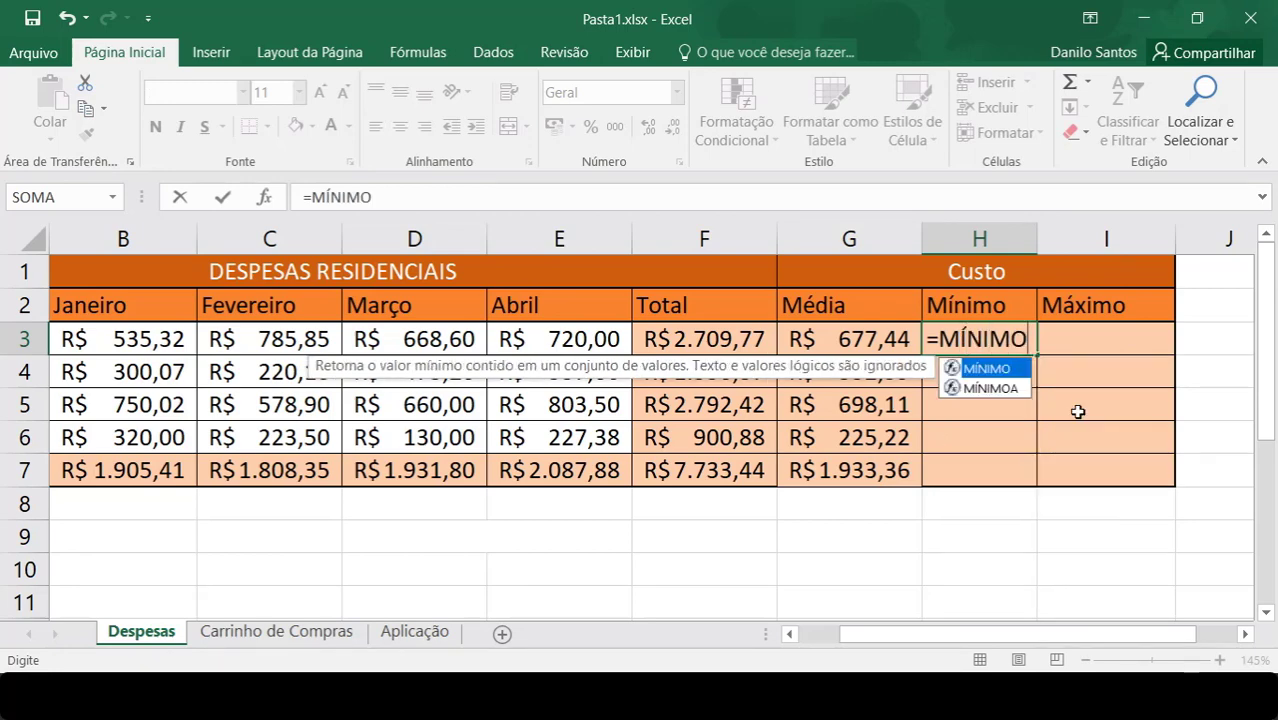
text(()
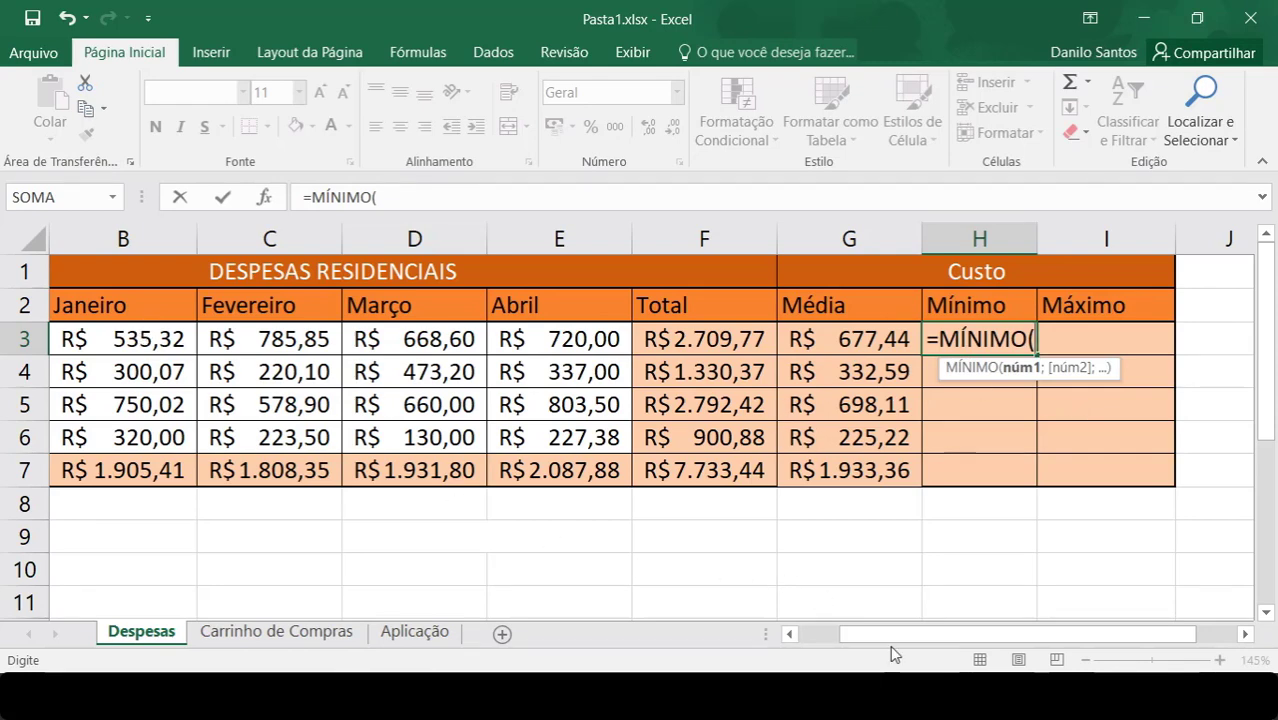
text(B3)
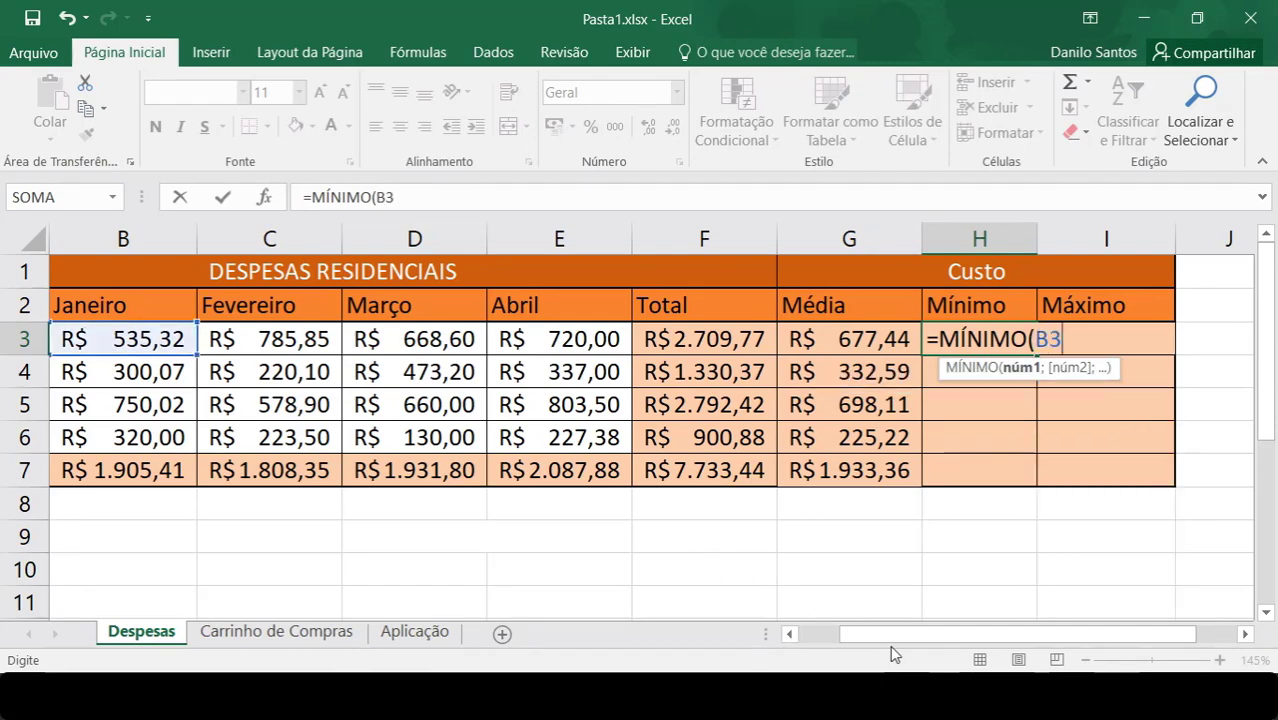
text(:E3)
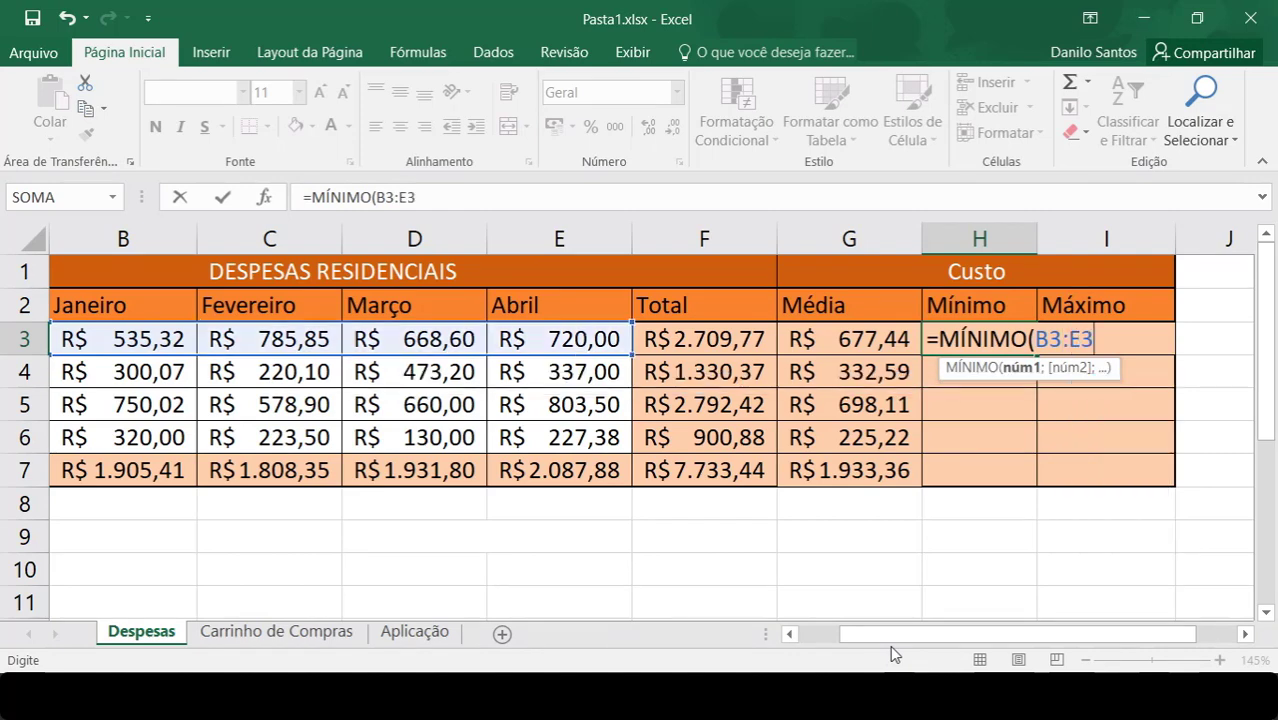
text())
key(Return)
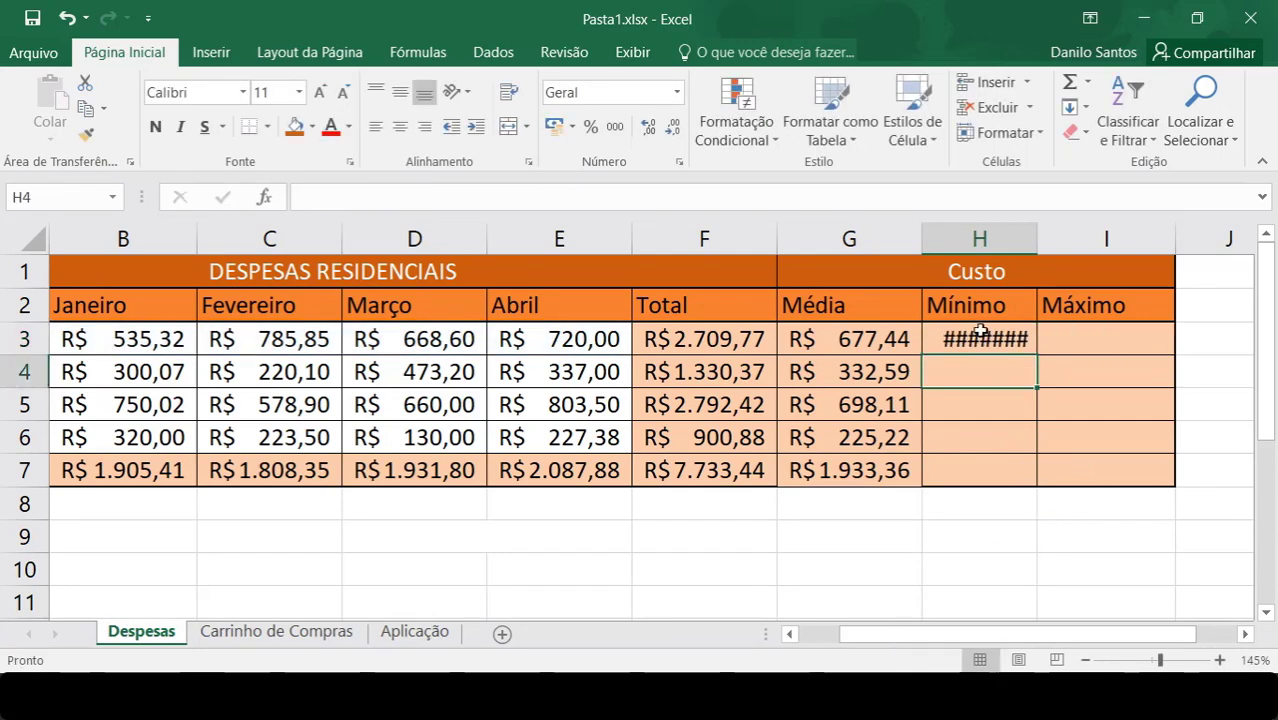
Widen column H and copy the MÍNIMO formula from H3 down through H7
drag(1039, 238, 1055, 238)
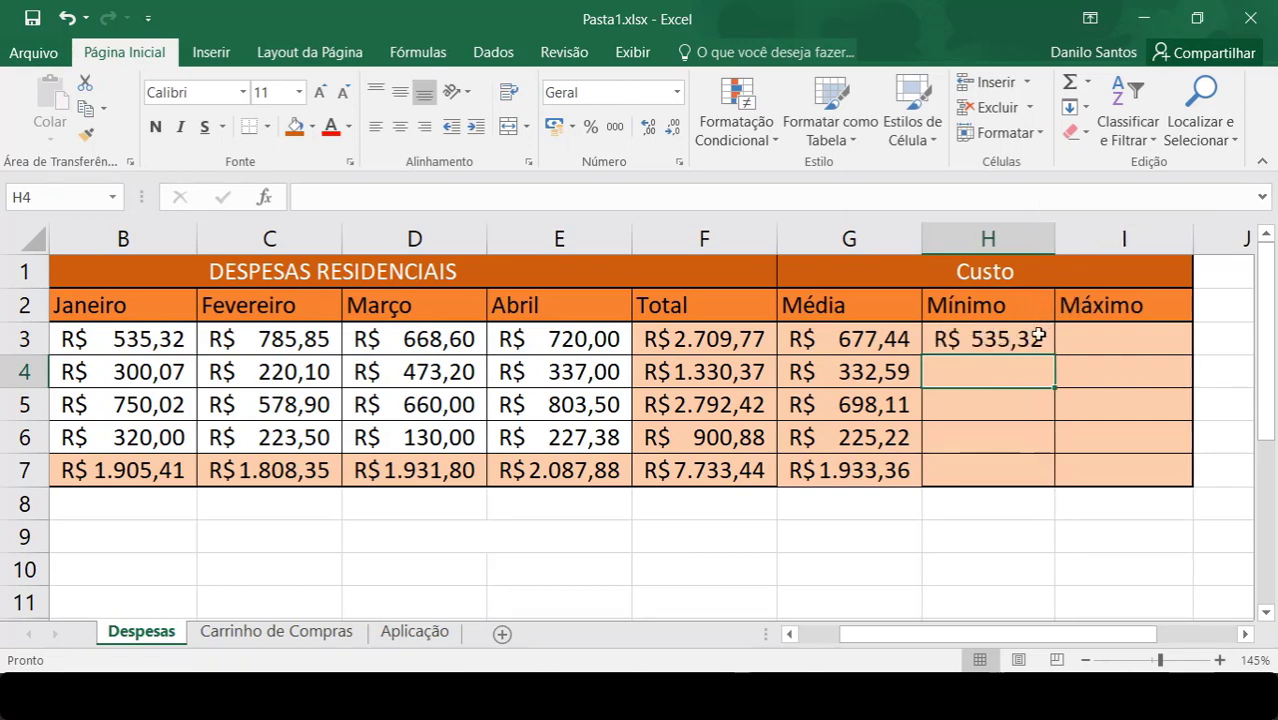
click(969, 336)
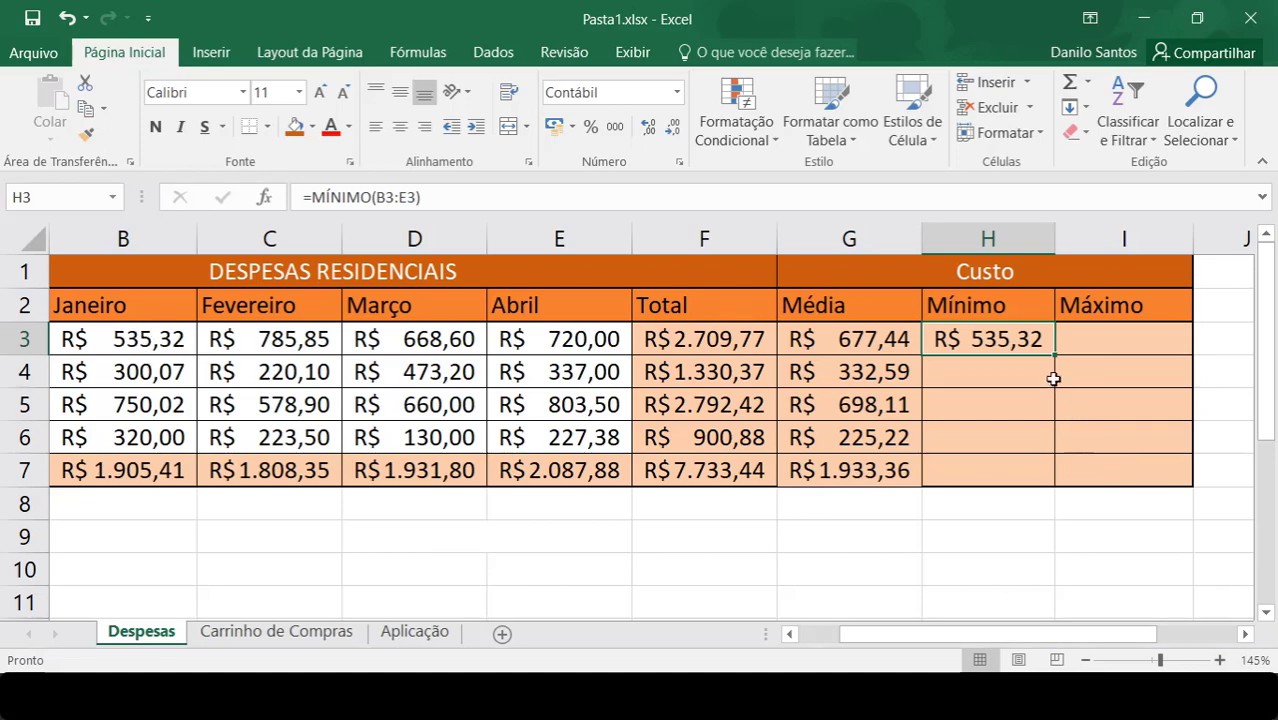
drag(1047, 358, 1040, 475)
Find Moradia's highest monthly cost in I3 with =MÁXIMO(B3:E3)
key(Right)
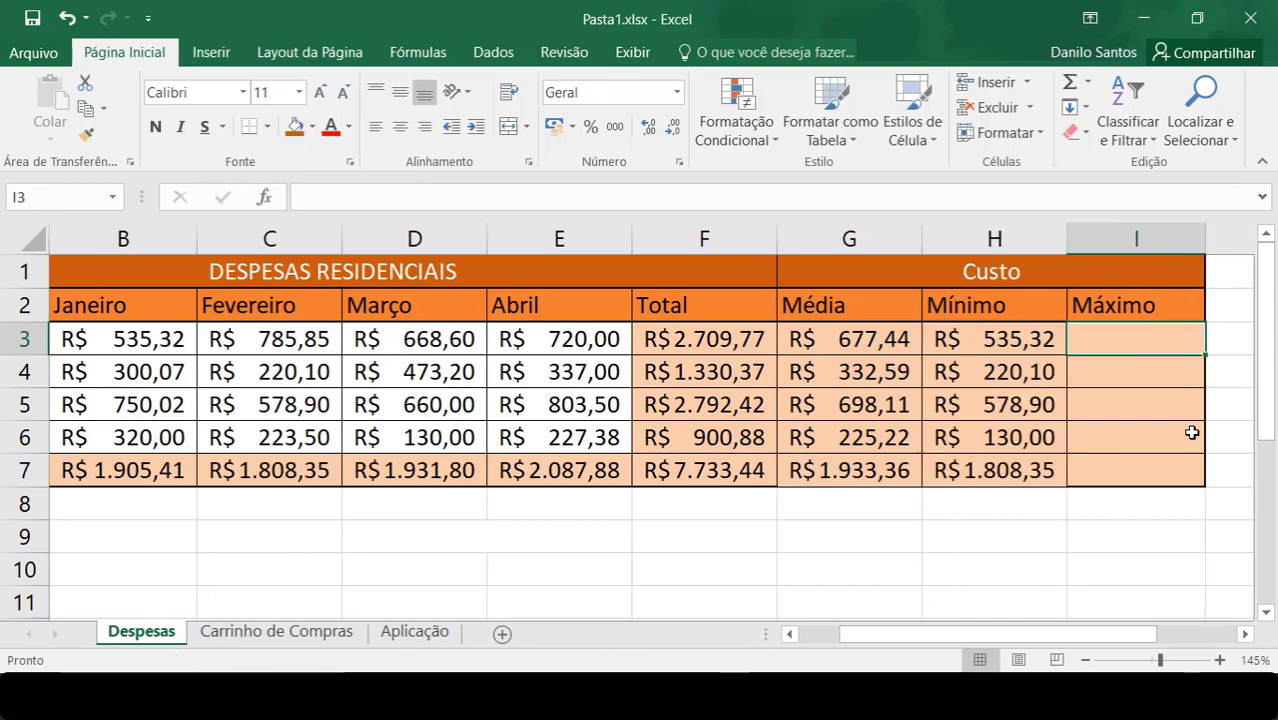
text(=MÁ)
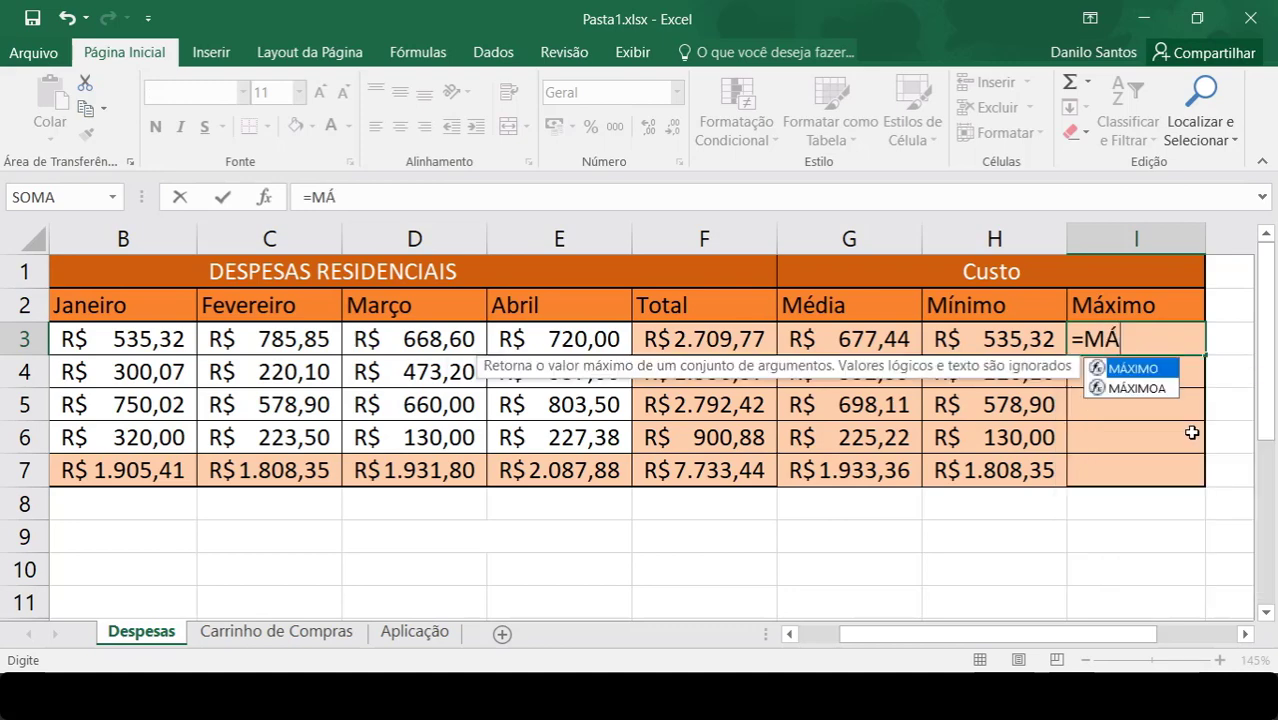
text(XIMO()
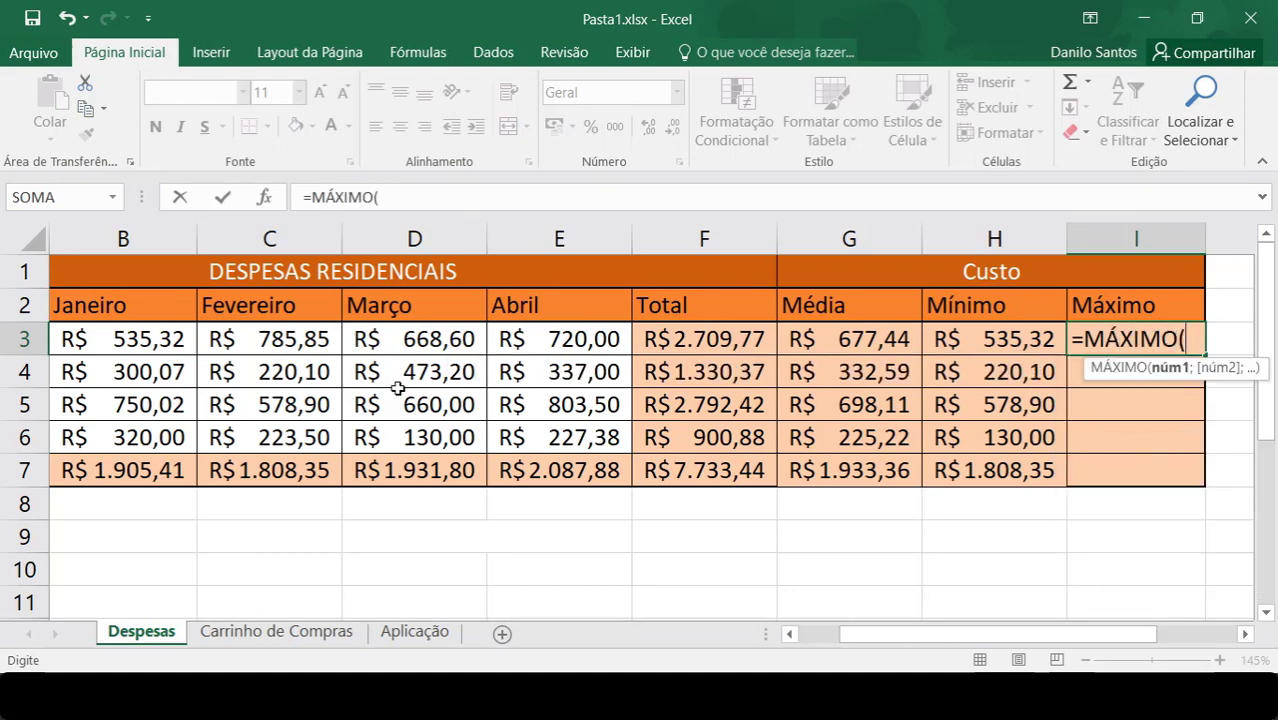
drag(119, 333, 541, 342)
text())
key(Return)
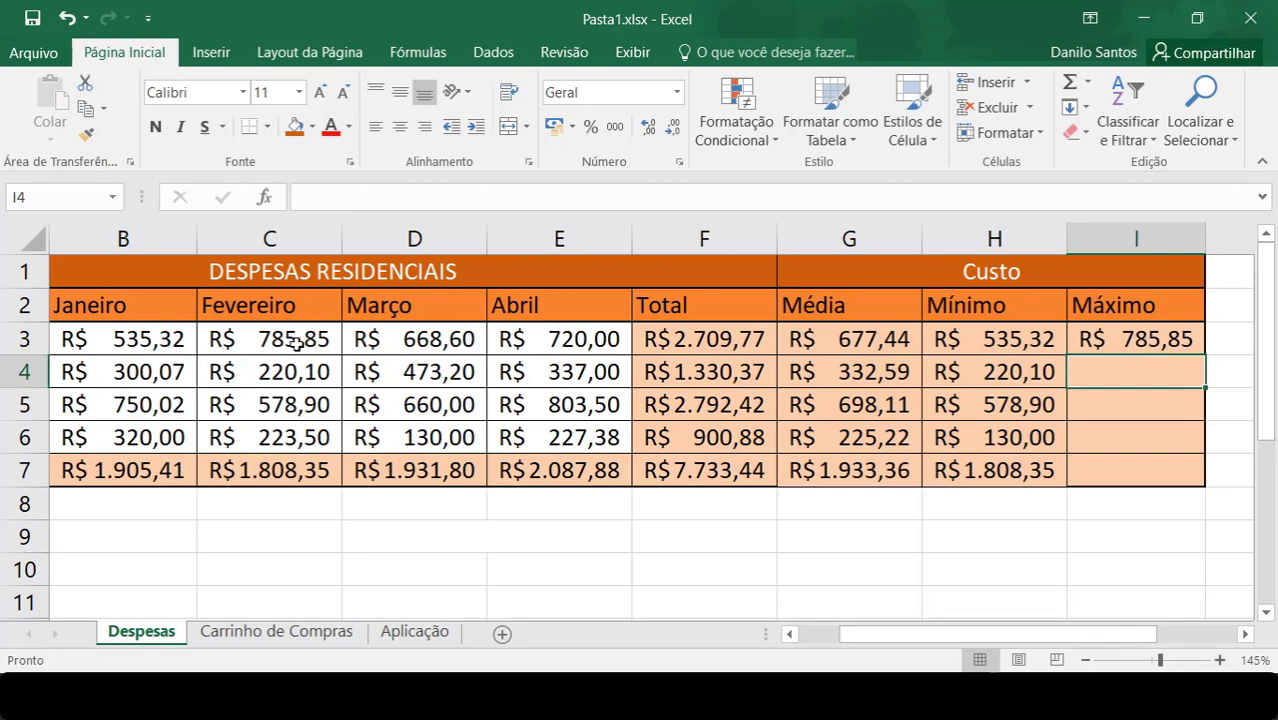
Copy the MÁXIMO formula from I3 down through I7 and autofit column I
click(1143, 342)
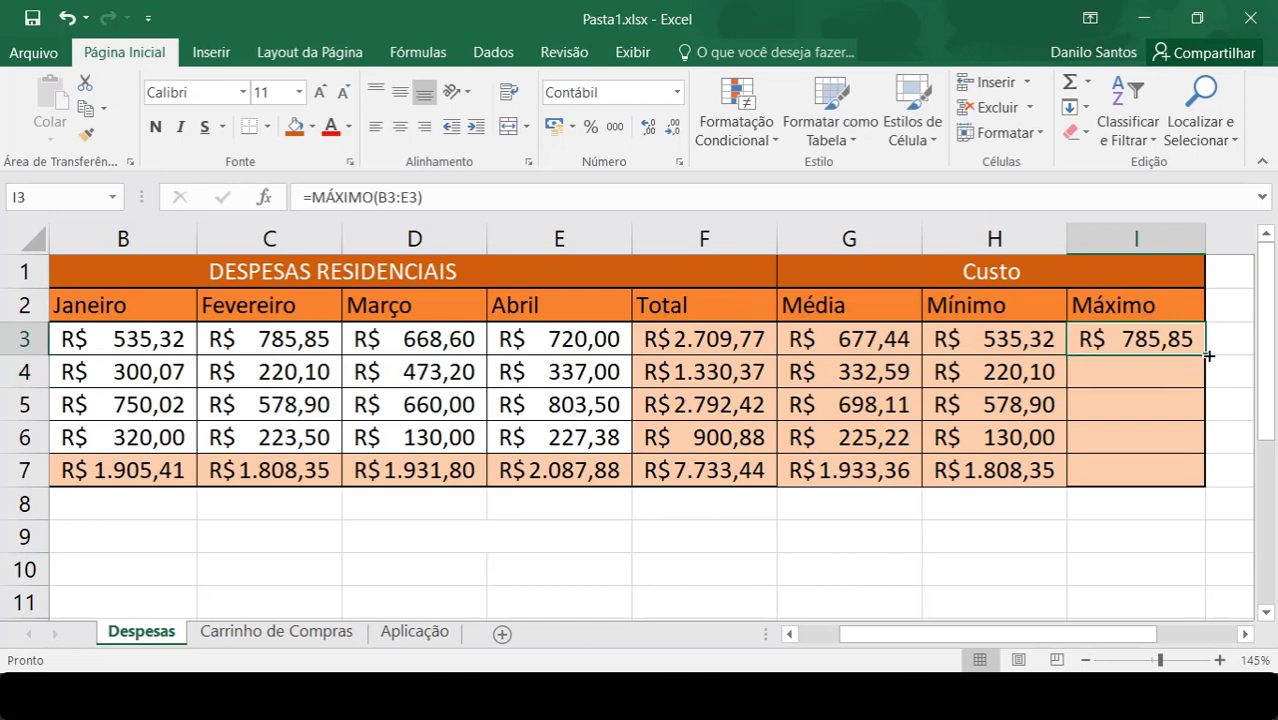
drag(1208, 355, 1222, 484)
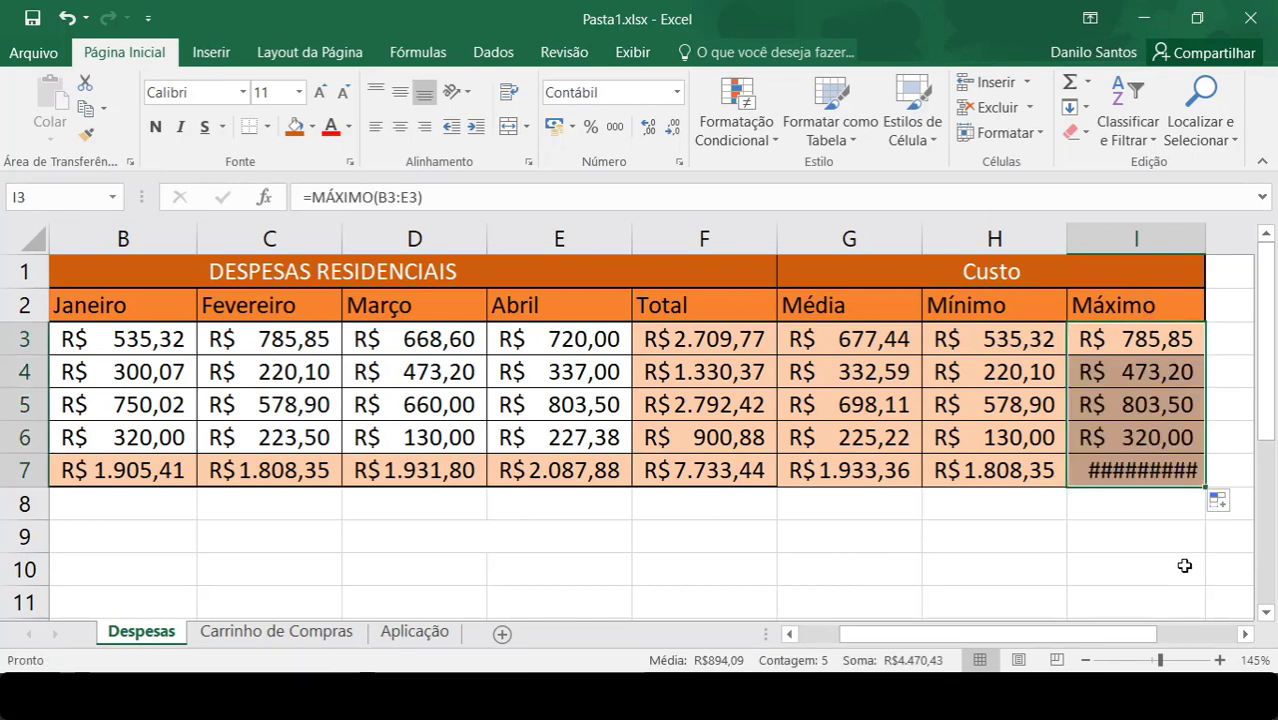
double_click(1206, 239)
click(1030, 537)
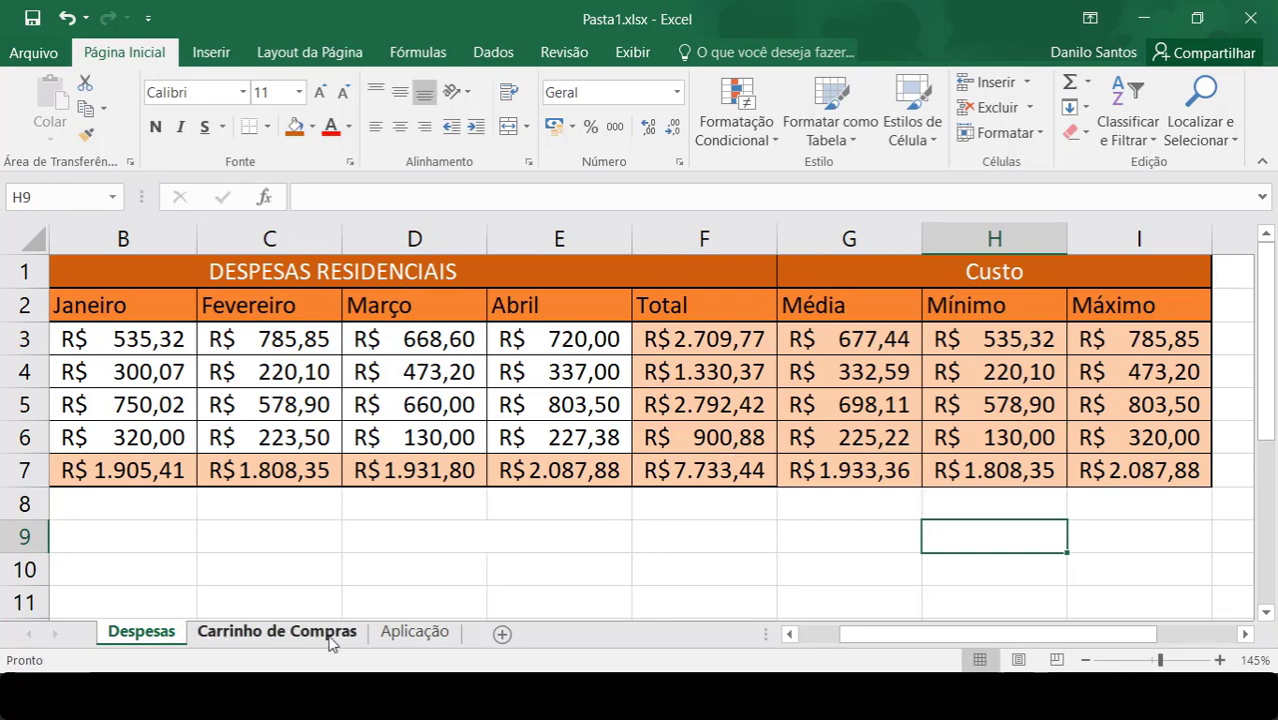
On the Carrinho de Compras sheet, undo the Frete and Total com desconto rows and select the discount percentages C3:C6
click(236, 640)
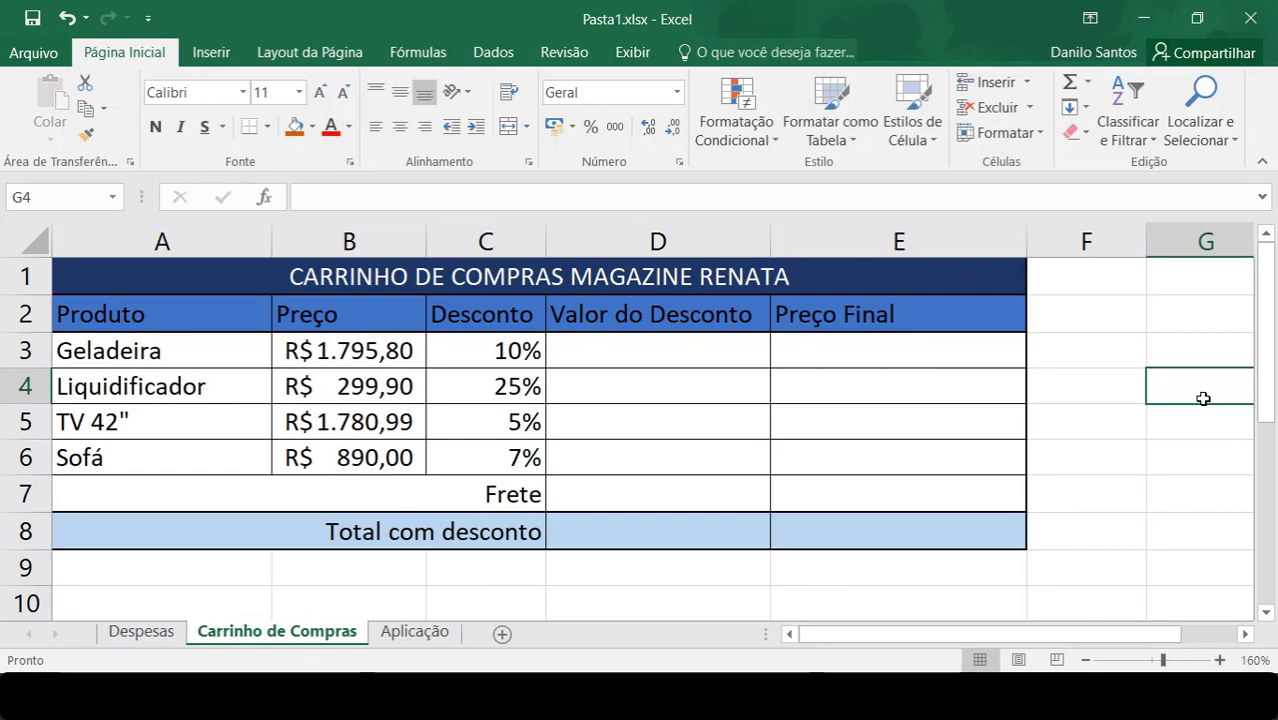
key(ctrl+z)
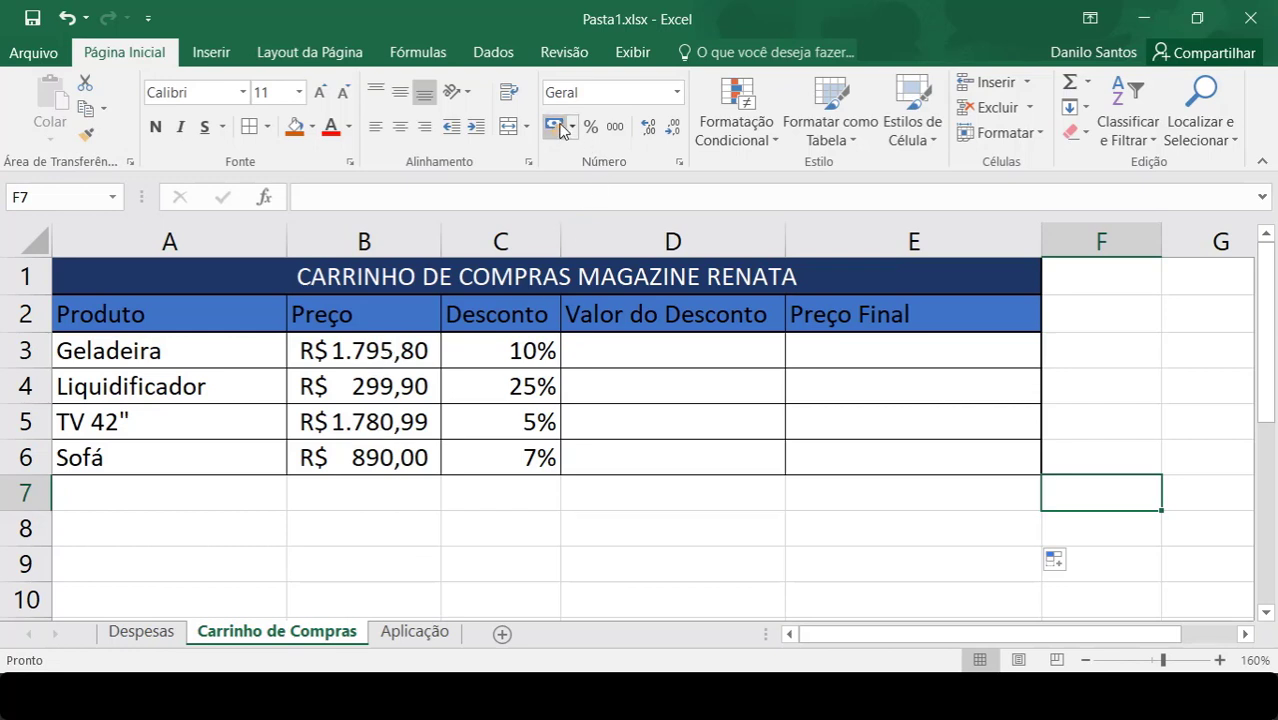
drag(502, 351, 504, 456)
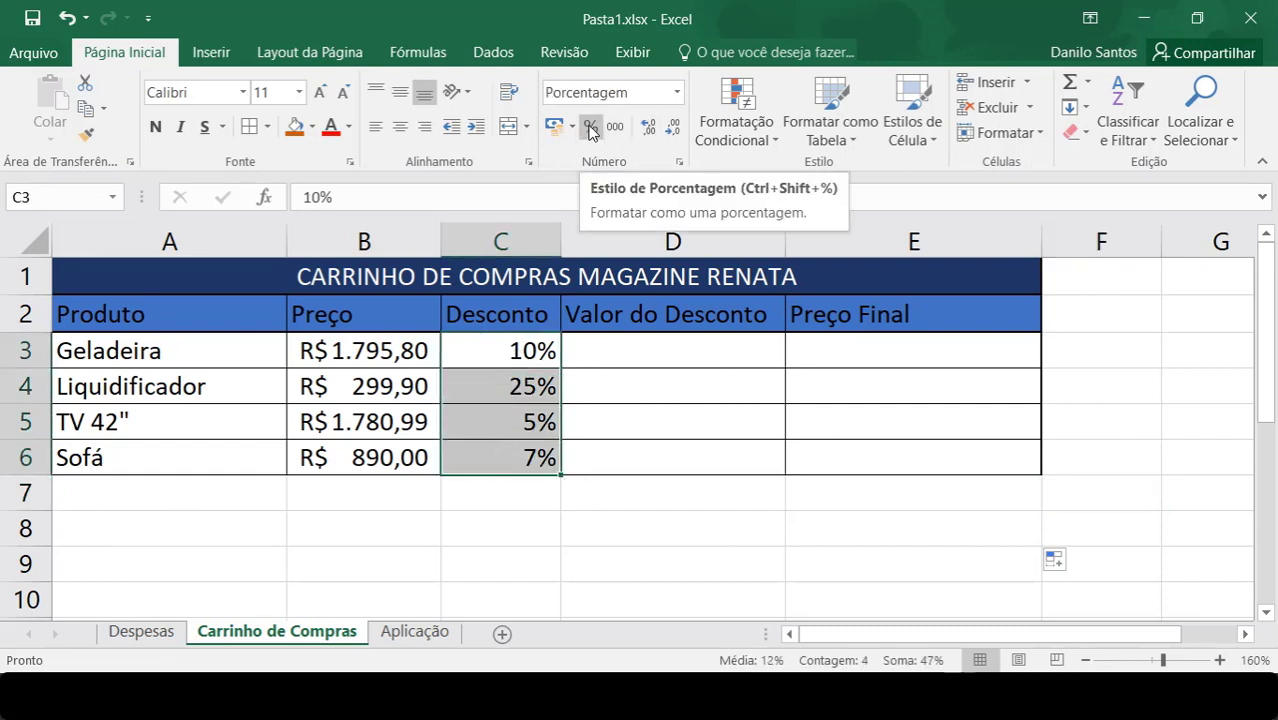
click(688, 422)
drag(662, 340, 626, 454)
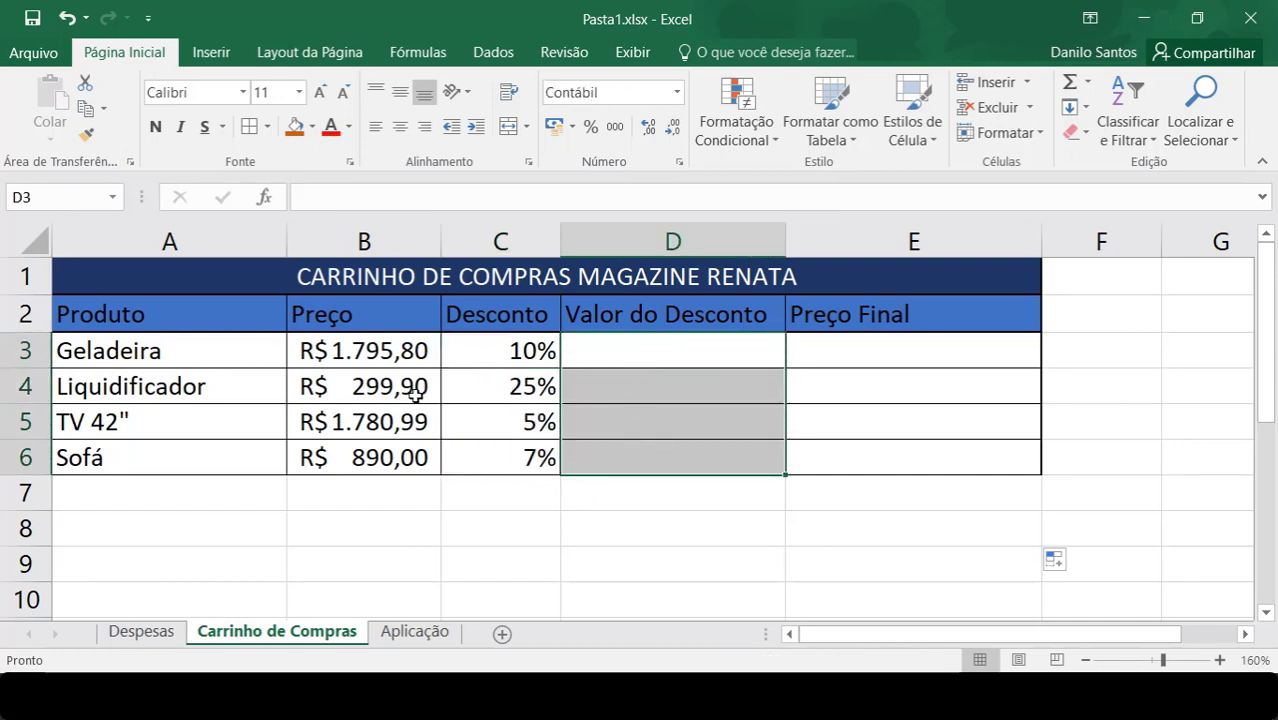
click(395, 358)
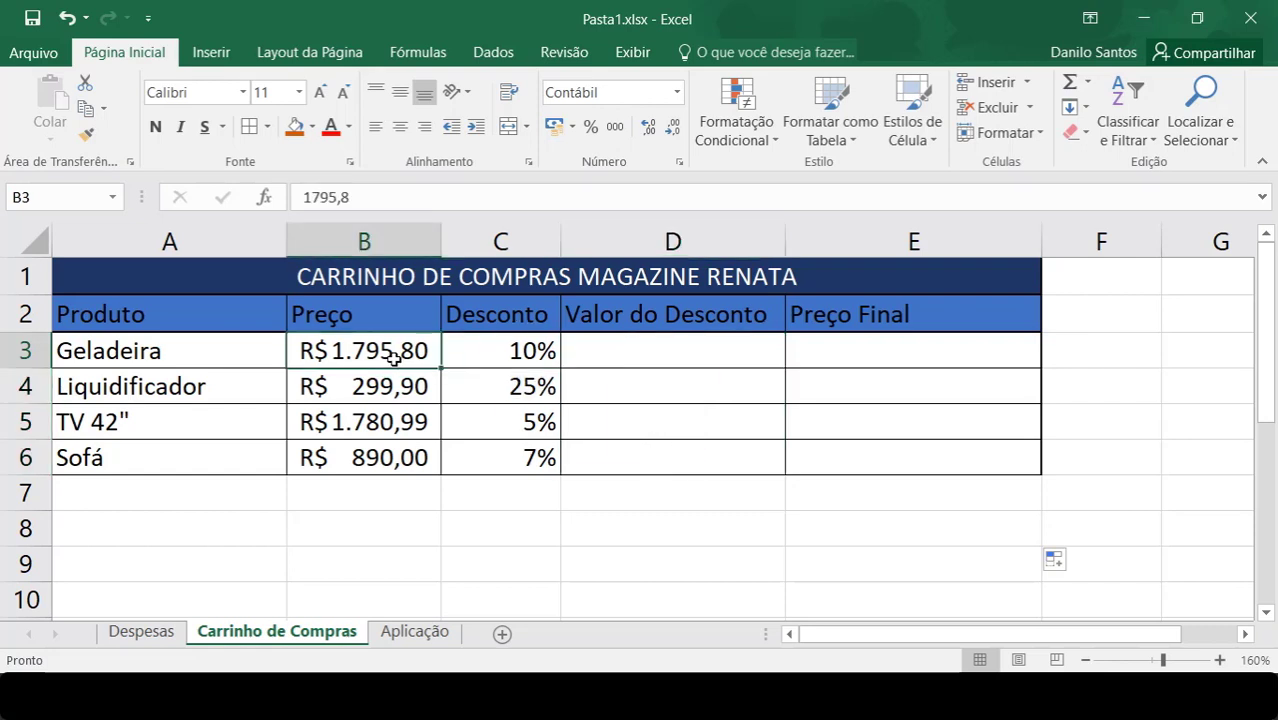
click(556, 365)
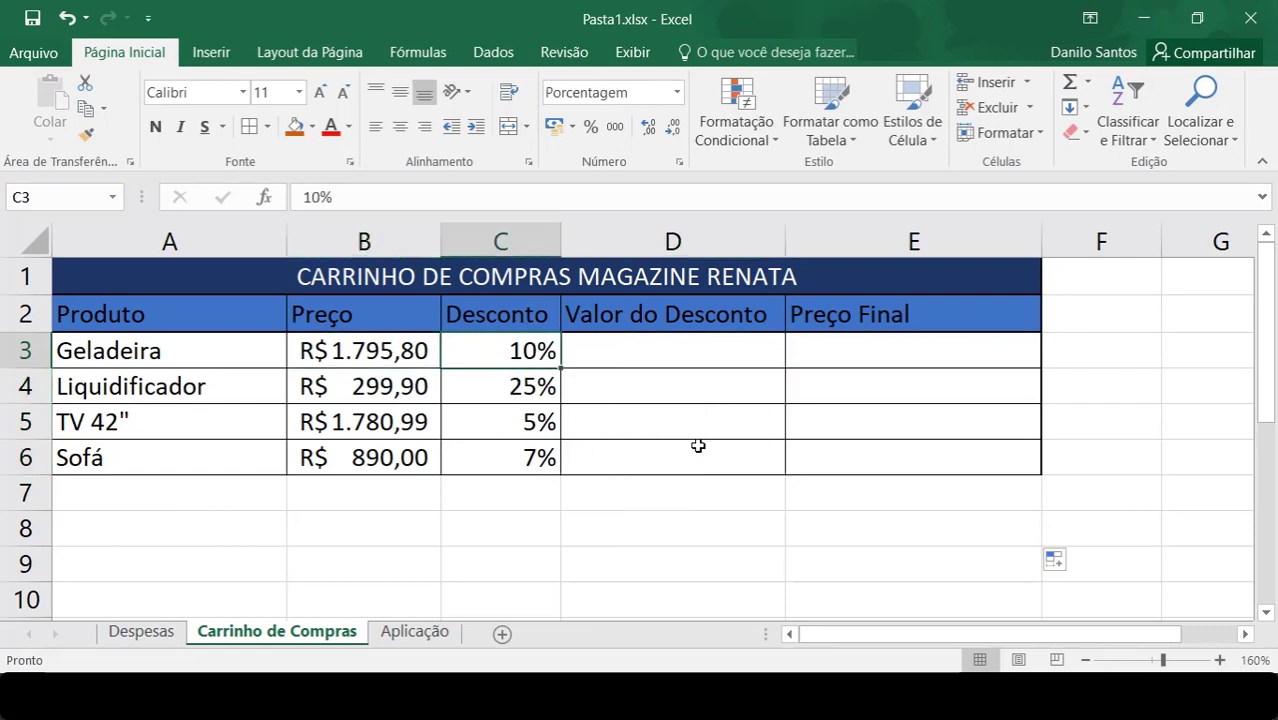
click(676, 356)
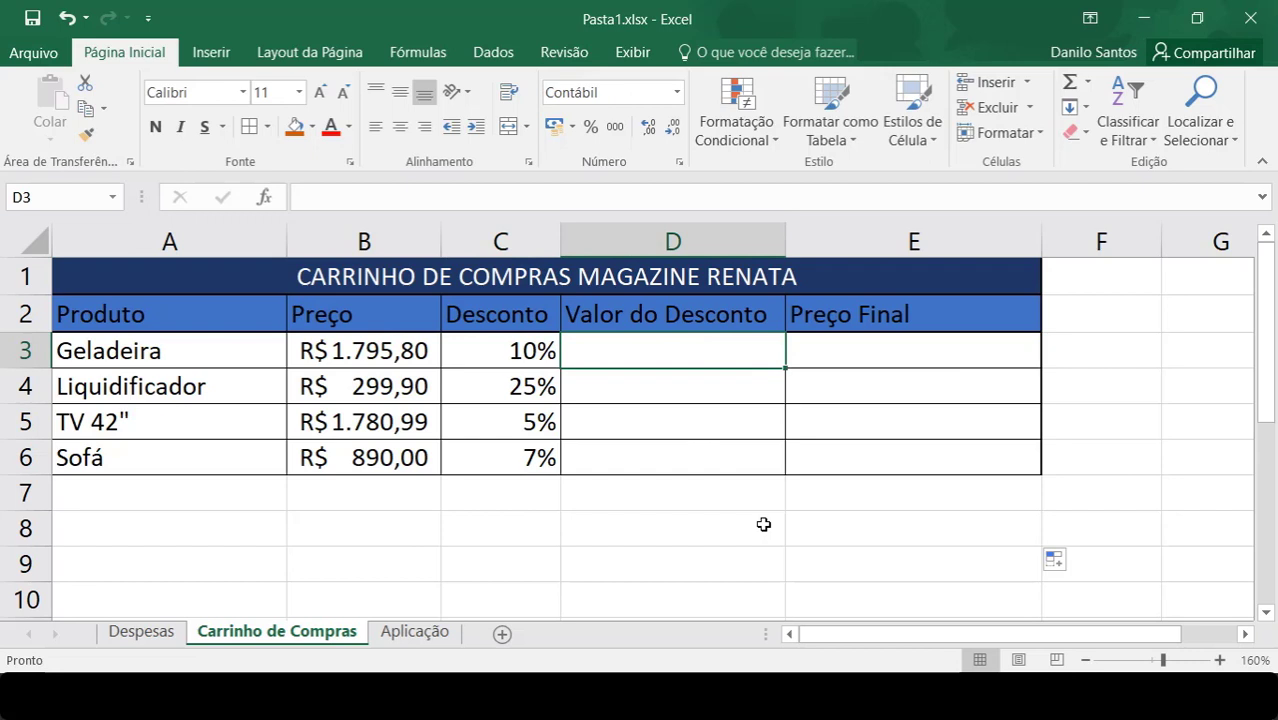
click(535, 349)
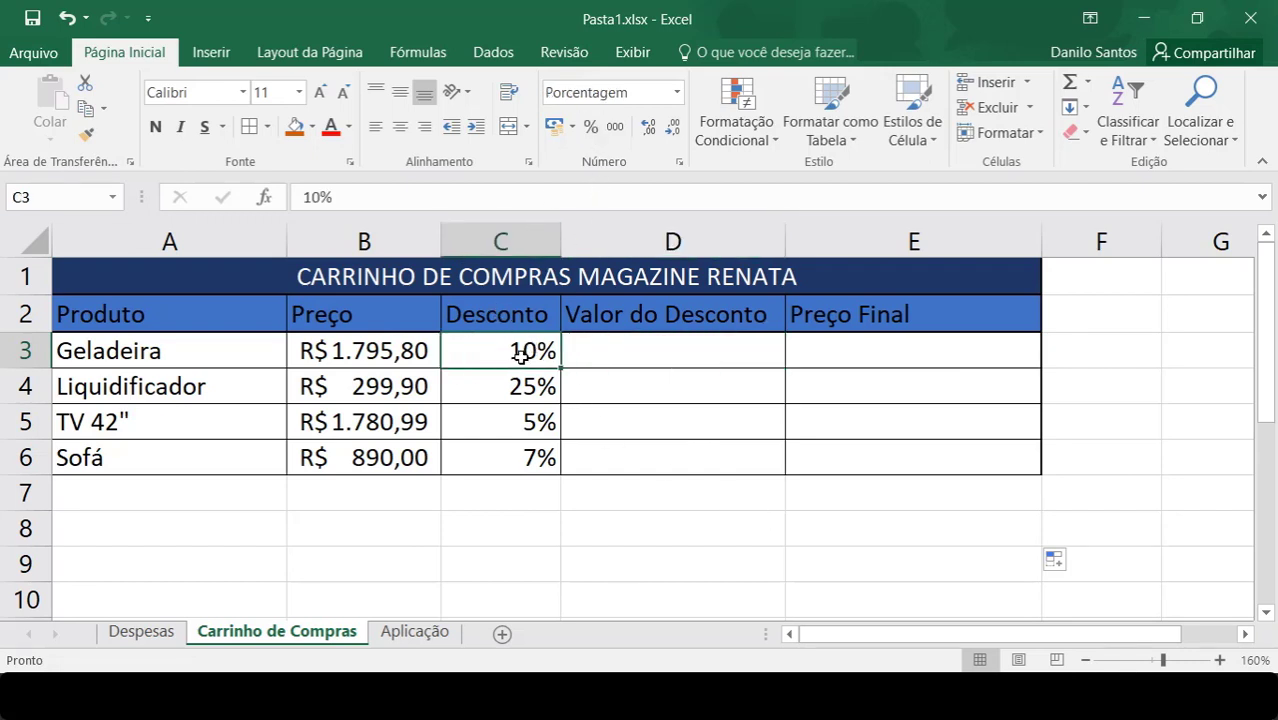
click(395, 353)
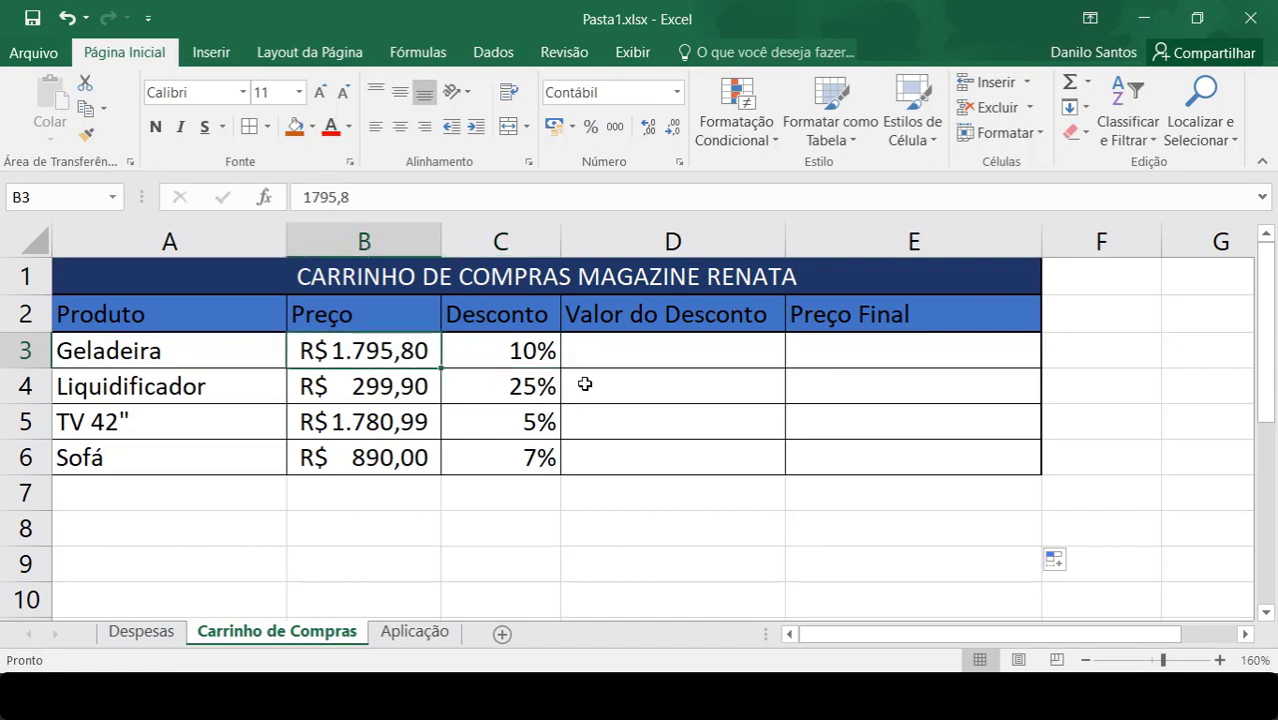
Calculate Geladeira's discount value in D3 with the formula =B3*C3
click(616, 352)
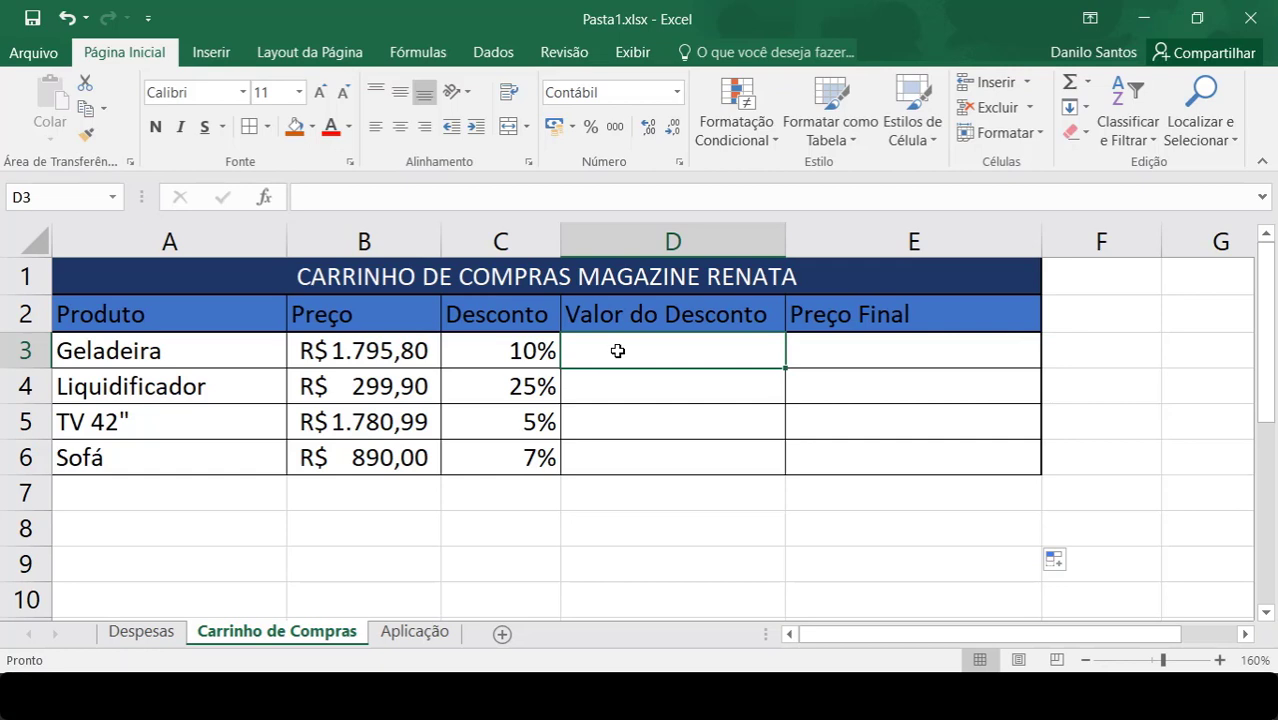
text(=)
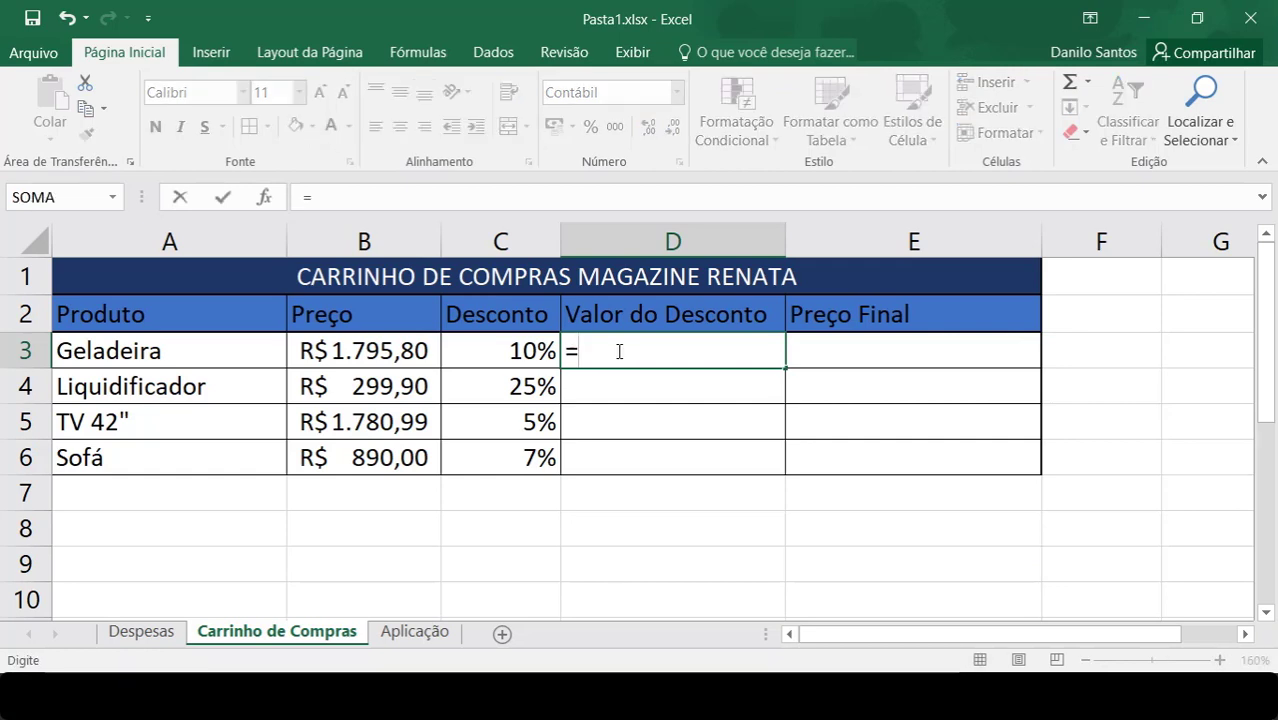
click(360, 342)
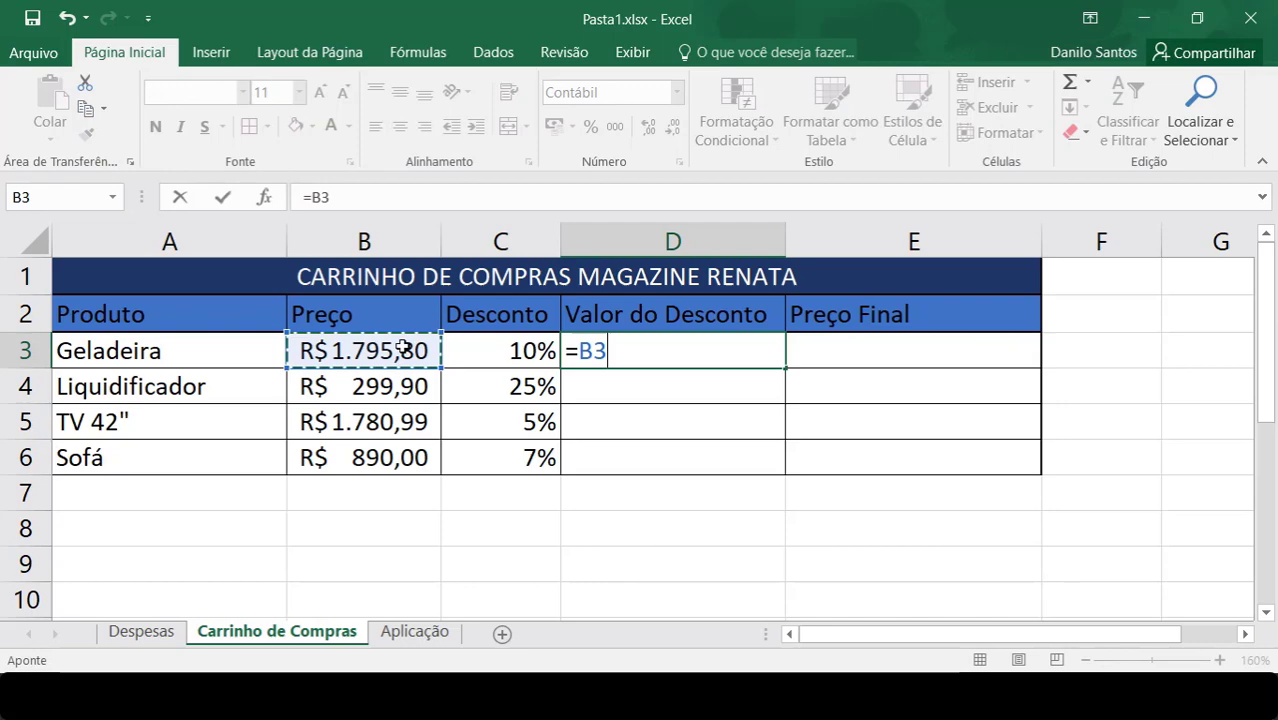
text(*)
click(472, 345)
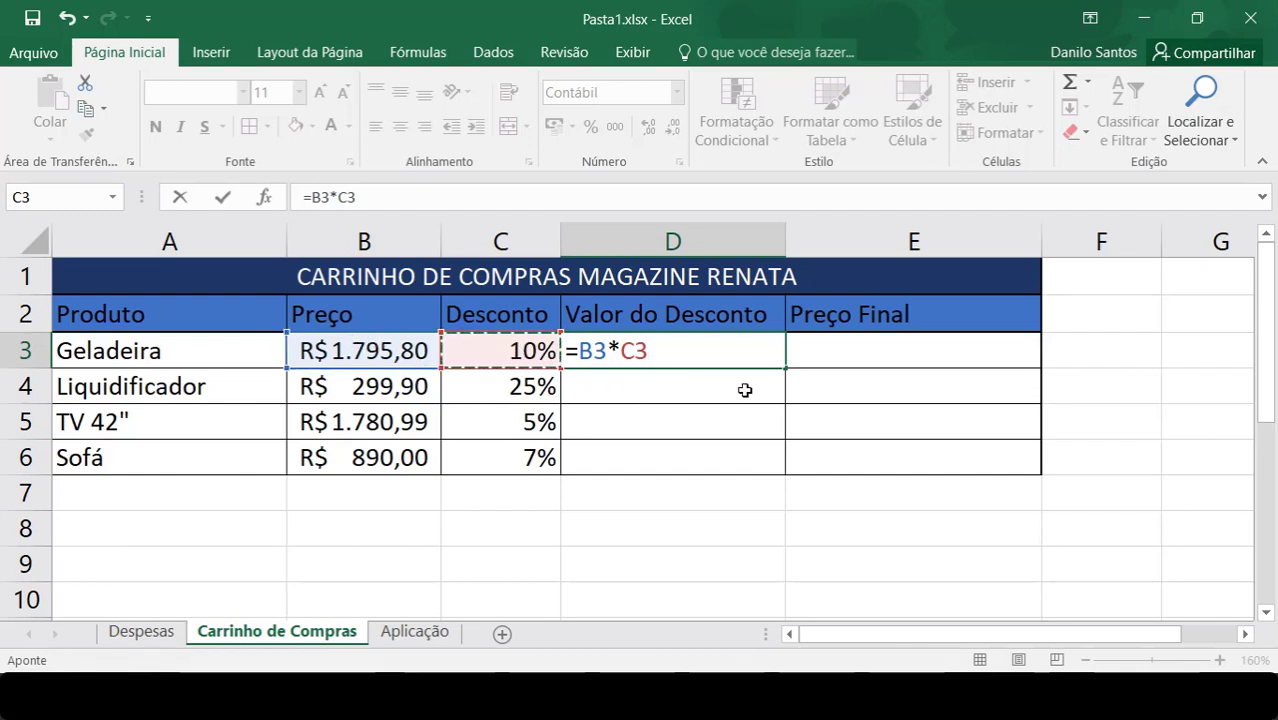
key(Return)
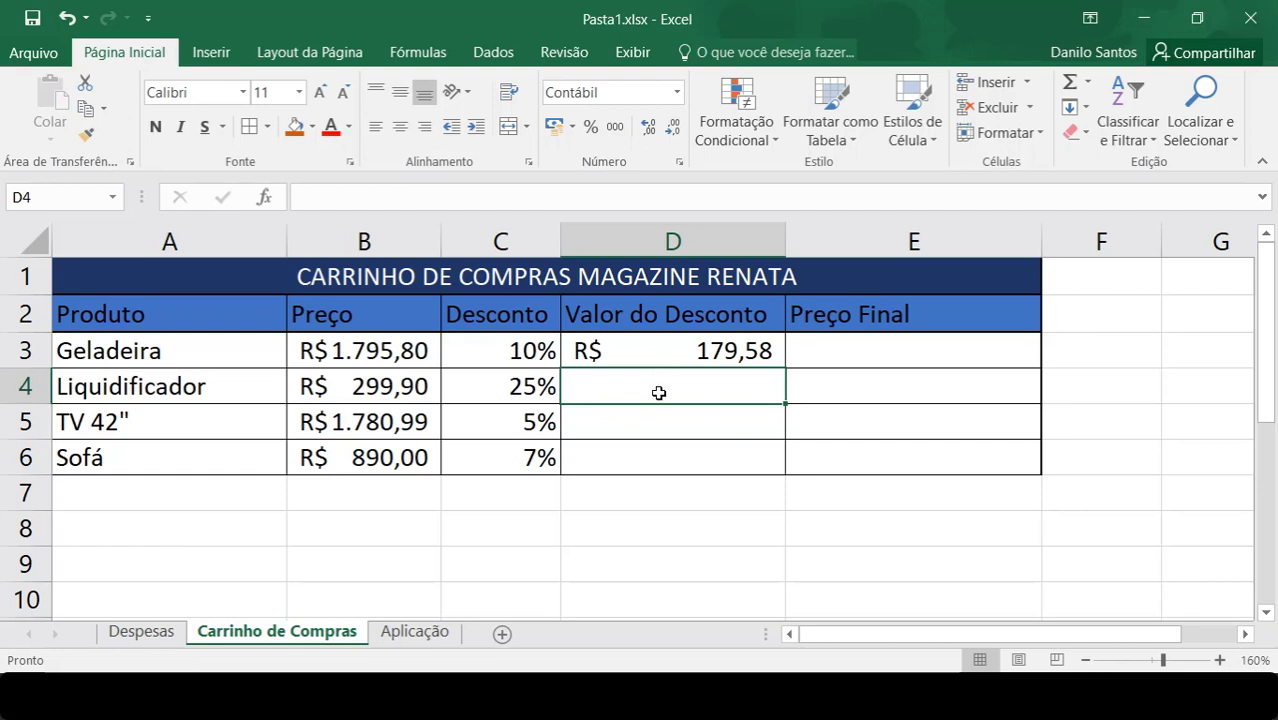
Calculate Liquidificador's discount value in D4 with =B4*C4 and check it against its price and percentage
text(=)
click(385, 386)
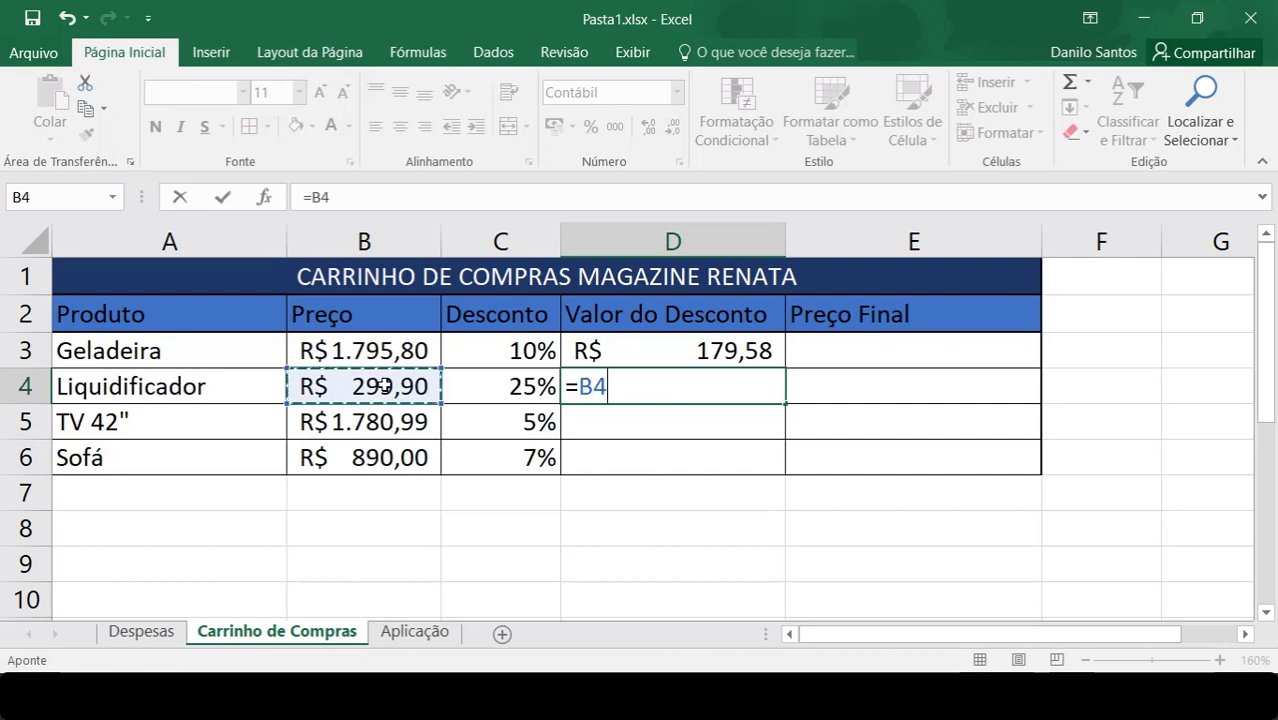
text(*)
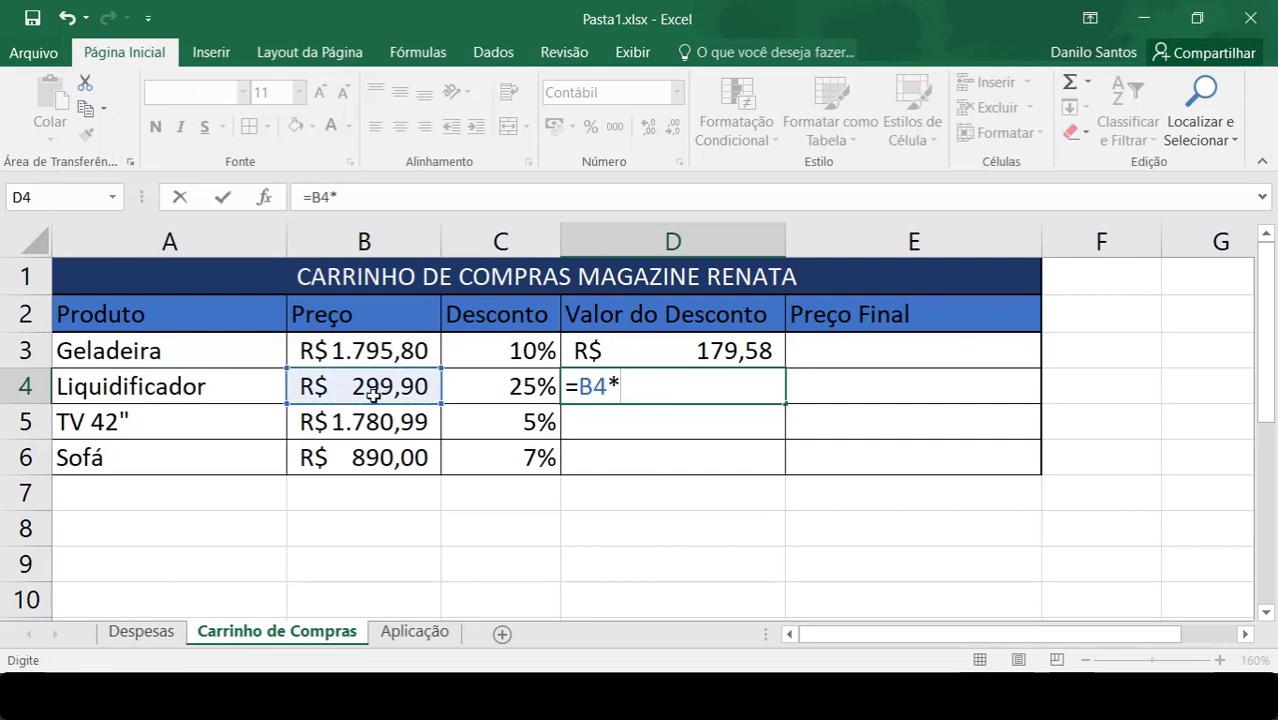
click(527, 385)
key(Return)
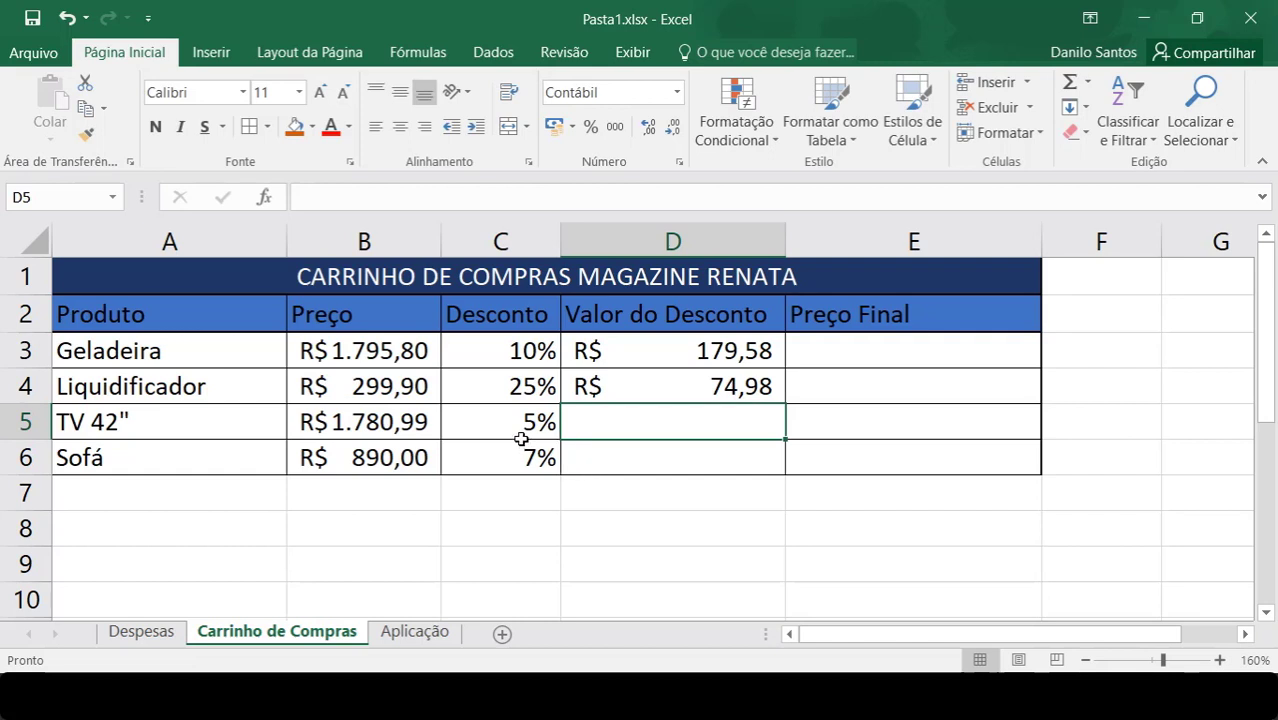
click(496, 390)
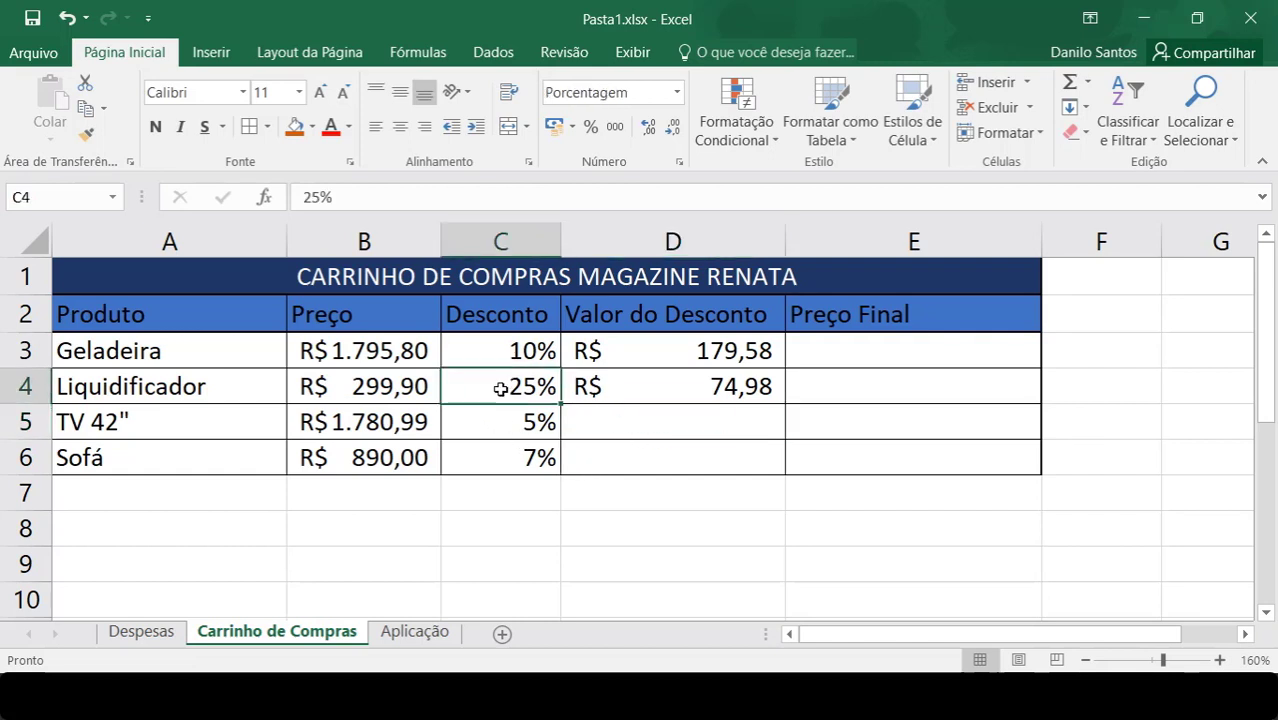
click(404, 391)
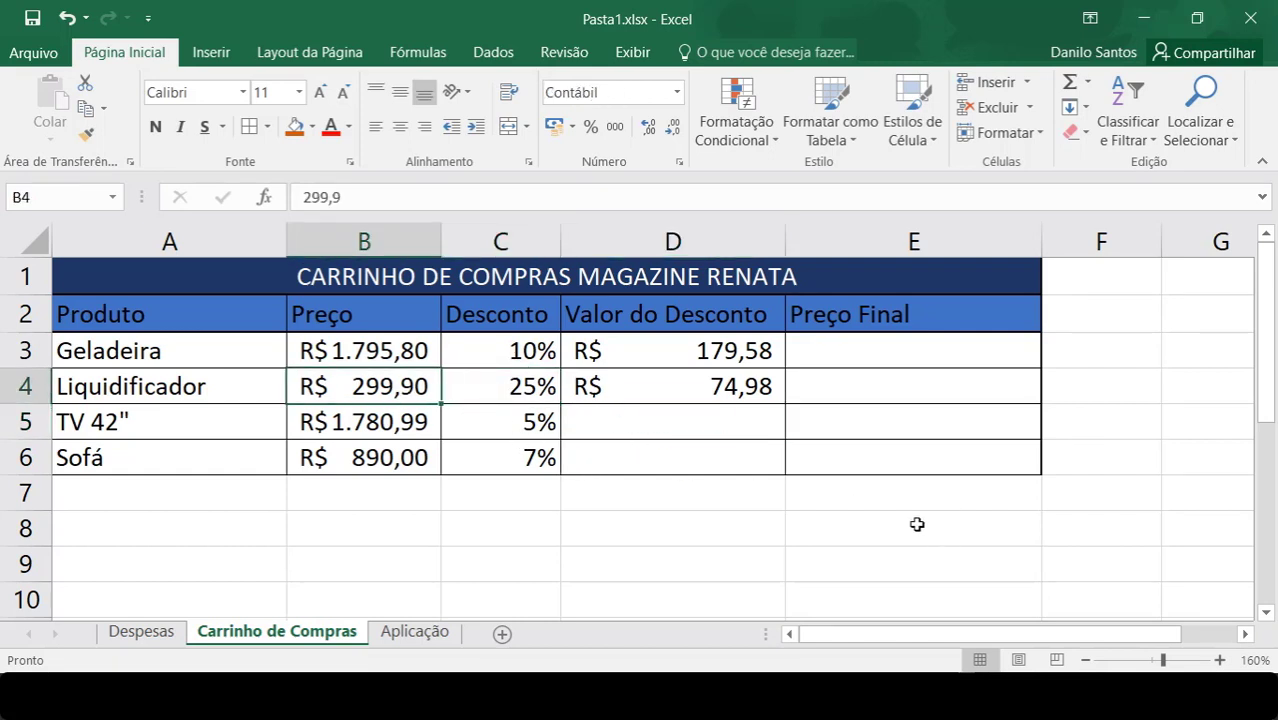
click(760, 400)
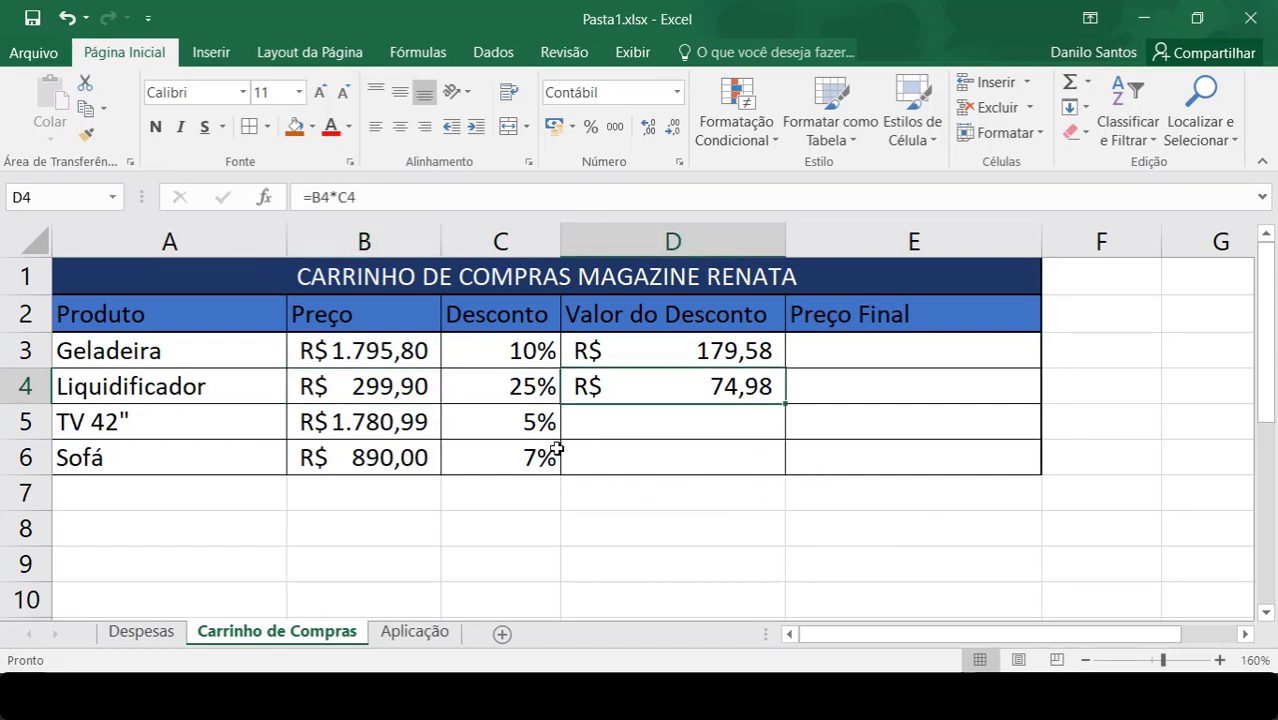
Calculate the TV 42" discount value in D5 with the formula =B5*C5
click(660, 430)
text(=)
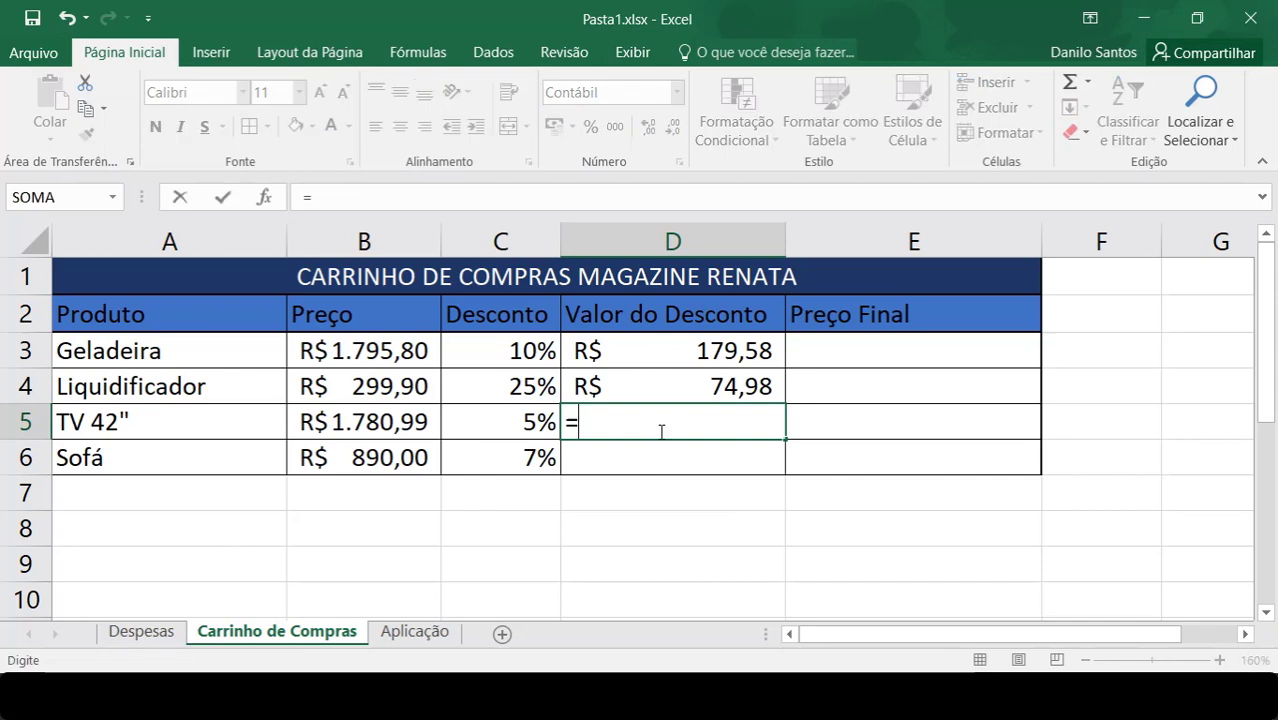
click(379, 421)
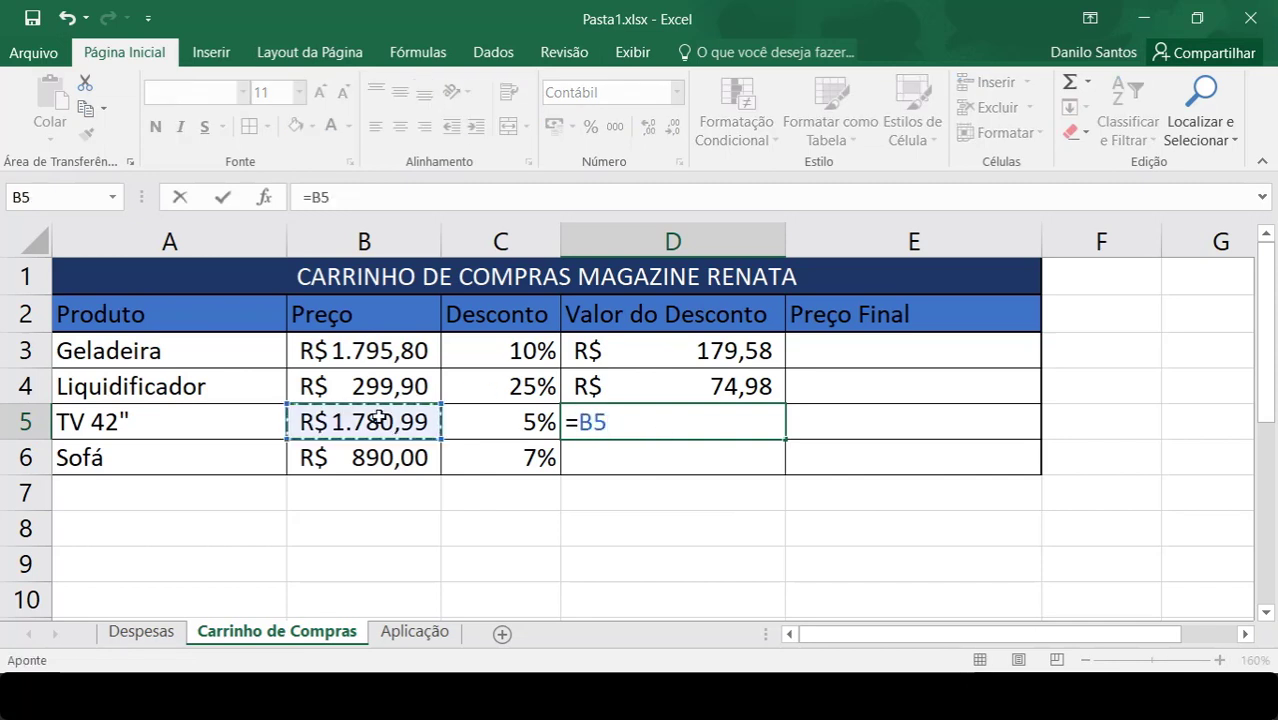
text(*)
click(510, 418)
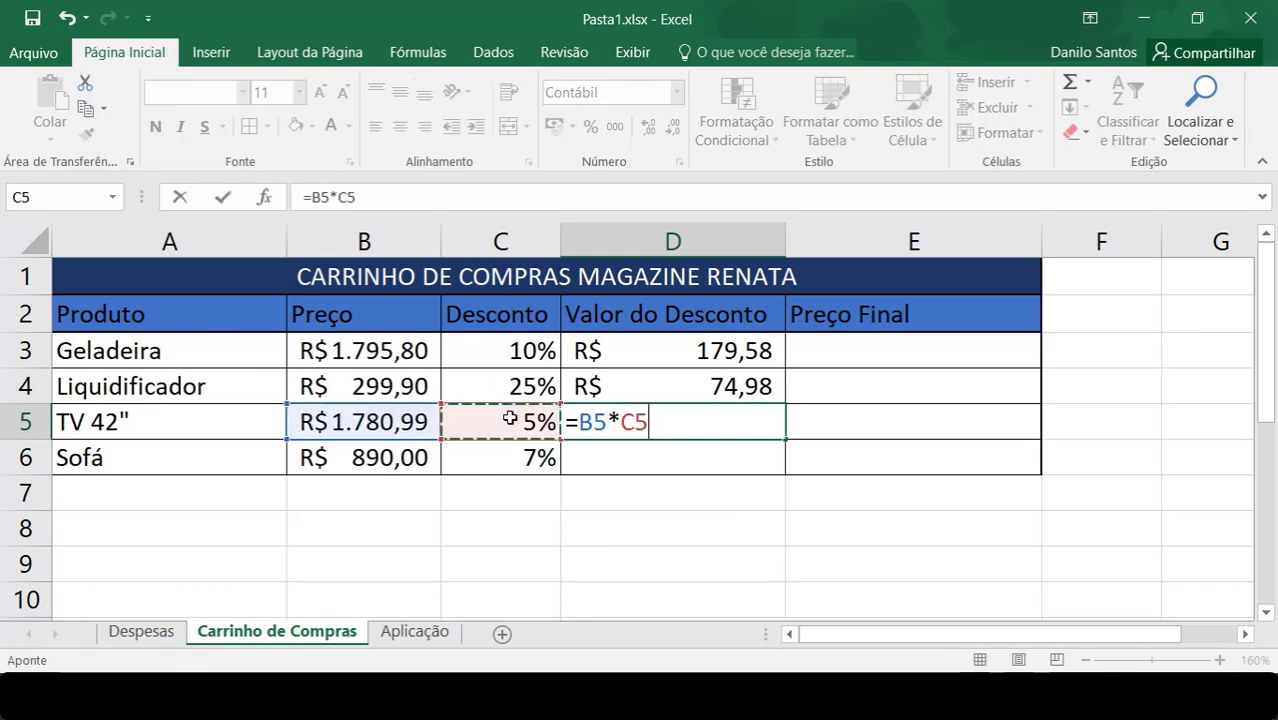
key(Return)
Calculate Sofá's discount value in D6 with the formula =B6*C6
text(=)
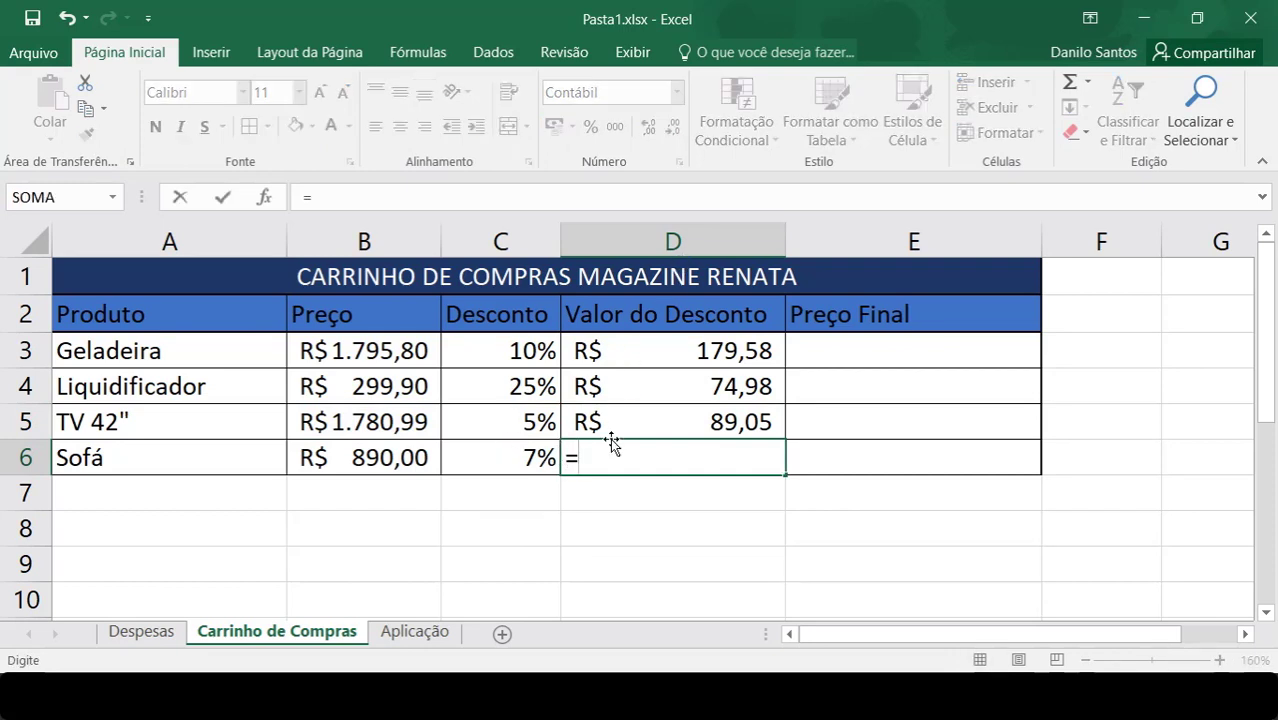
click(350, 458)
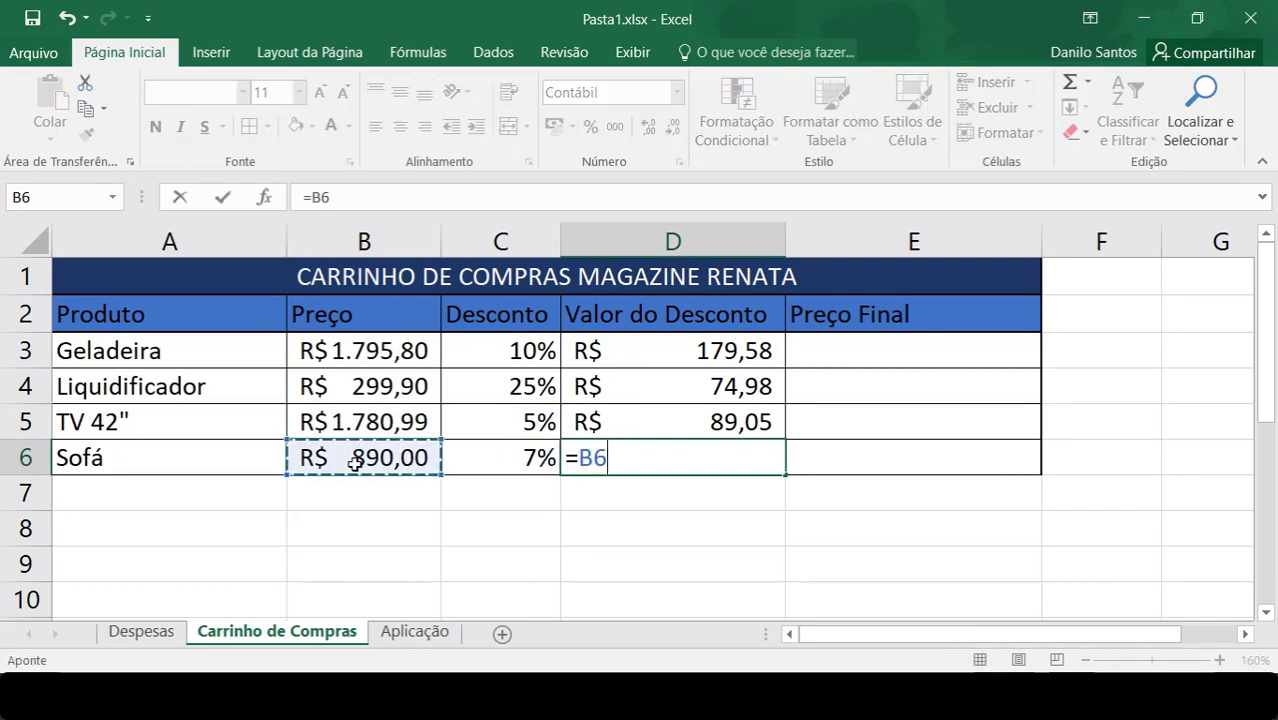
text(*)
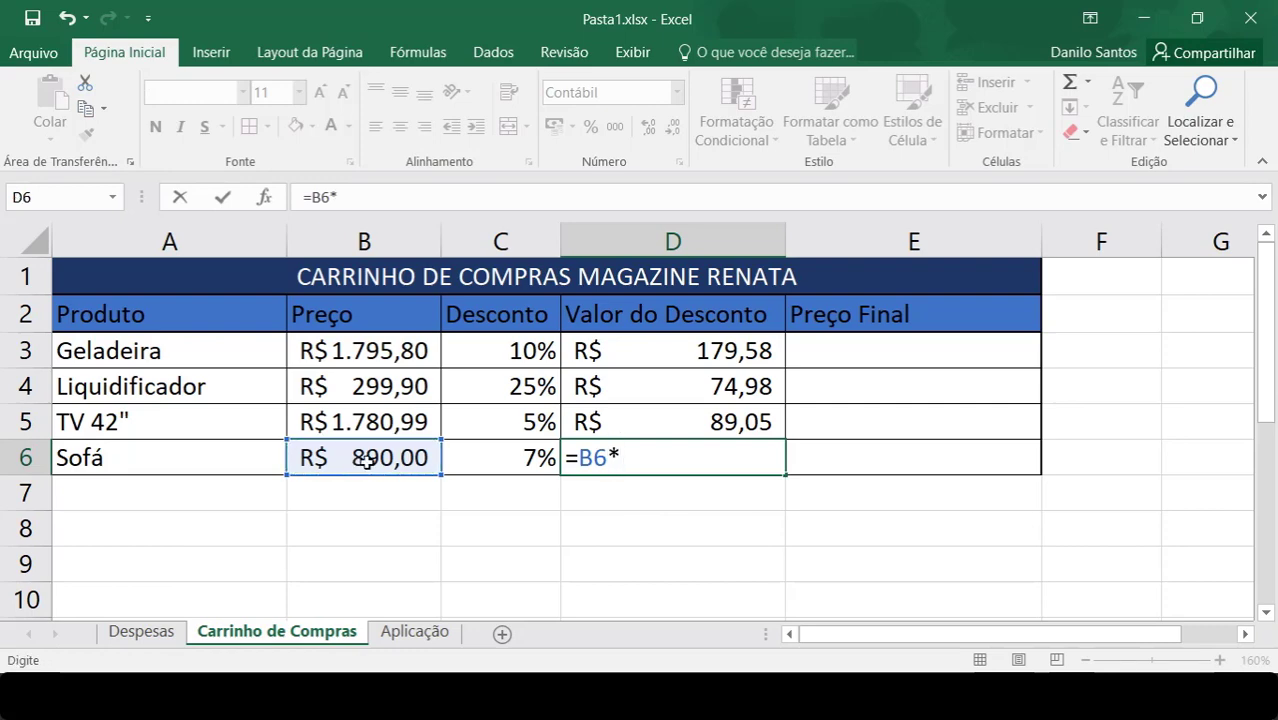
click(493, 463)
key(Return)
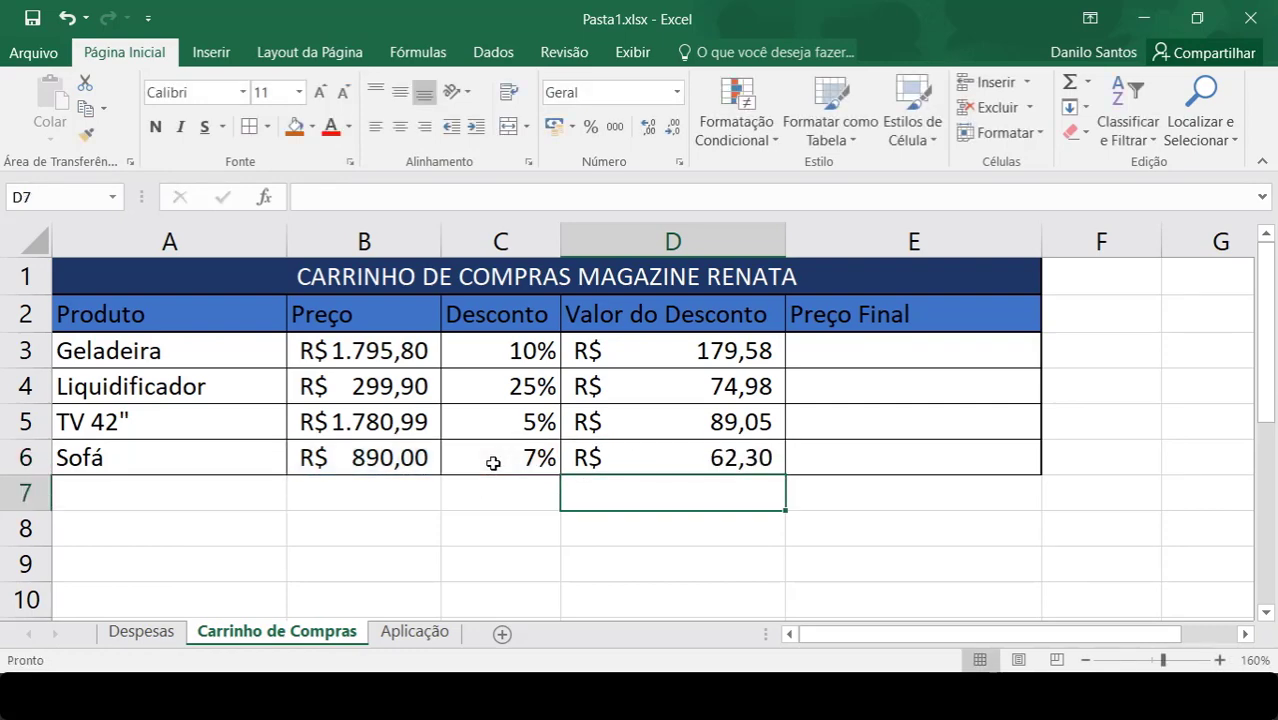
click(740, 452)
click(921, 535)
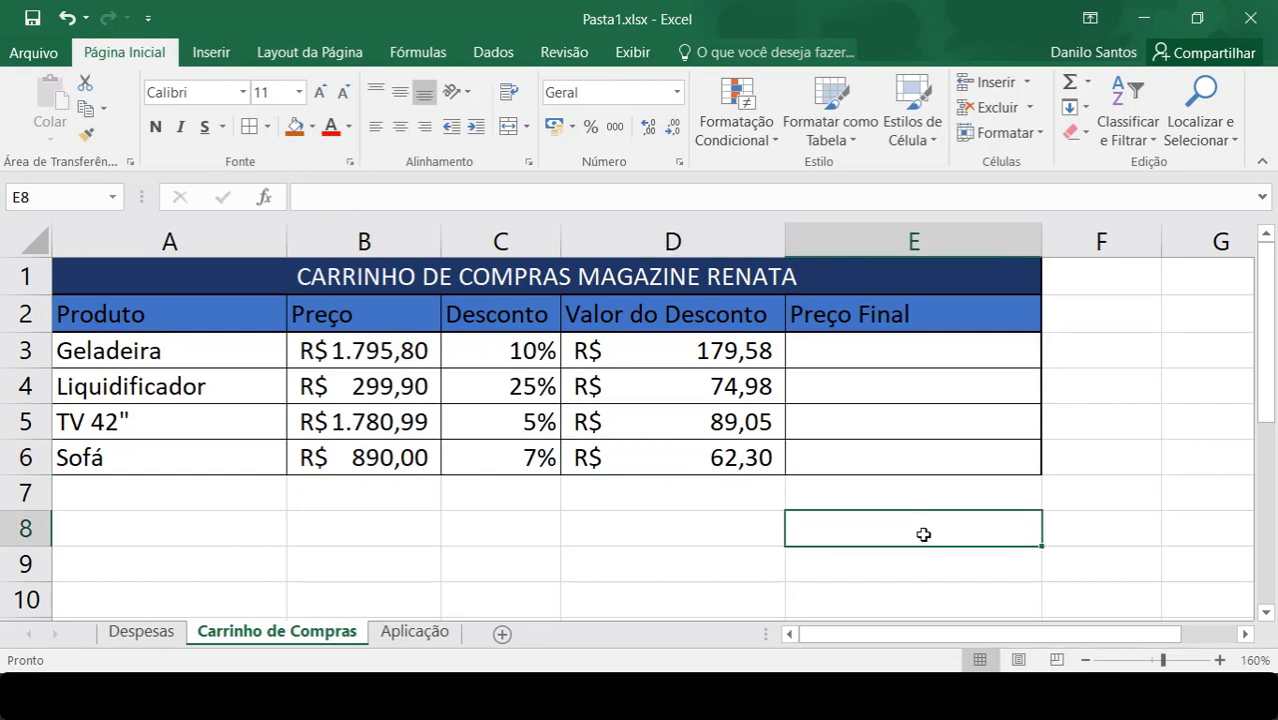
Calculate Geladeira's Preço Final in E3 by subtracting the discount value from the price with =B3-D3
click(852, 347)
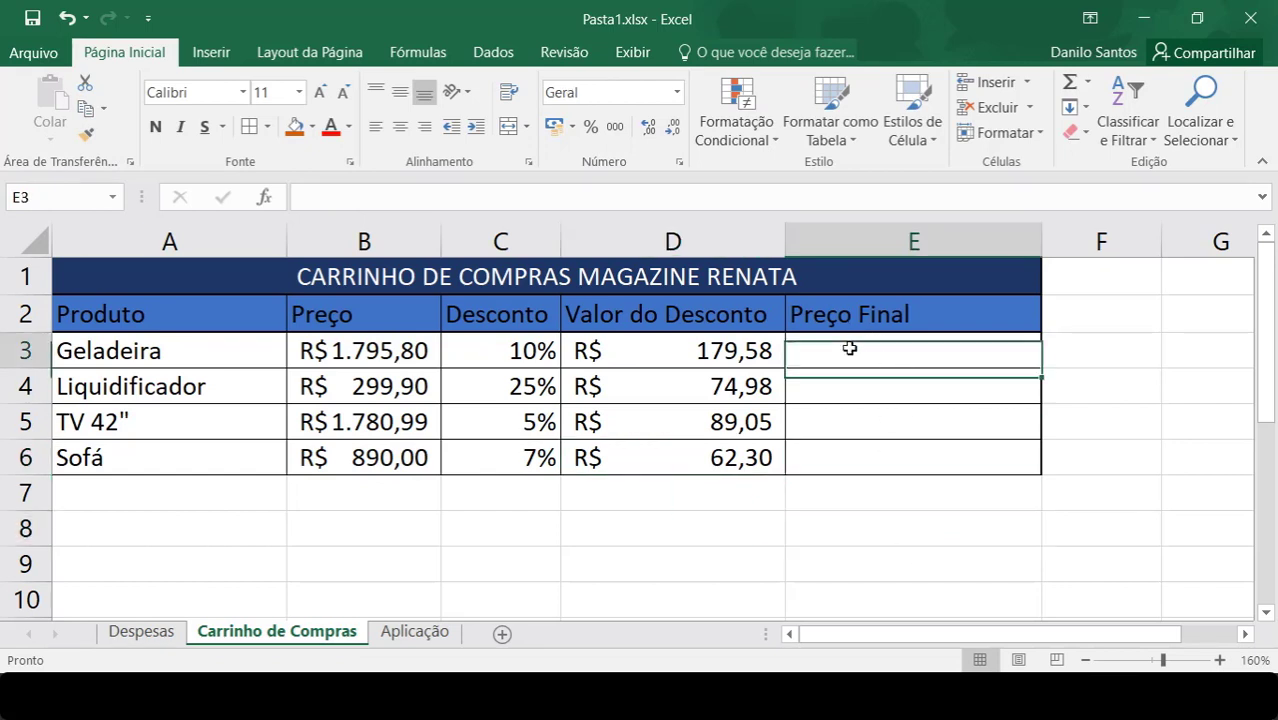
click(358, 352)
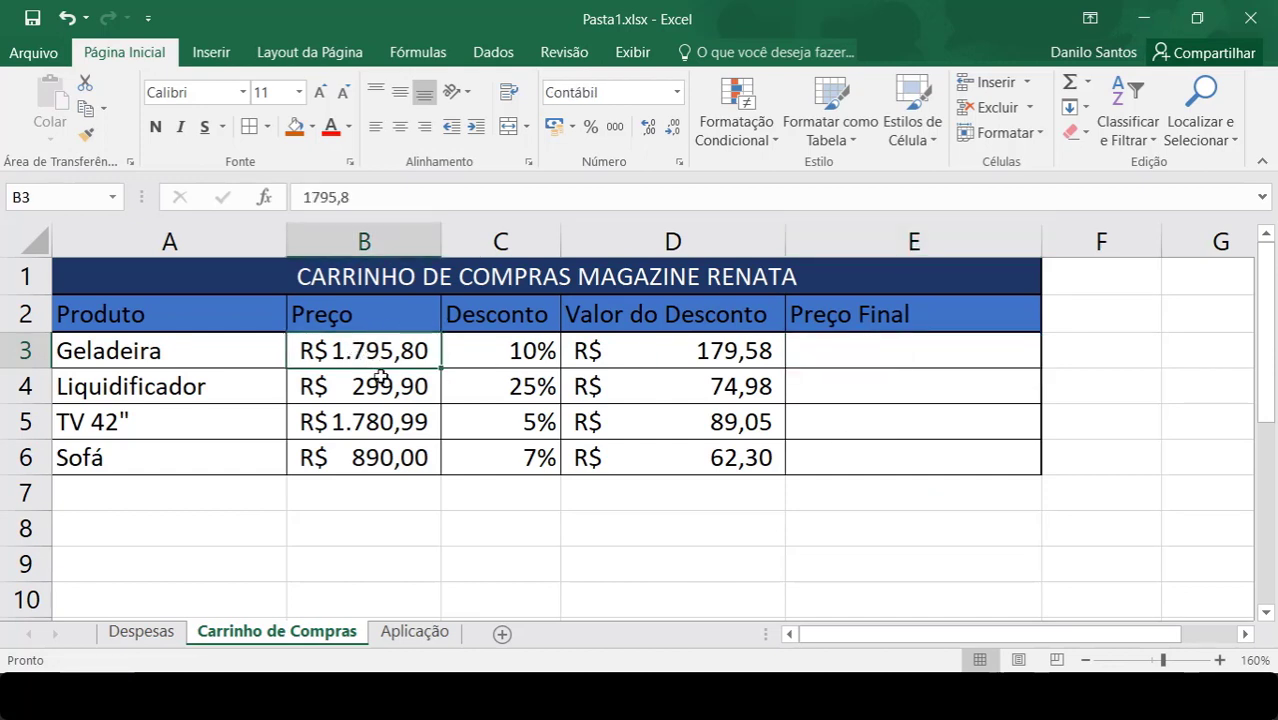
click(689, 354)
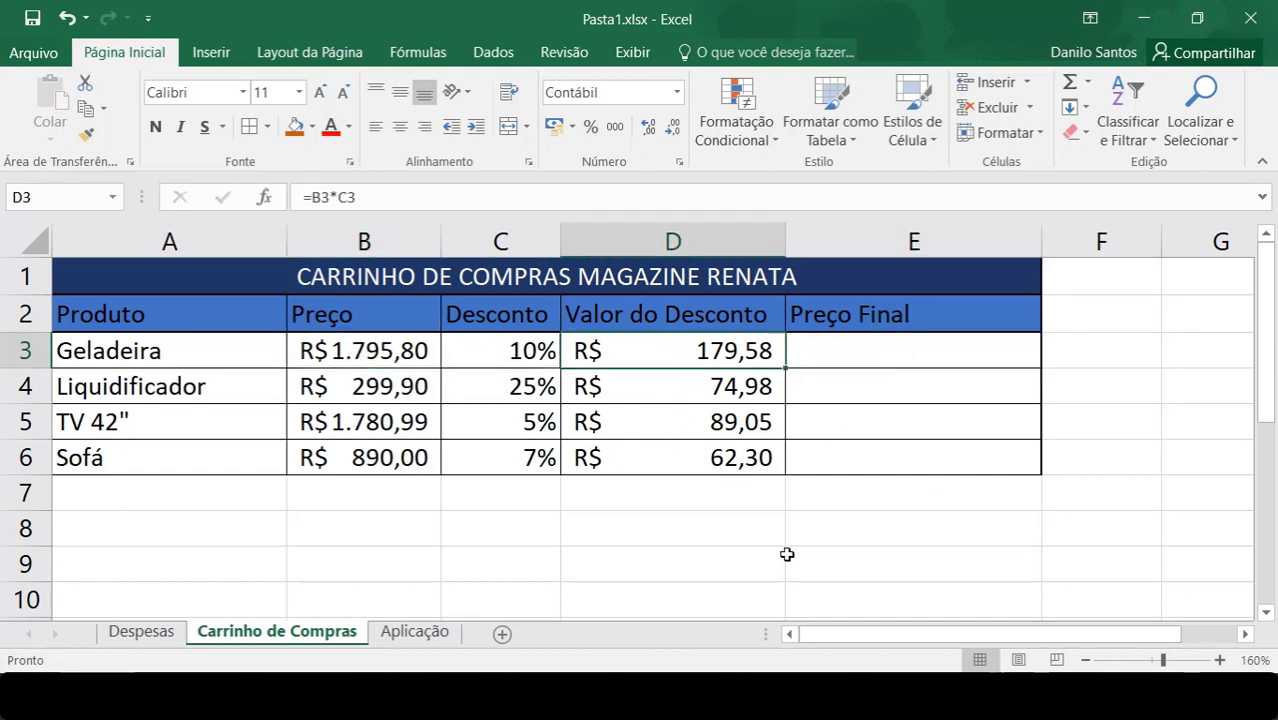
click(905, 343)
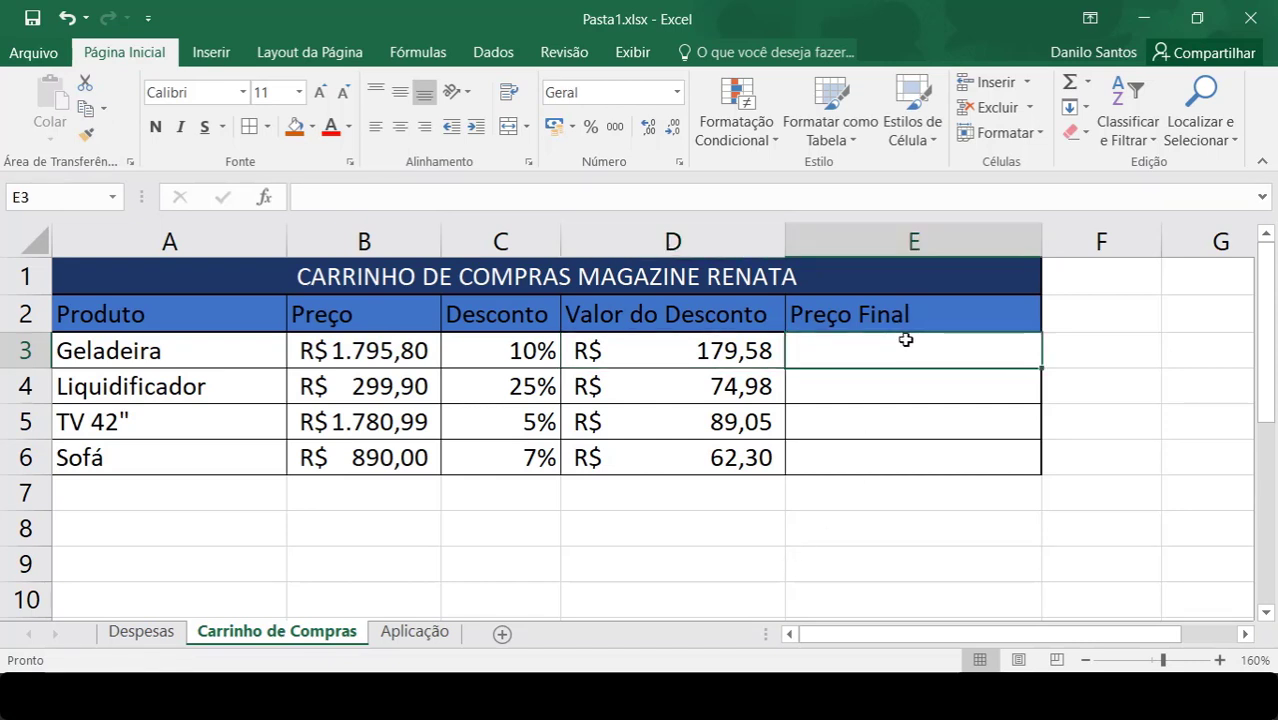
text(=)
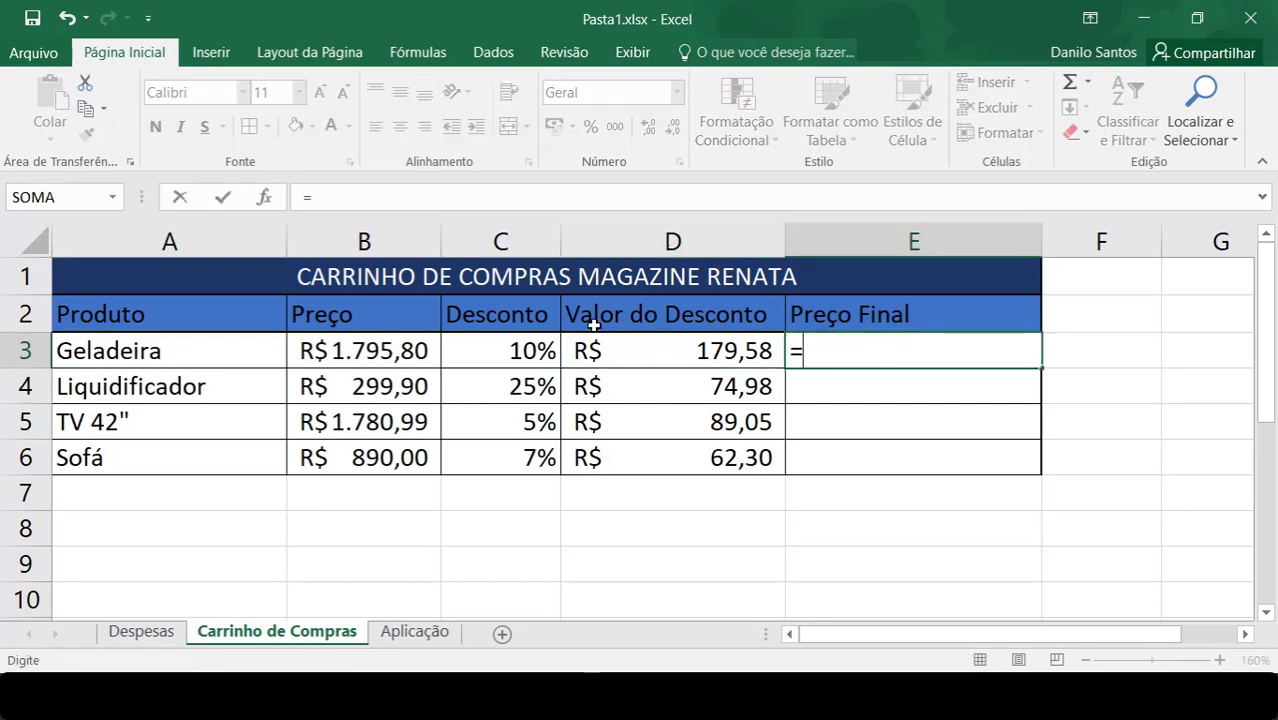
click(388, 341)
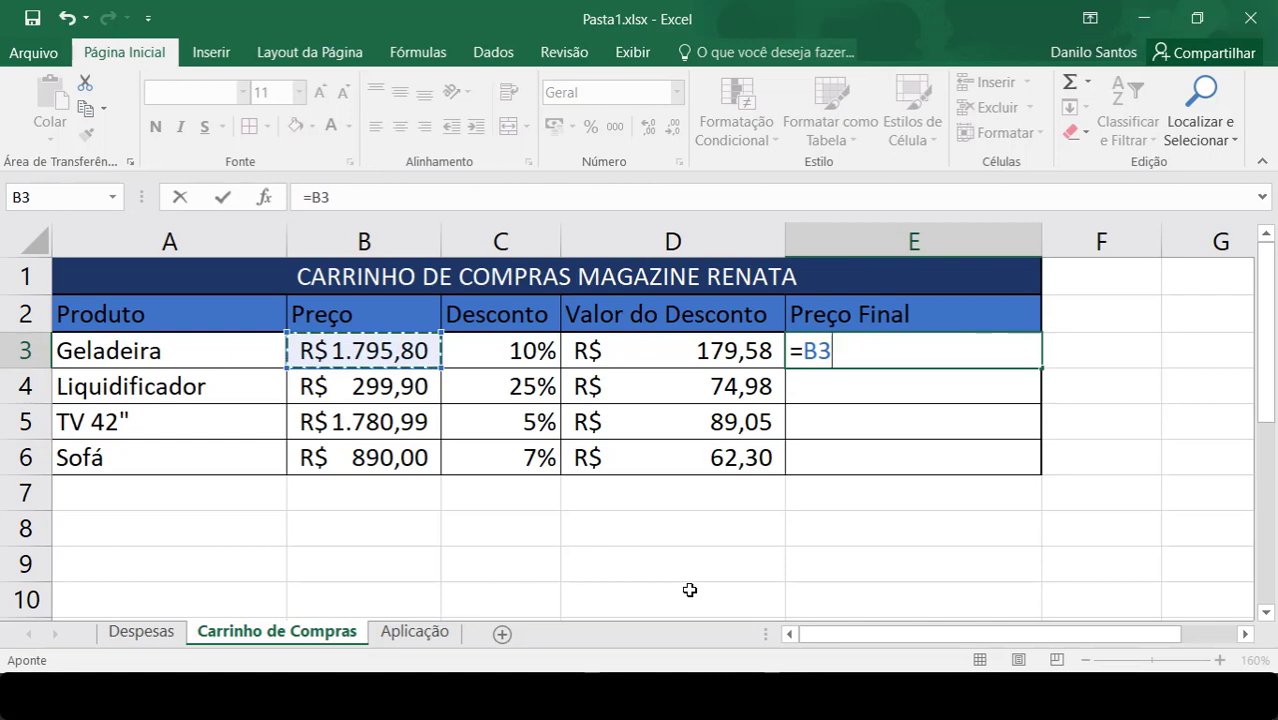
text(-)
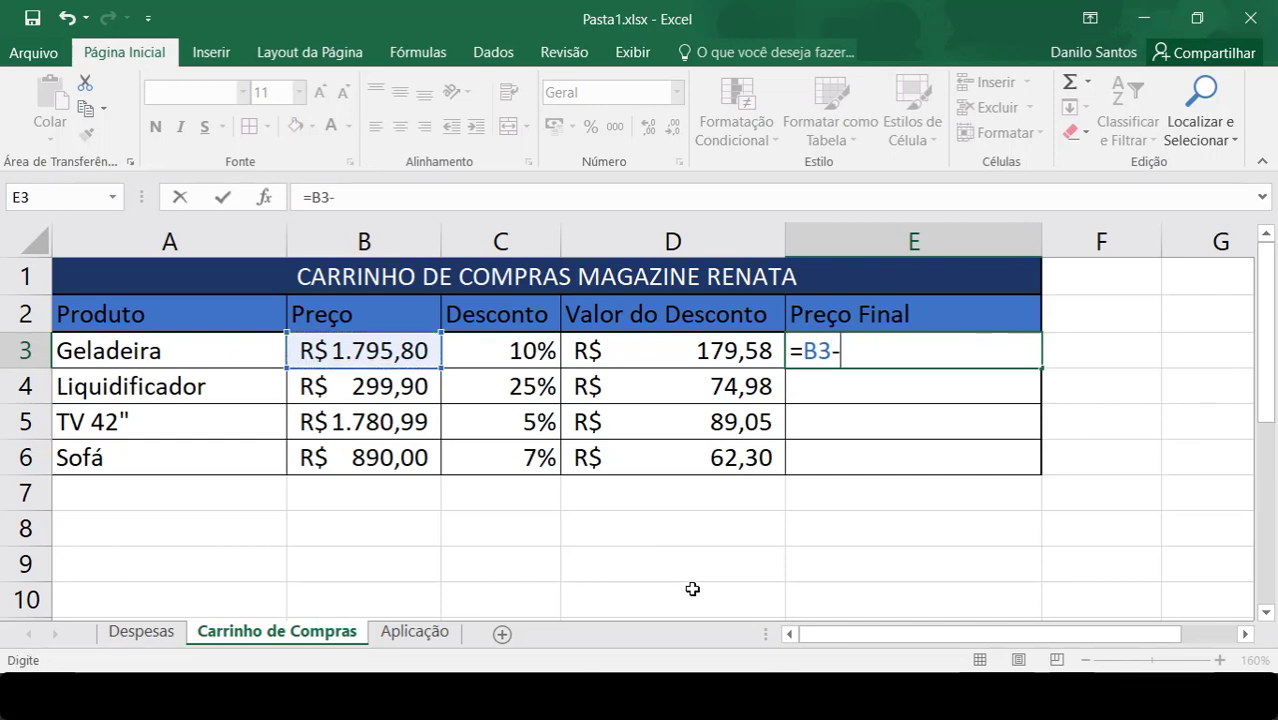
click(700, 348)
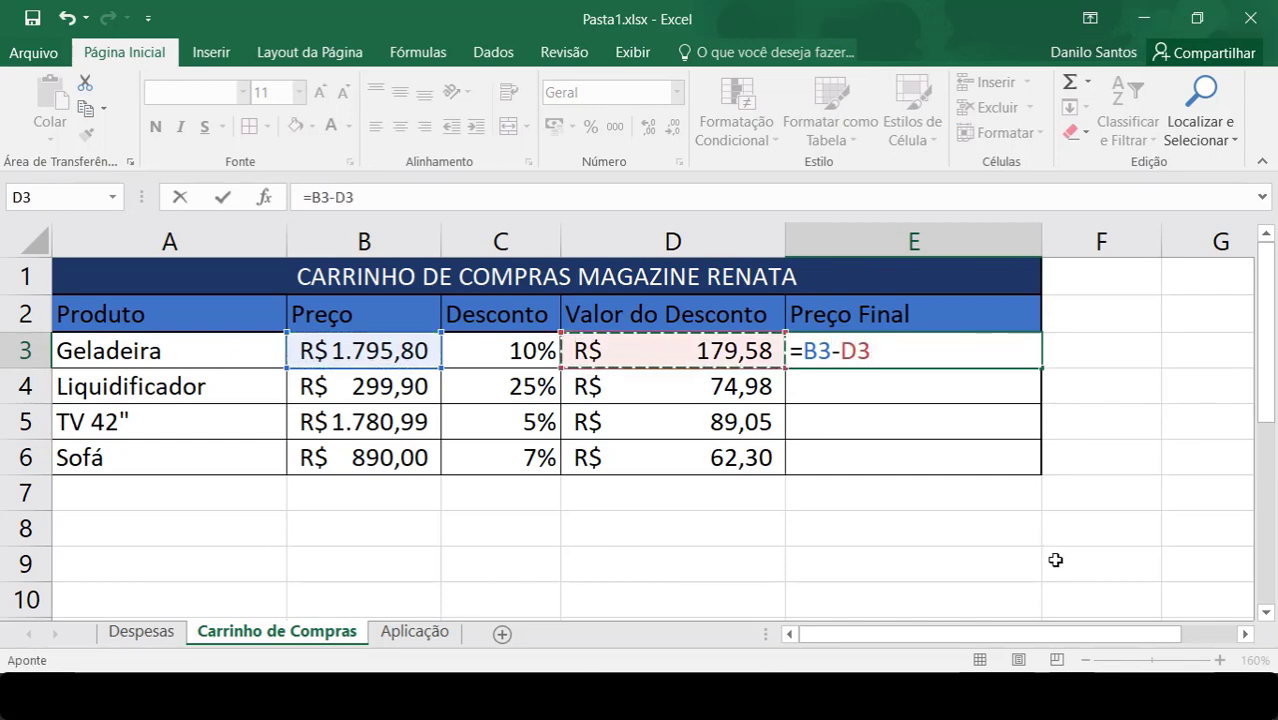
key(Return)
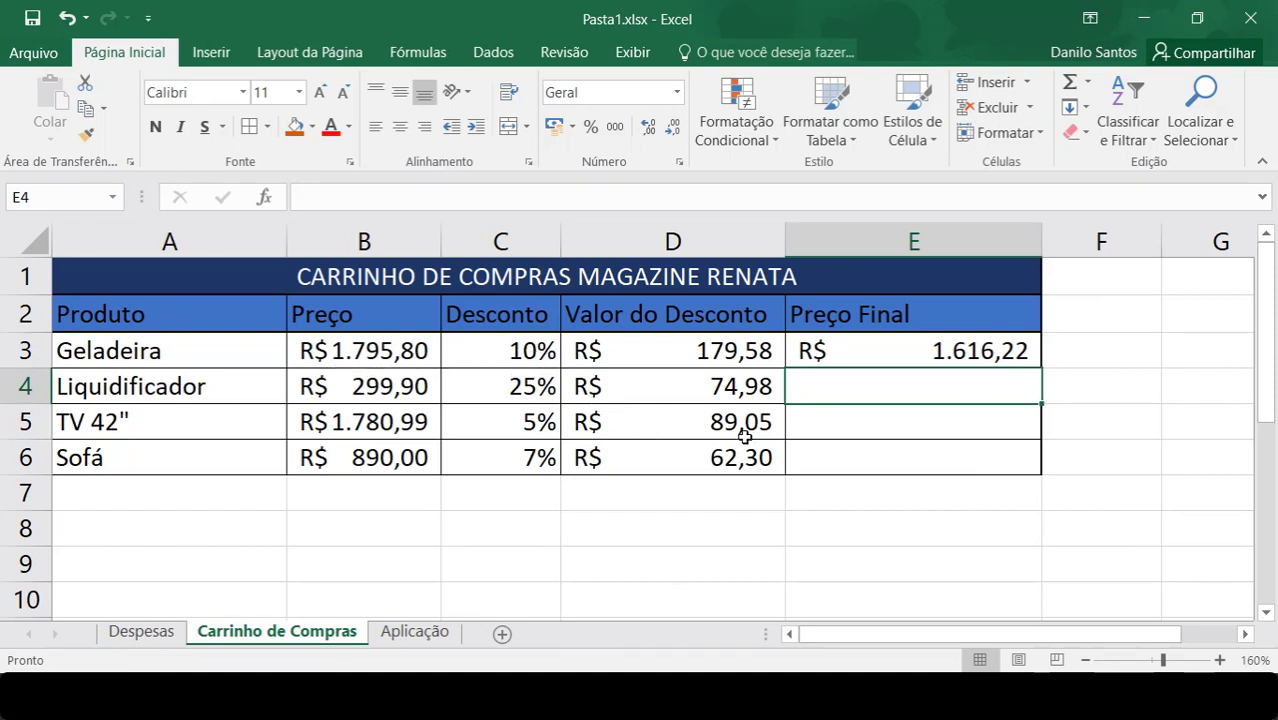
Copy the Preço Final formula from E3 down to E4:E6 and review the resulting formulas against Valor do Desconto
click(1000, 348)
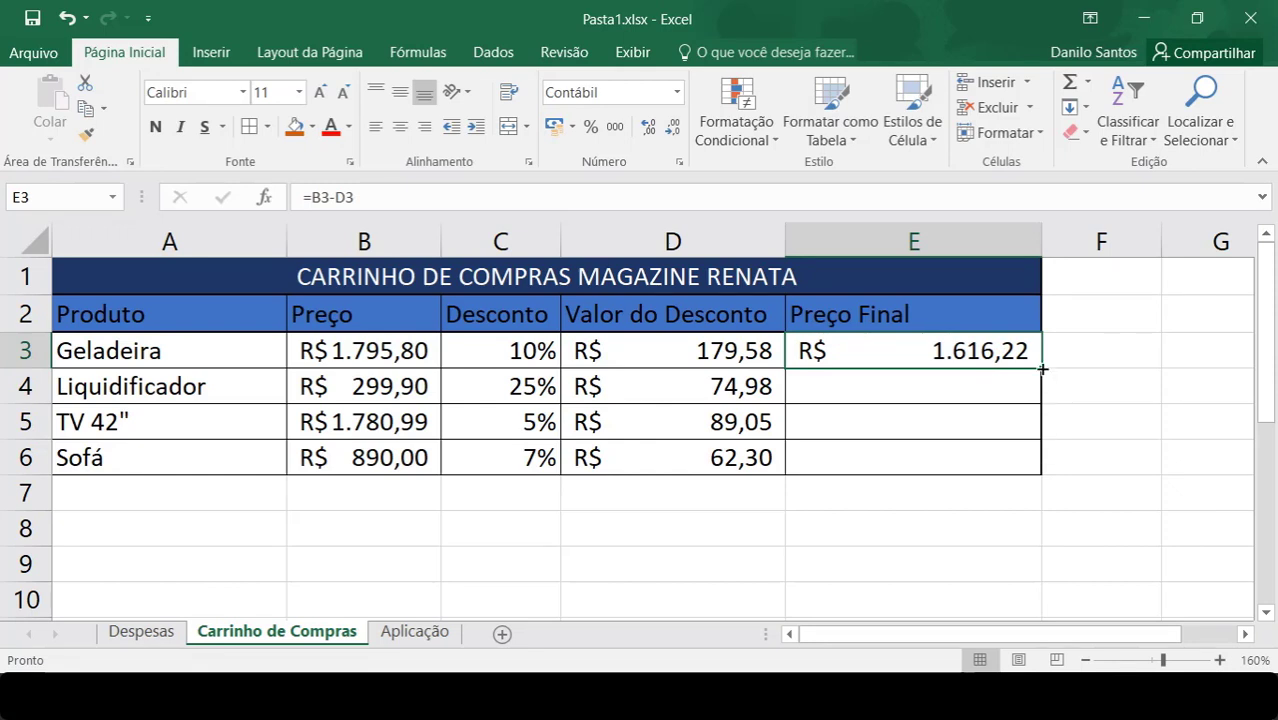
drag(1043, 372, 1038, 458)
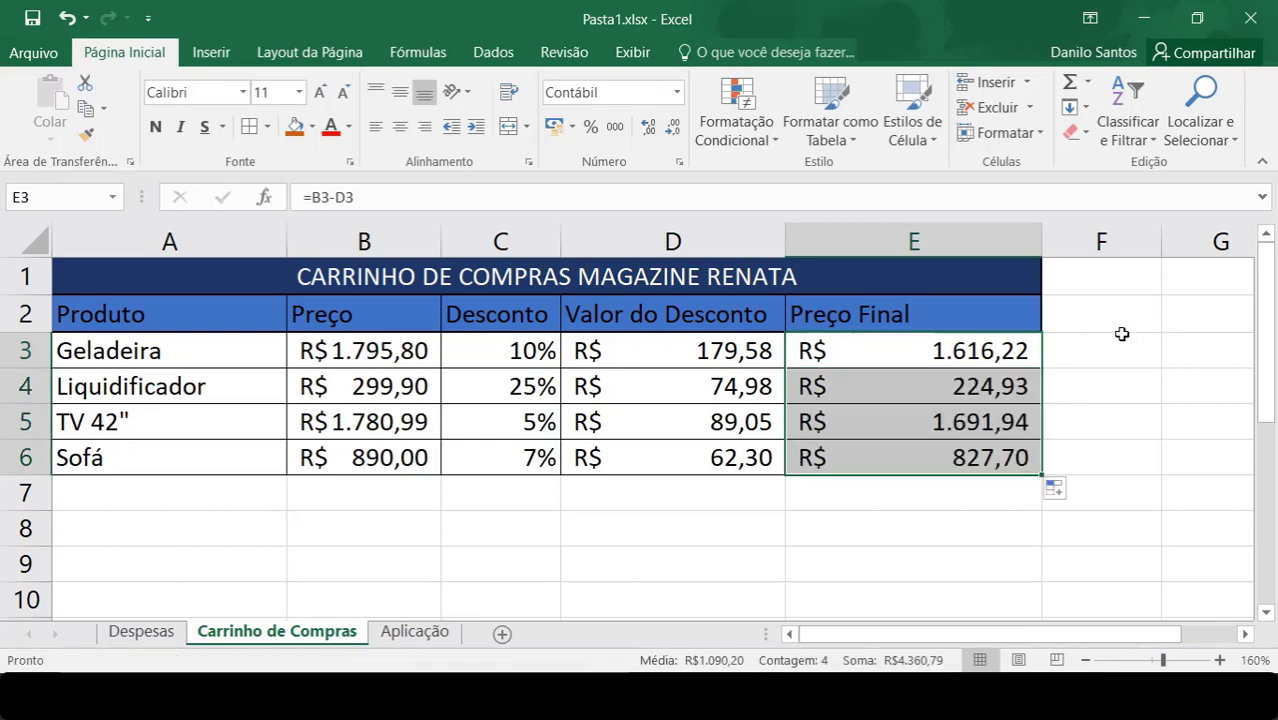
click(1083, 425)
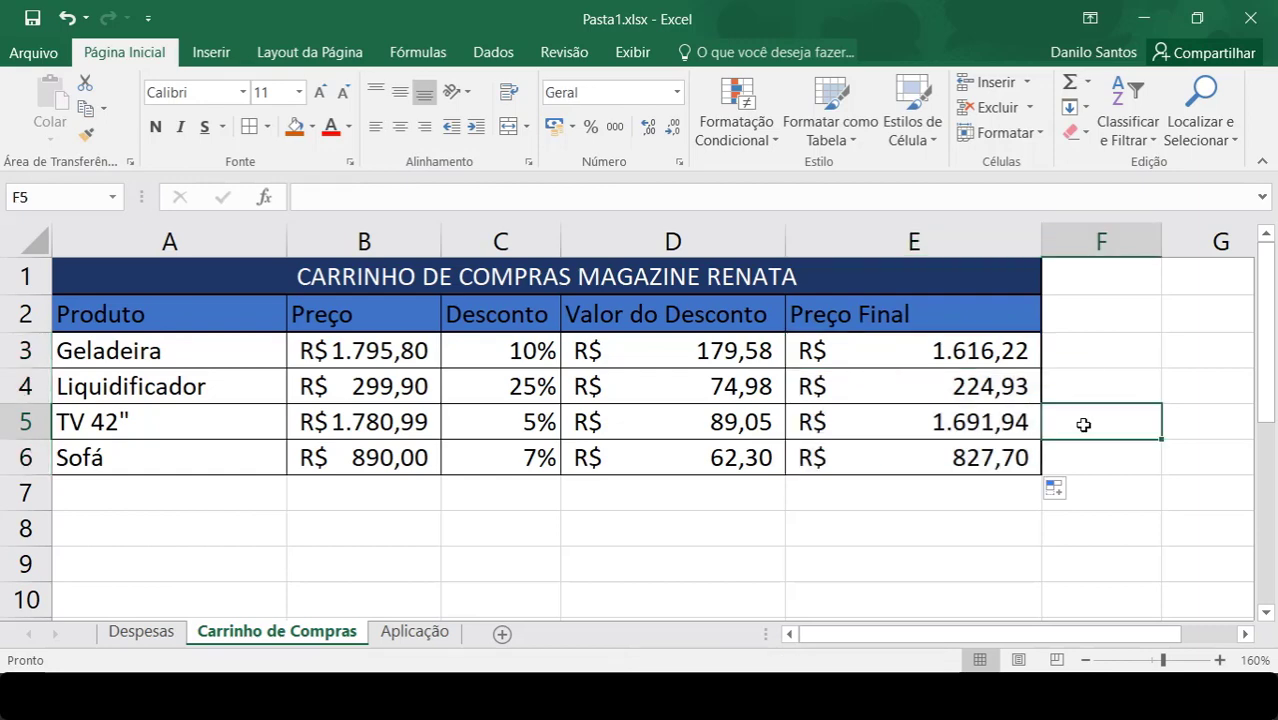
click(980, 458)
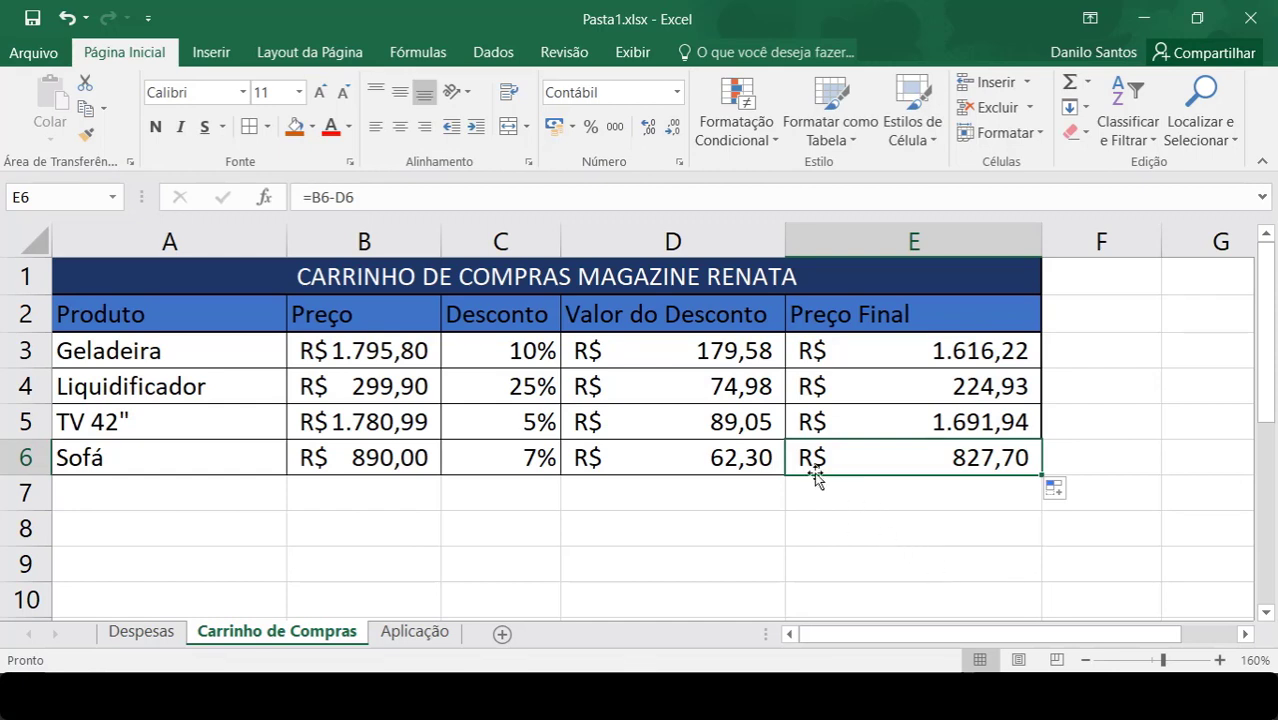
click(708, 351)
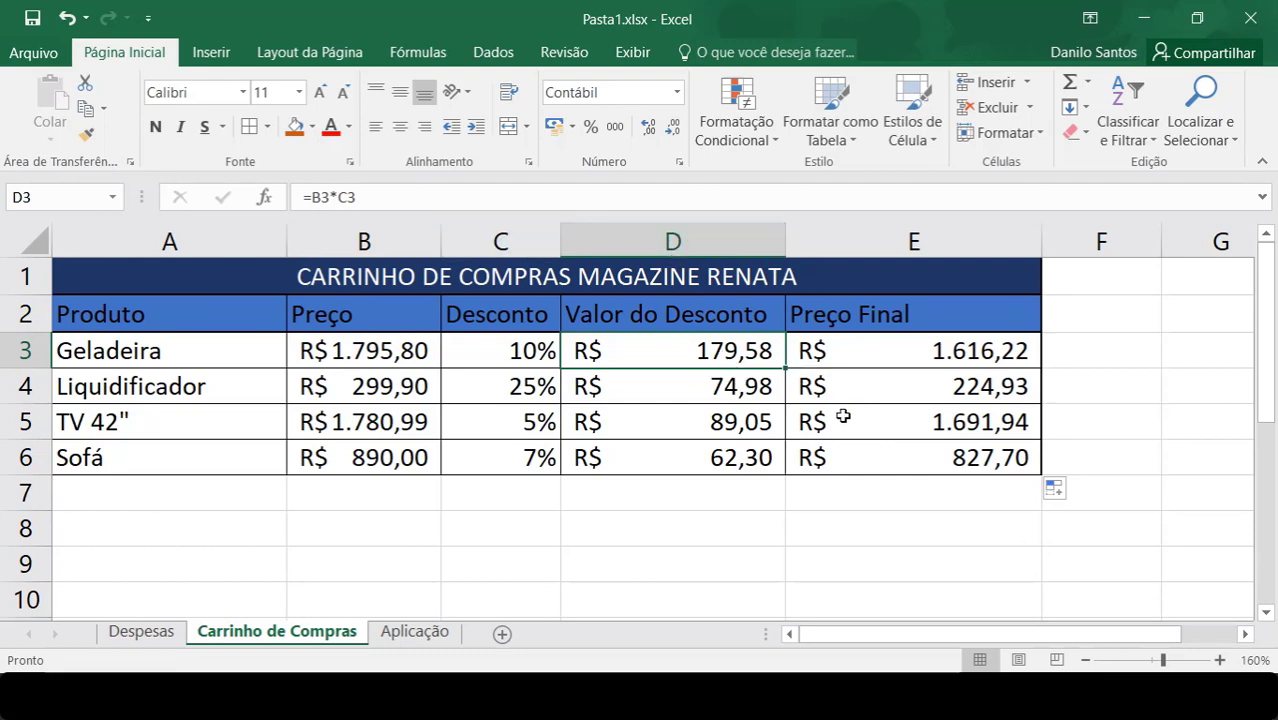
Clear the Preço Final formulas from E3:E6
click(936, 352)
drag(975, 455, 868, 450)
click(826, 386)
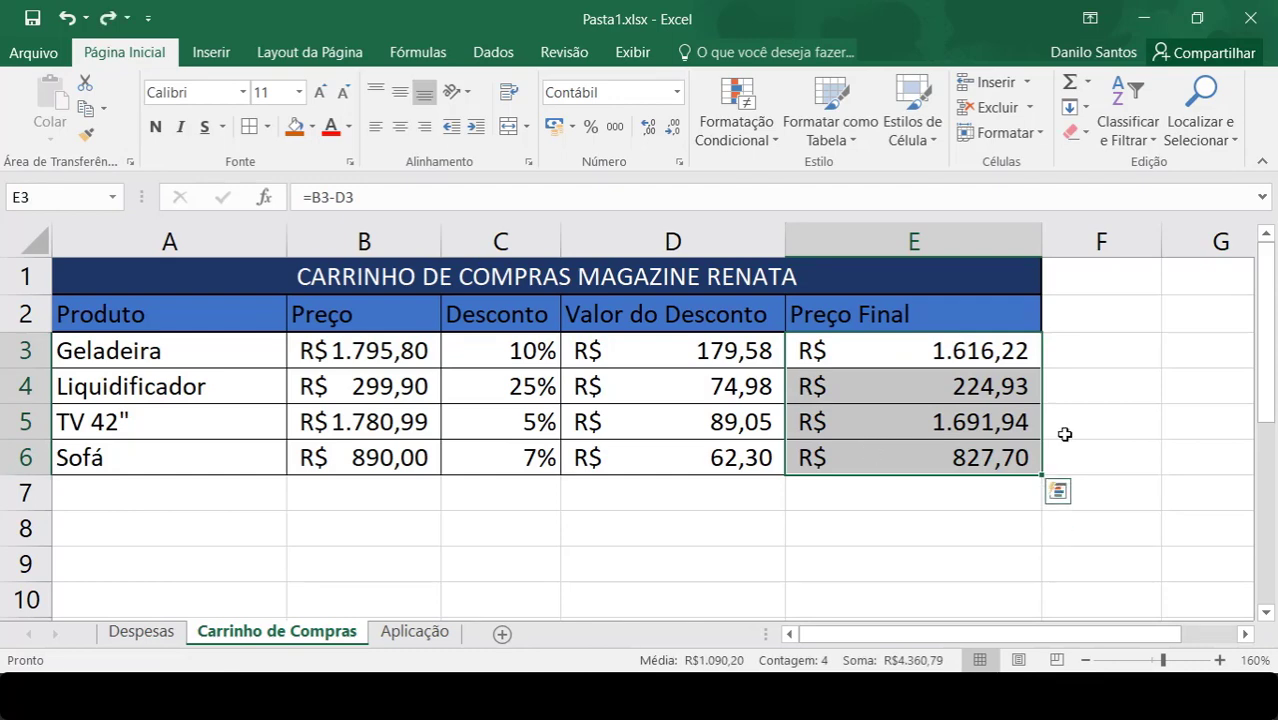
key(Delete)
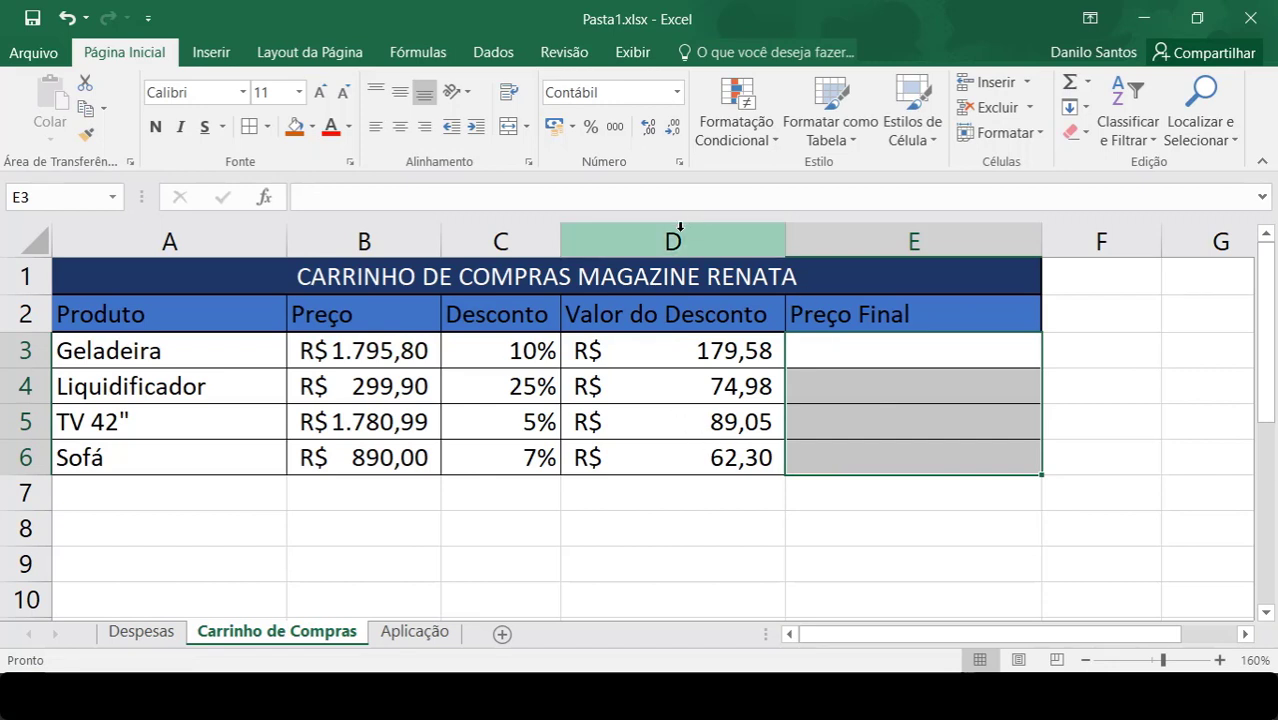
Delete the whole Valor do Desconto column (column D) from the shopping cart table
click(916, 451)
click(877, 349)
drag(877, 349, 870, 449)
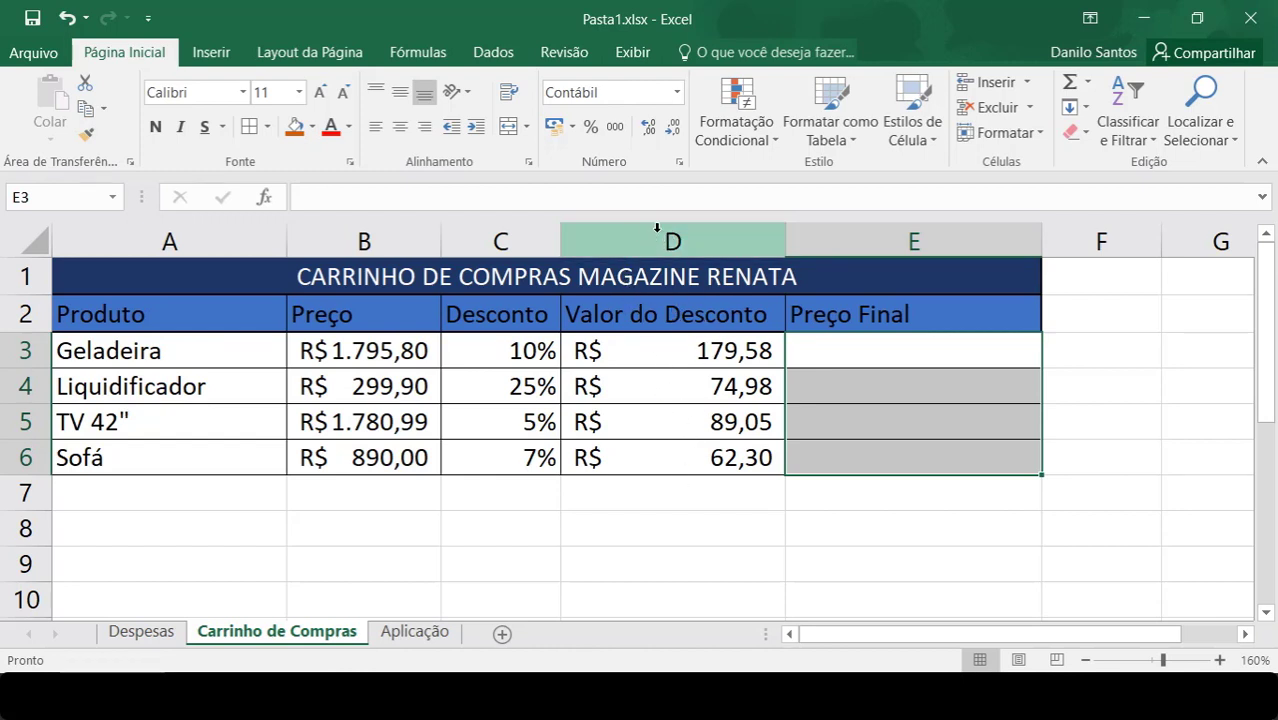
click(710, 241)
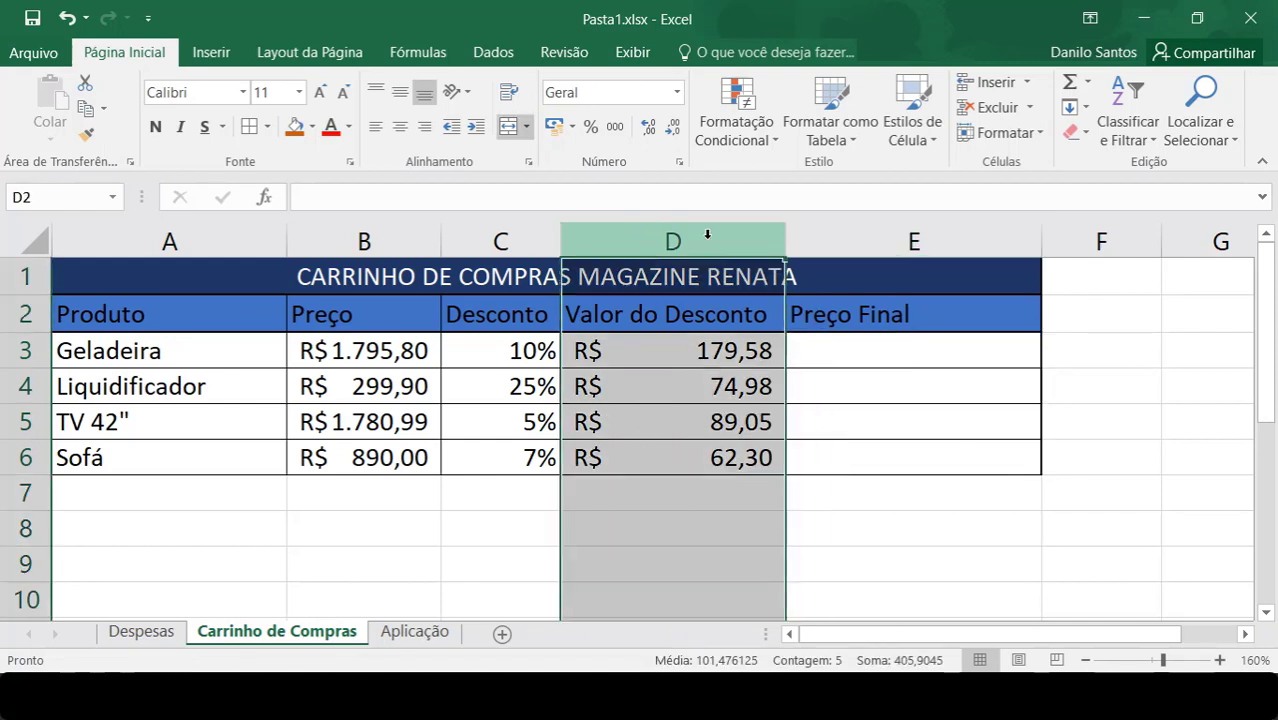
right_click(709, 242)
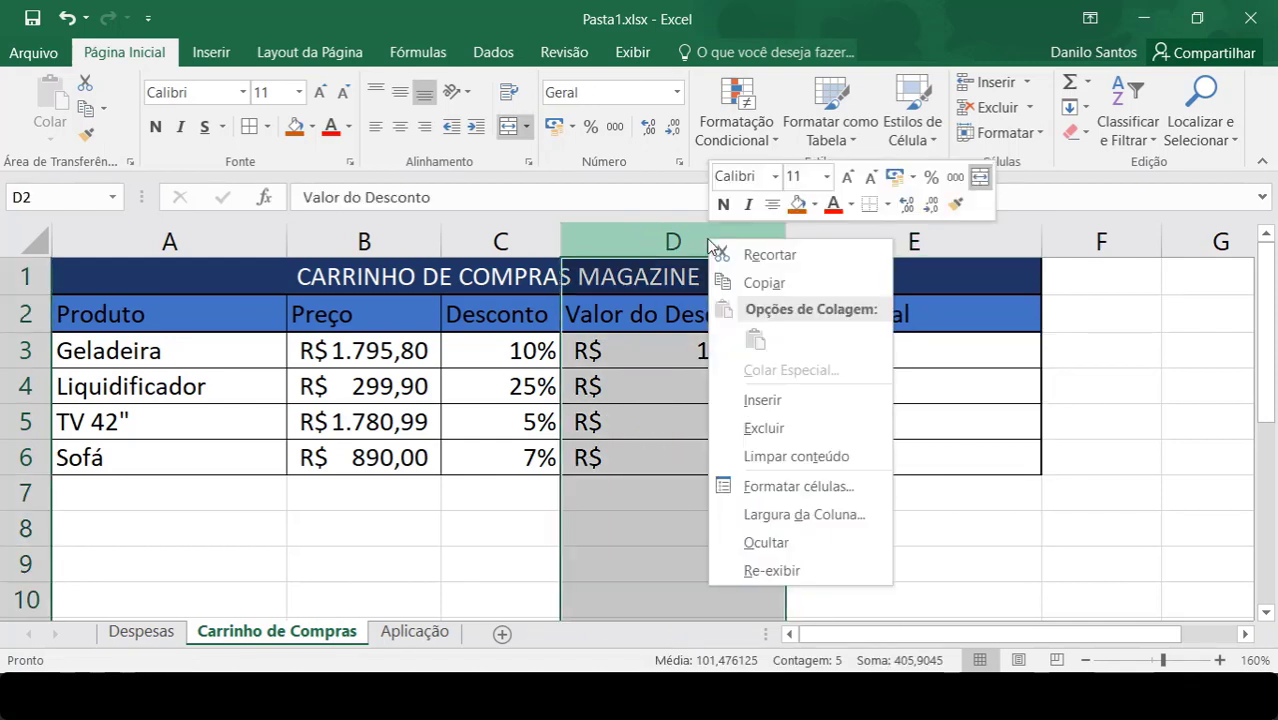
click(781, 432)
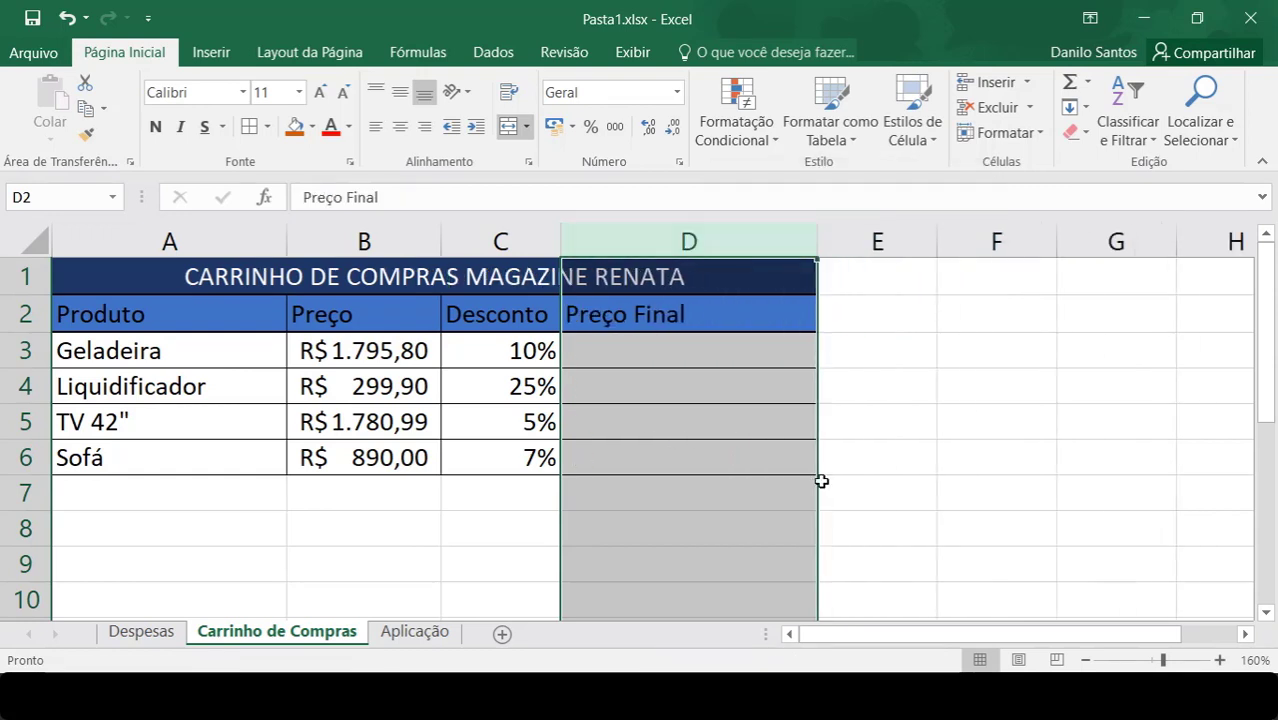
click(918, 448)
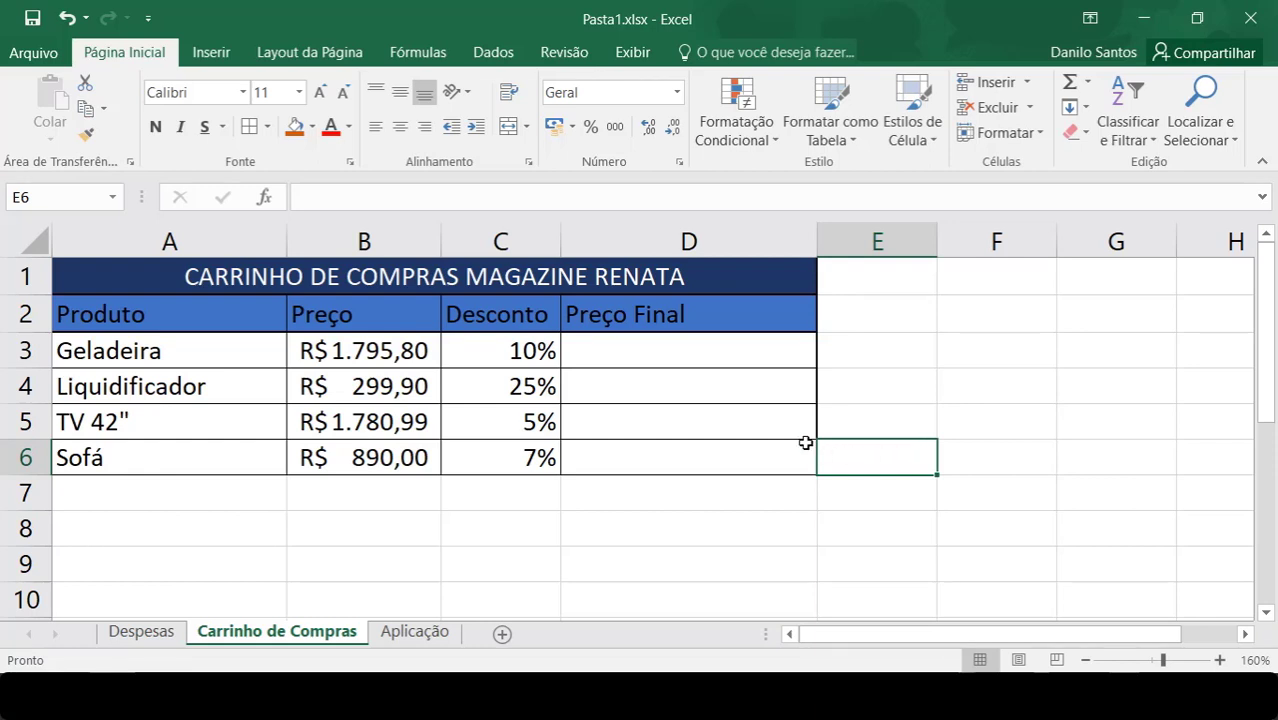
click(930, 318)
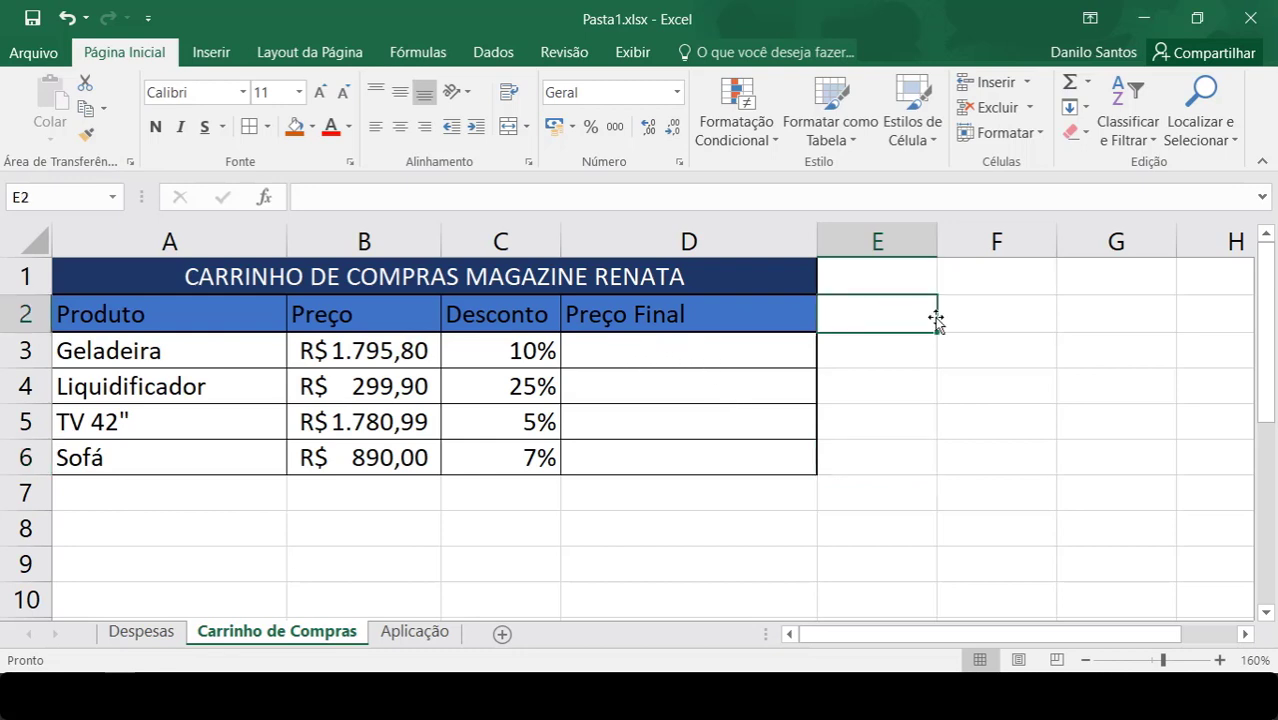
Calculate Geladeira's Preço Final in D3 directly from price and discount percentage with the formula =B3-B3*C3
click(670, 346)
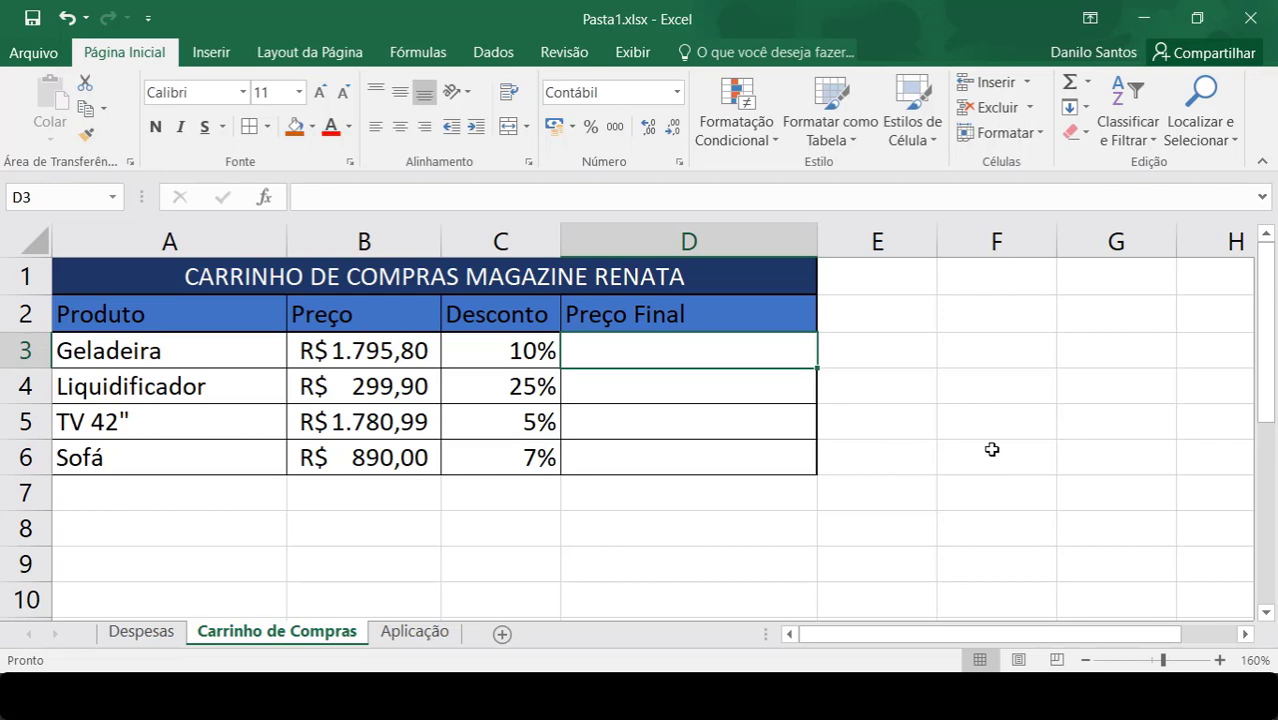
text(=)
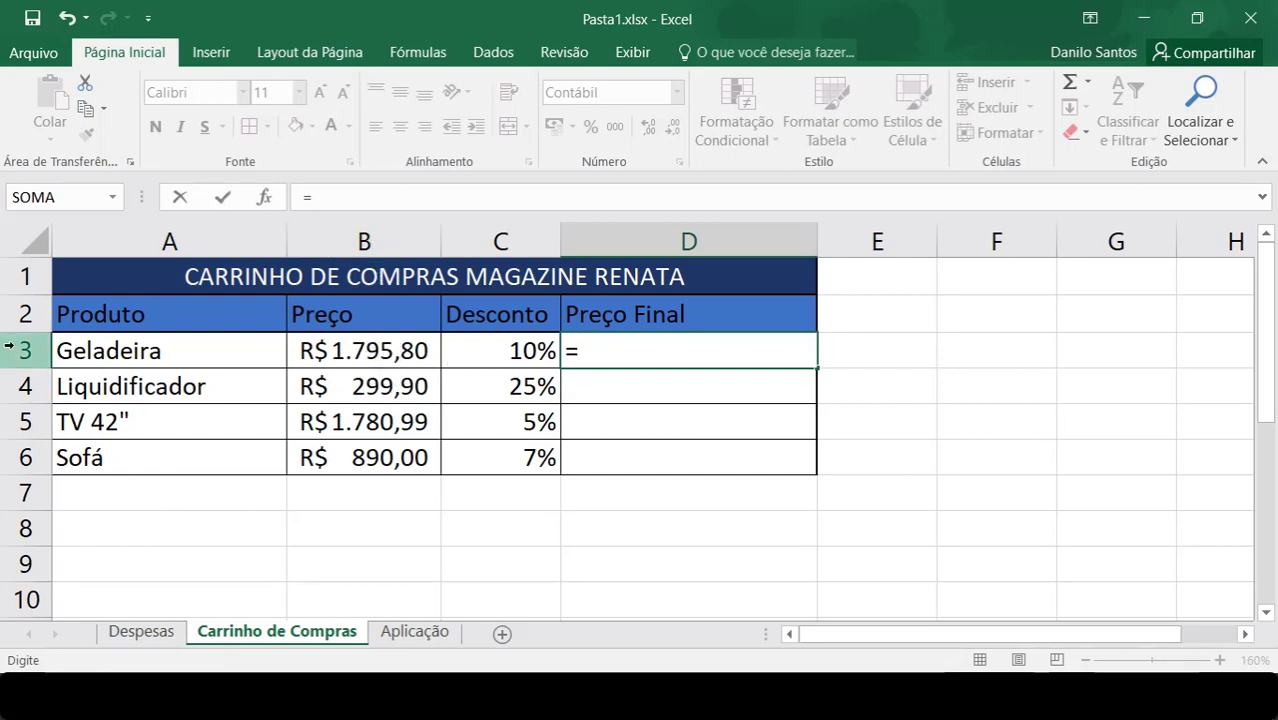
click(363, 349)
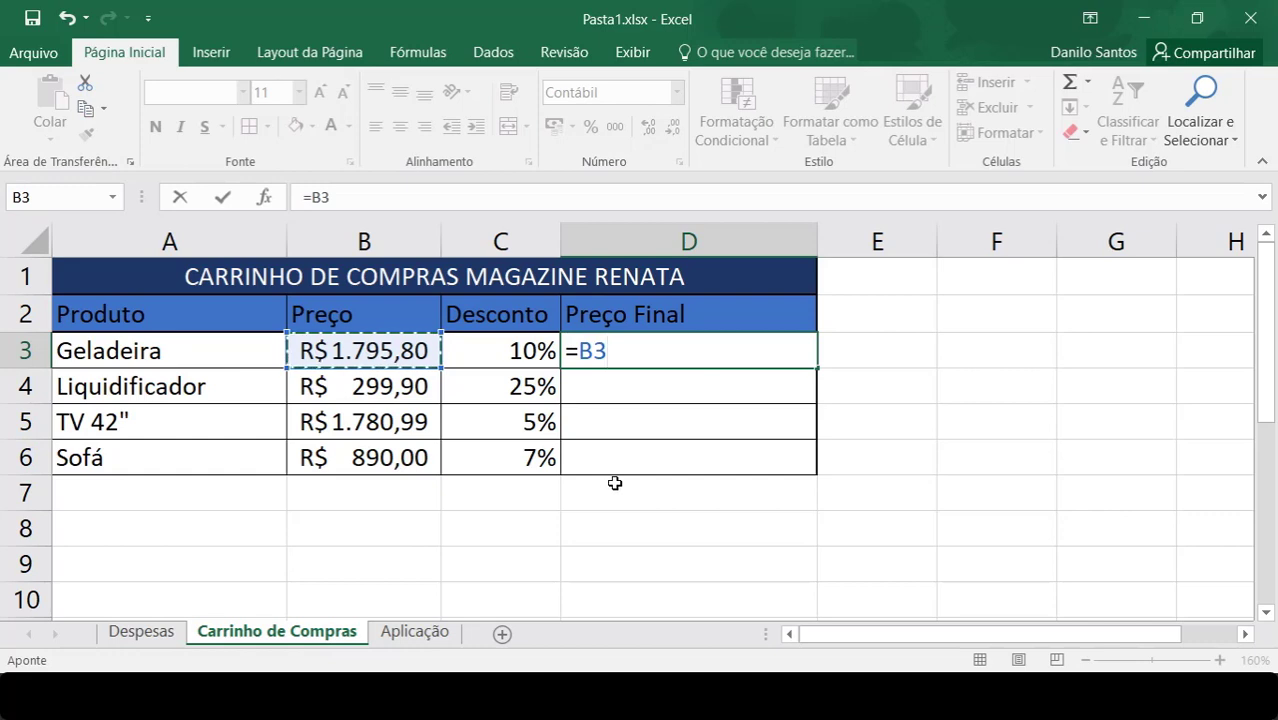
text(-)
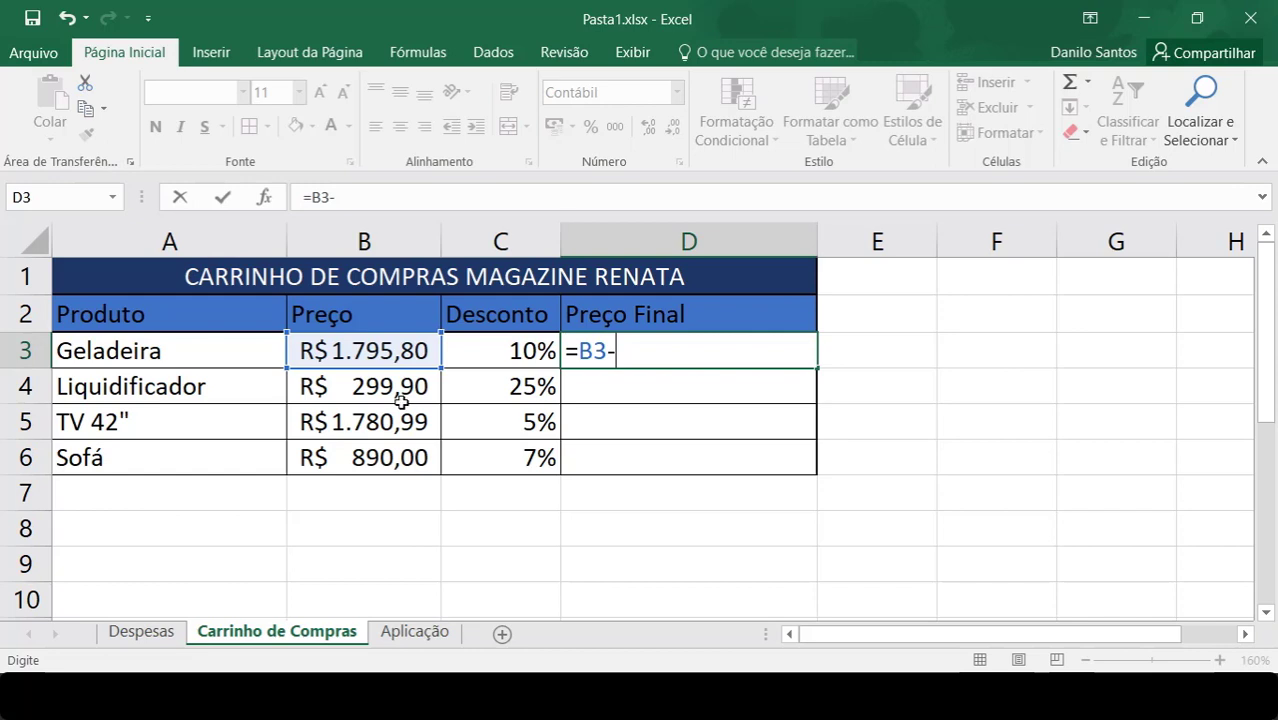
text(B3)
text(*C3)
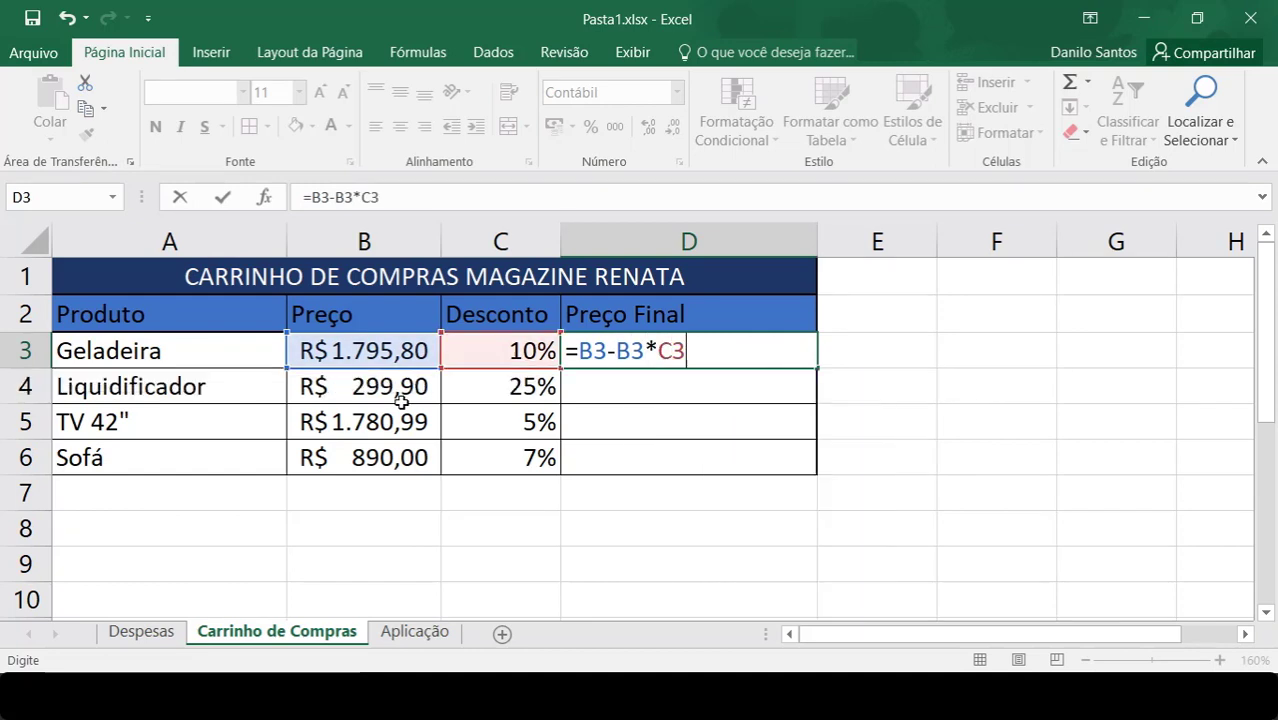
click(713, 360)
key(Return)
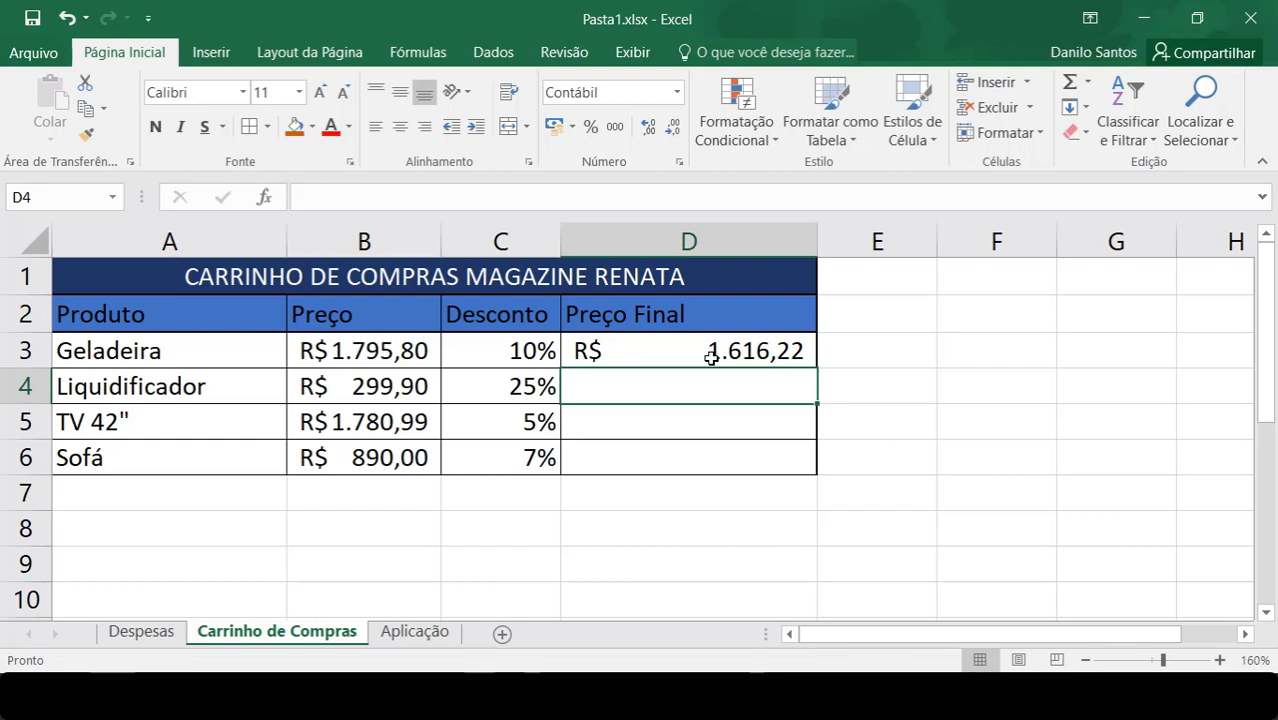
Copy the Preço Final formula from D3 down to D4:D6 and check Geladeira's price and discount cells
double_click(710, 357)
key(Escape)
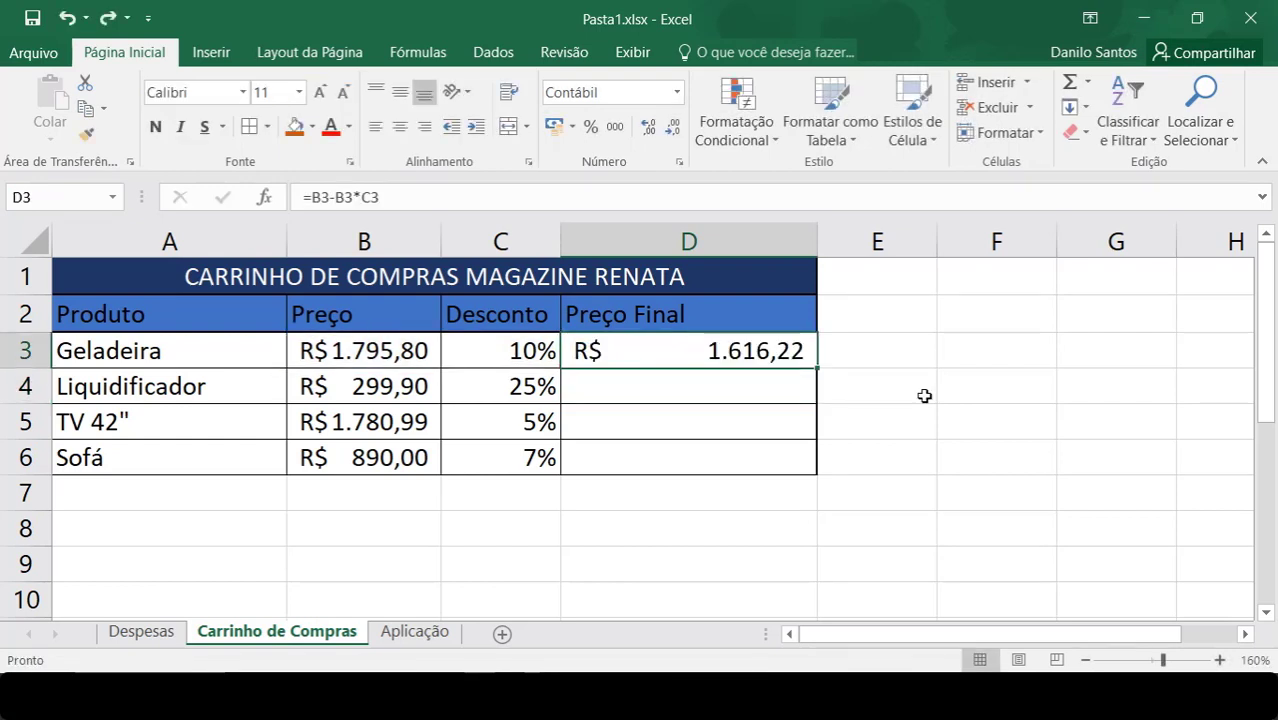
click(924, 395)
click(808, 360)
drag(817, 369, 816, 473)
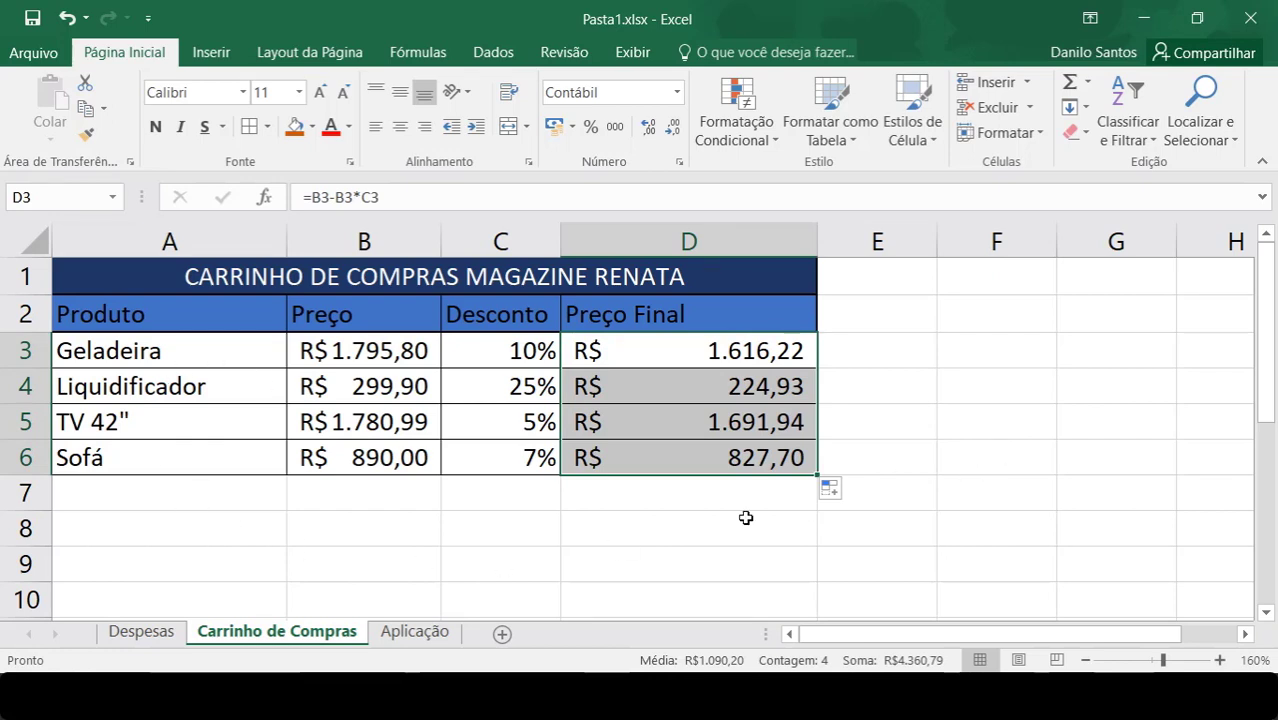
click(696, 525)
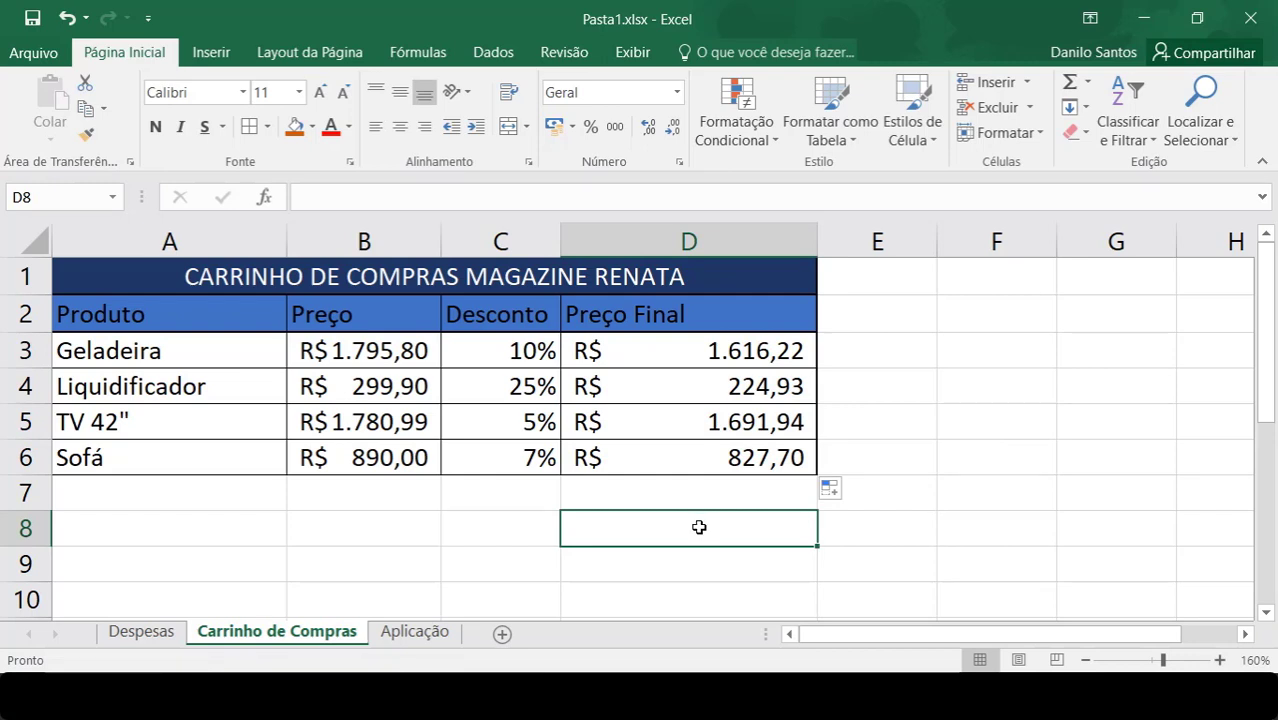
click(382, 348)
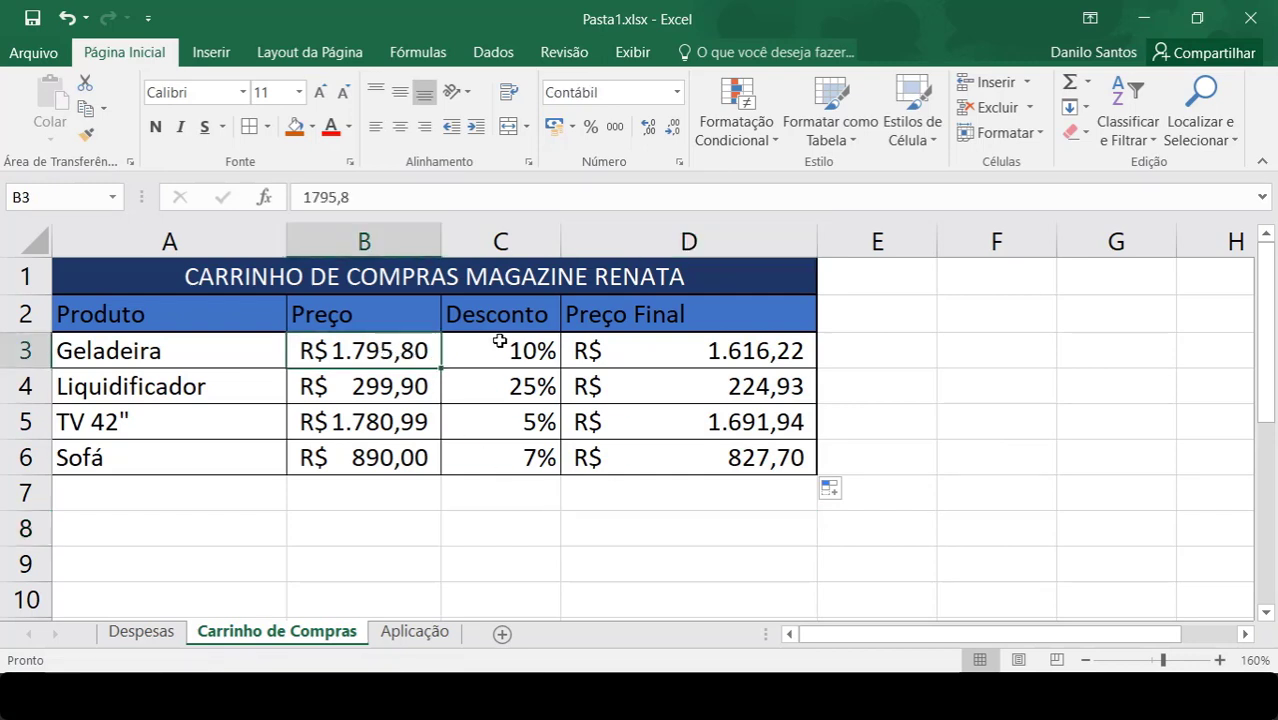
click(499, 342)
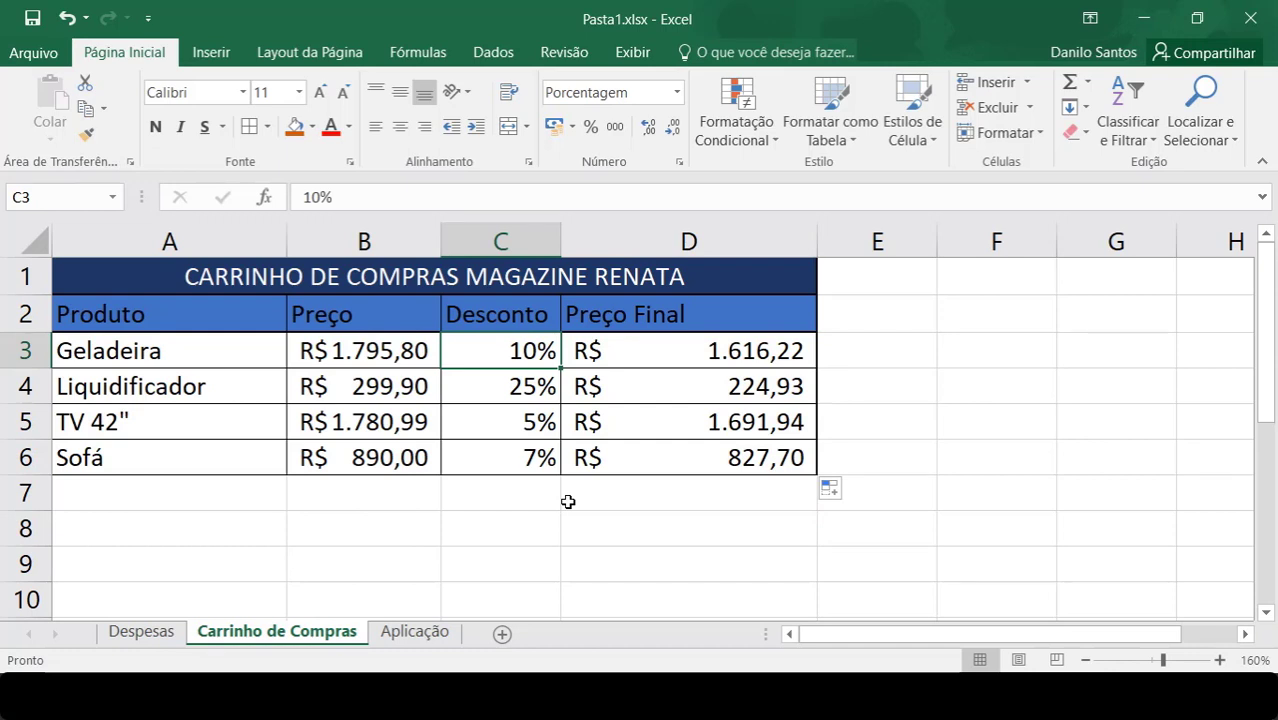